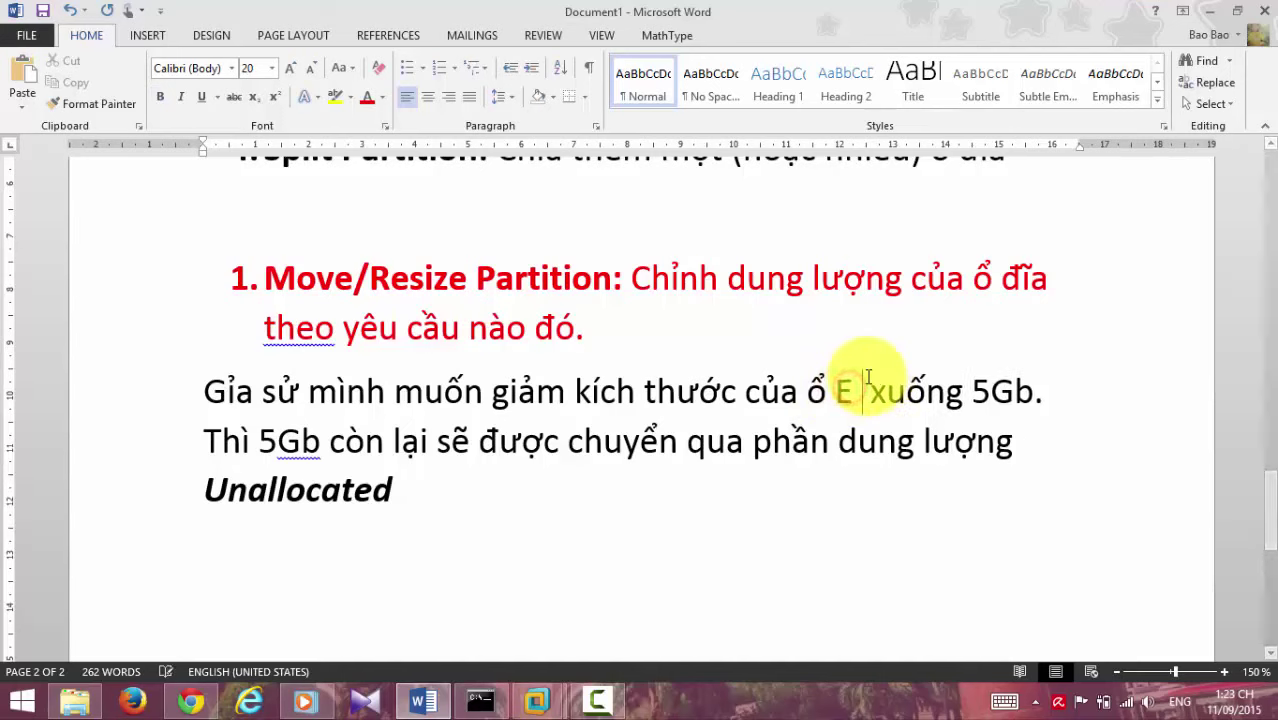
Insert "(10Gb)" after "ổ E" in the paragraph about reducing the drive's size
text(10Gb))
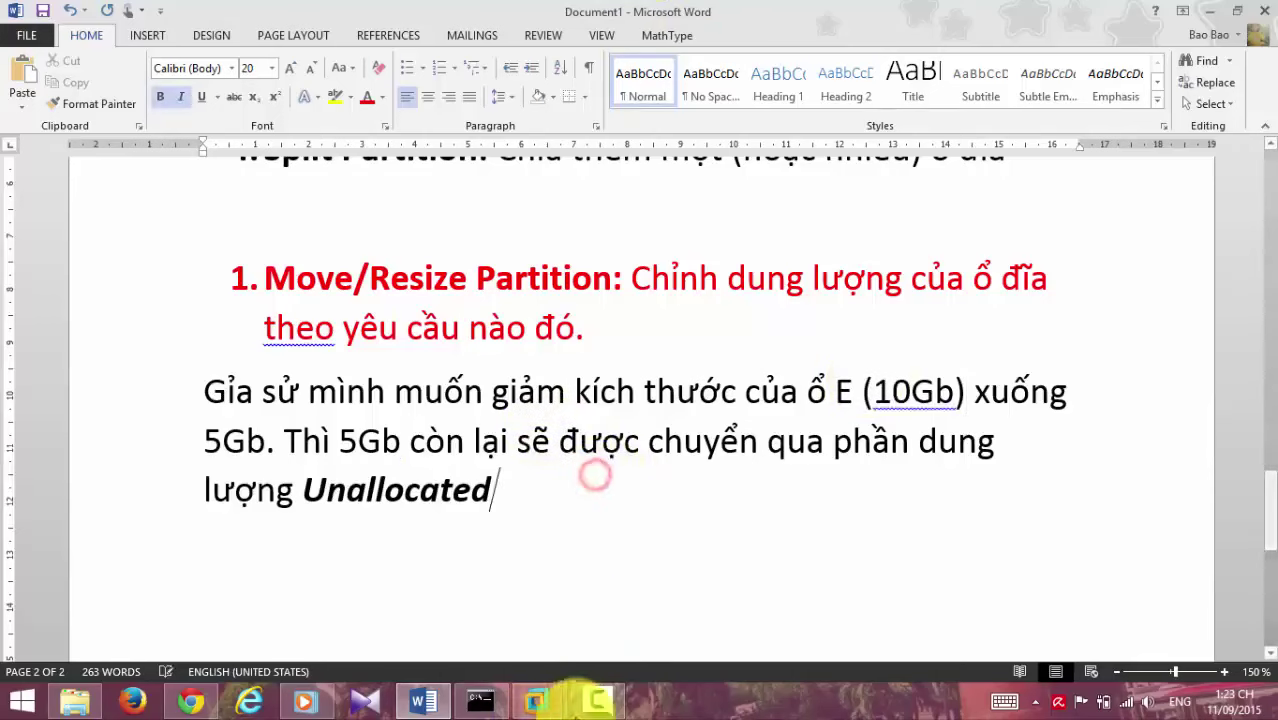
Switch to MiniTool Partition Wizard in the Windows 7 virtual machine and set drive E's partition size to 5120 MB with Move/Resize Partition
click(541, 701)
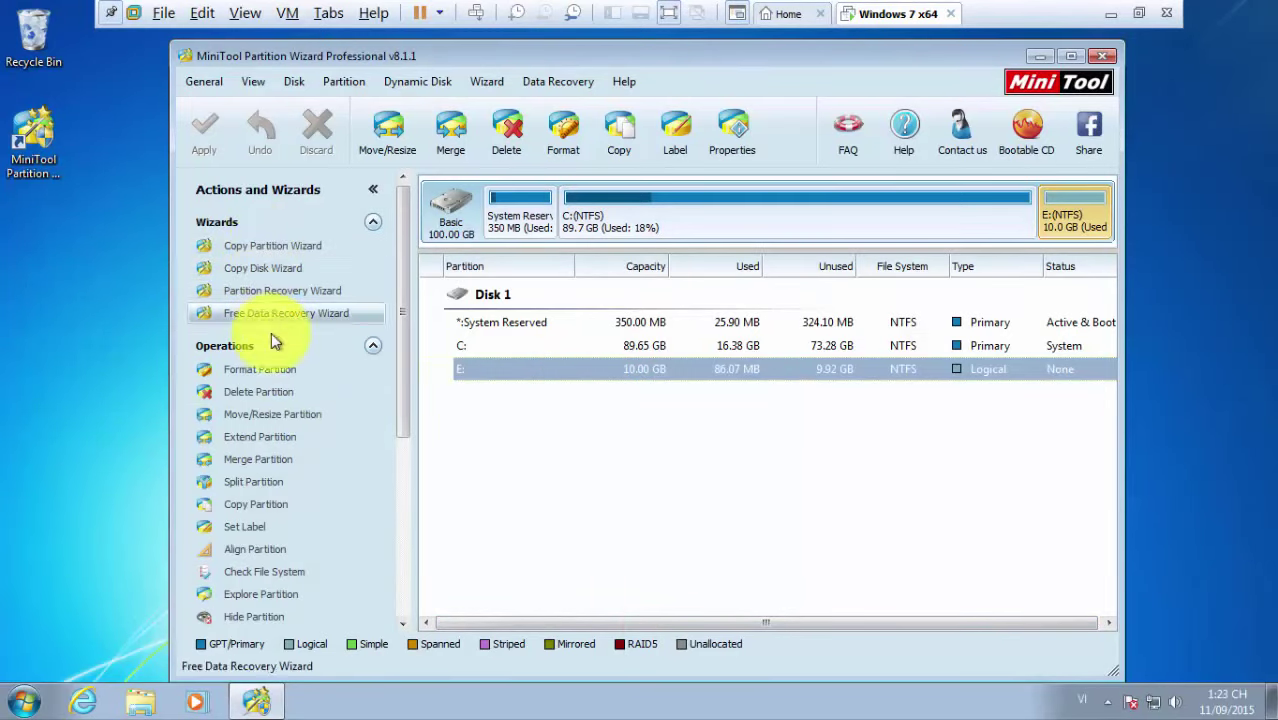
click(237, 420)
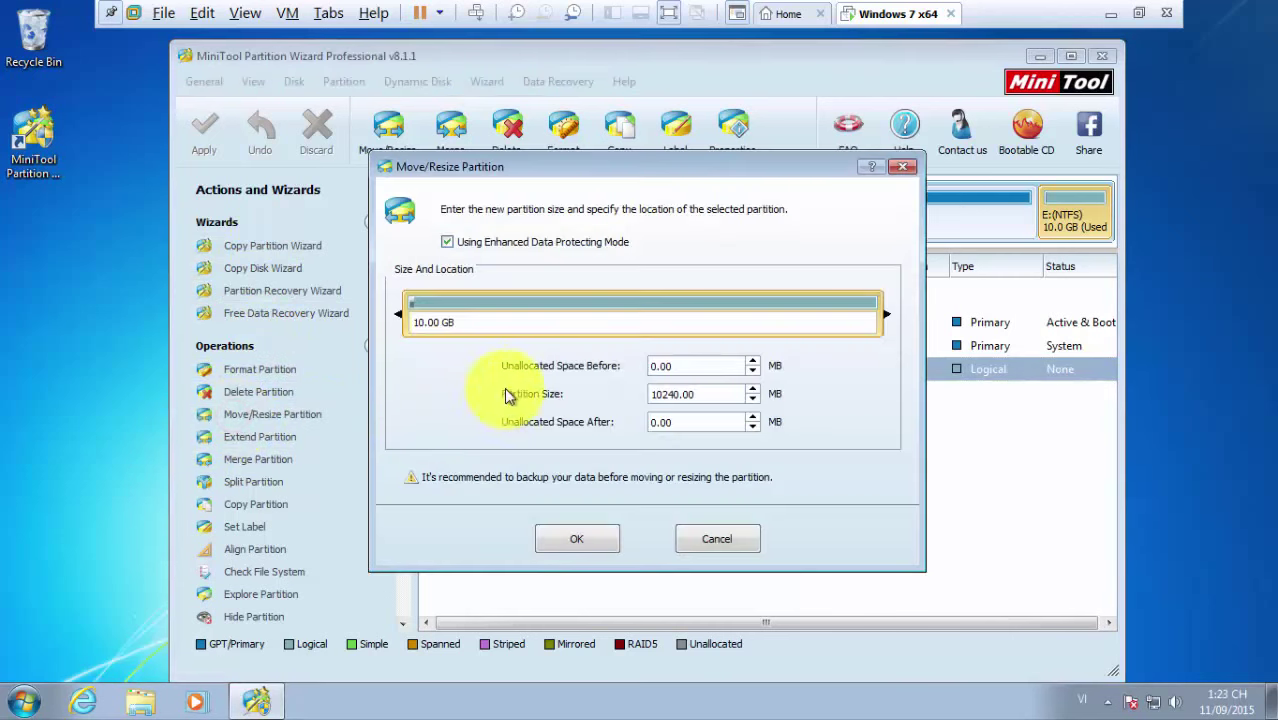
double_click(690, 394)
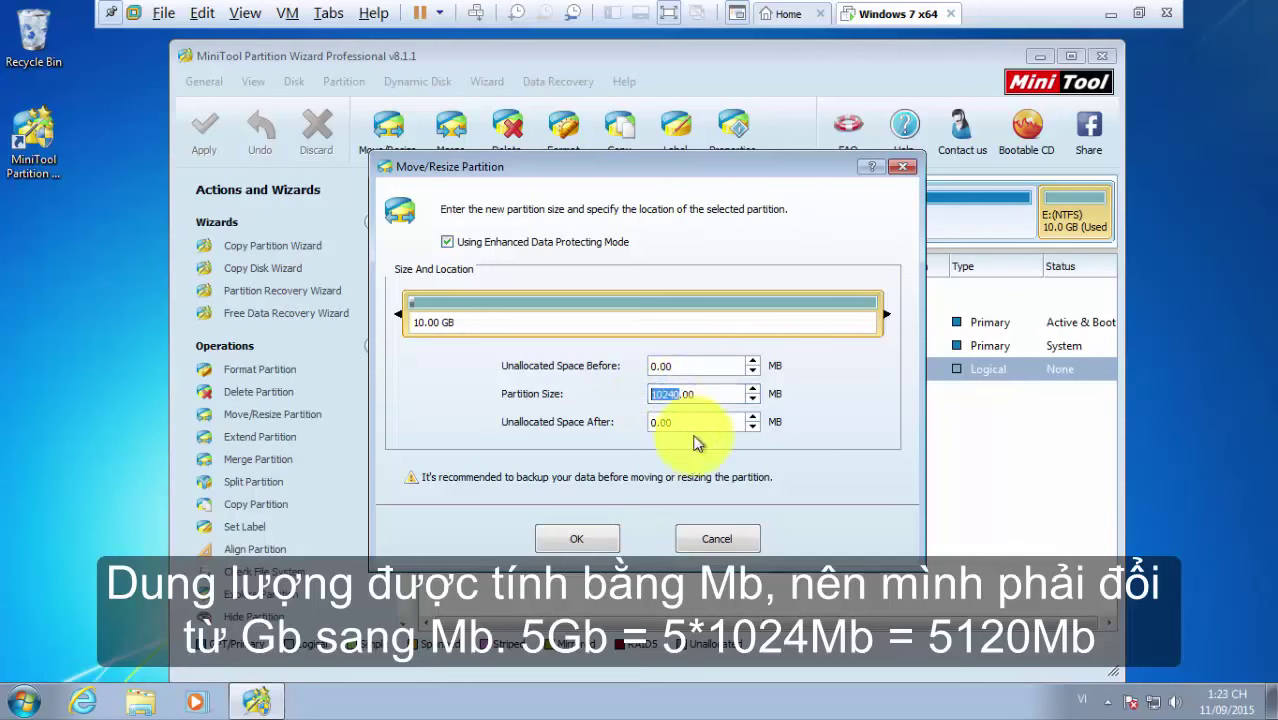
text(5120)
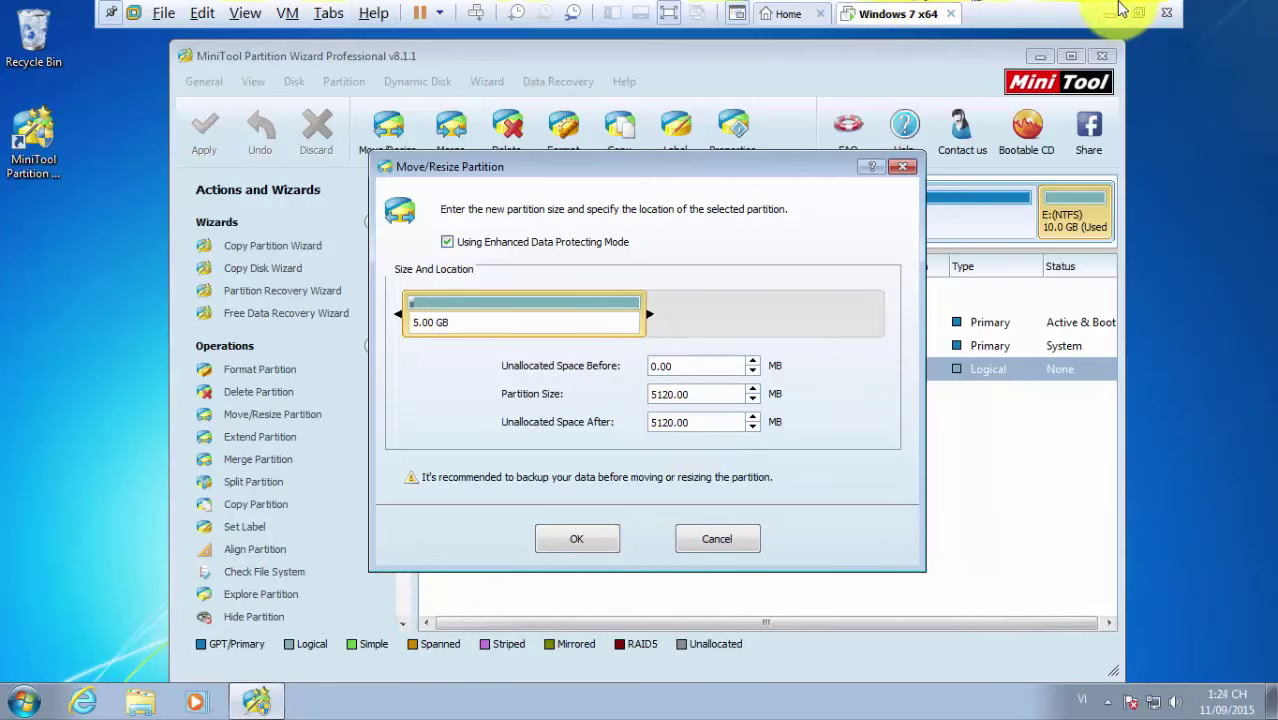
Return to the Word document and add a Vietnamese note after "Unallocated" advising to copy the drive's data elsewhere before using Resize
click(1118, 10)
text(. )
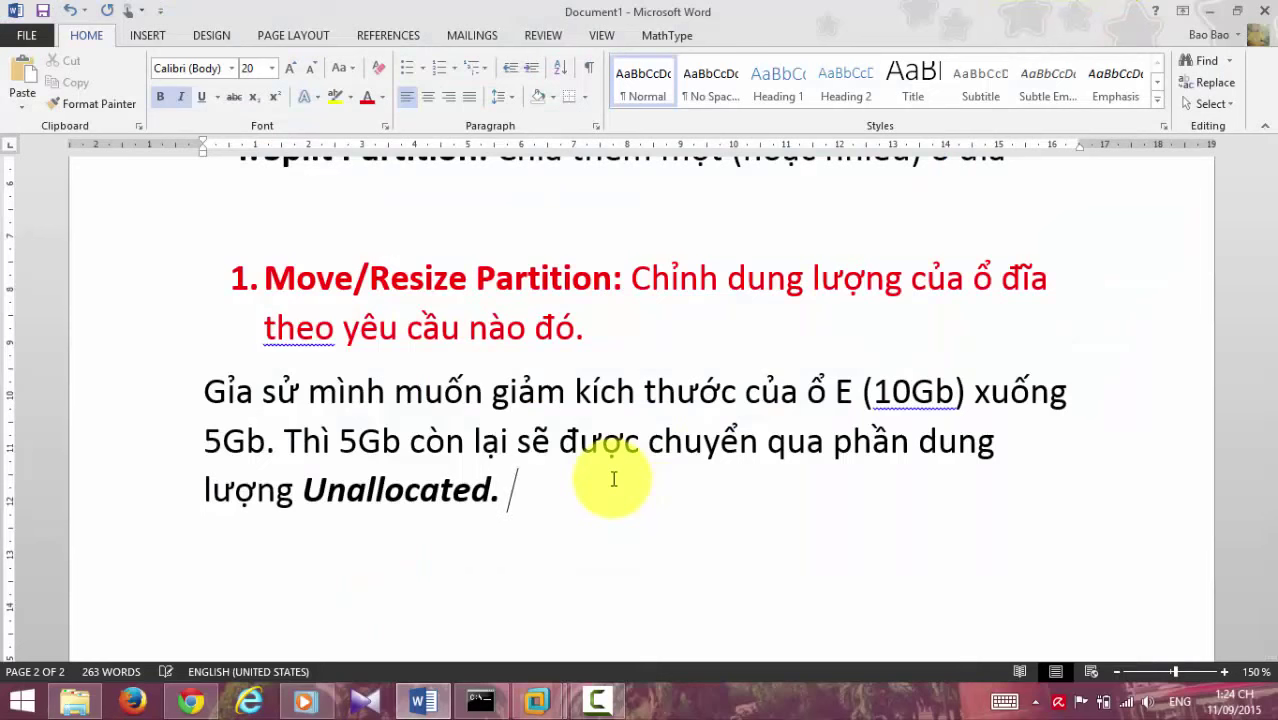
text(Lưu ý với các bạn, khi dùng chức)
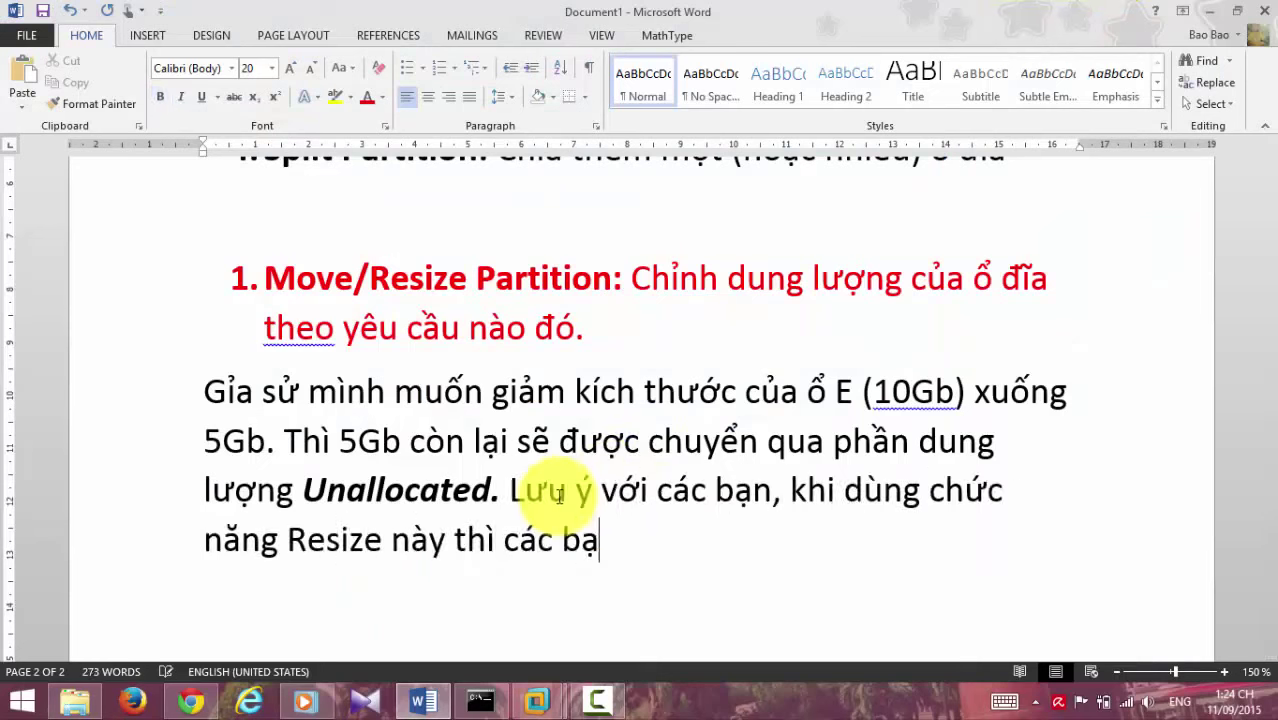
text(ao chép dữ liệu trong ổ)
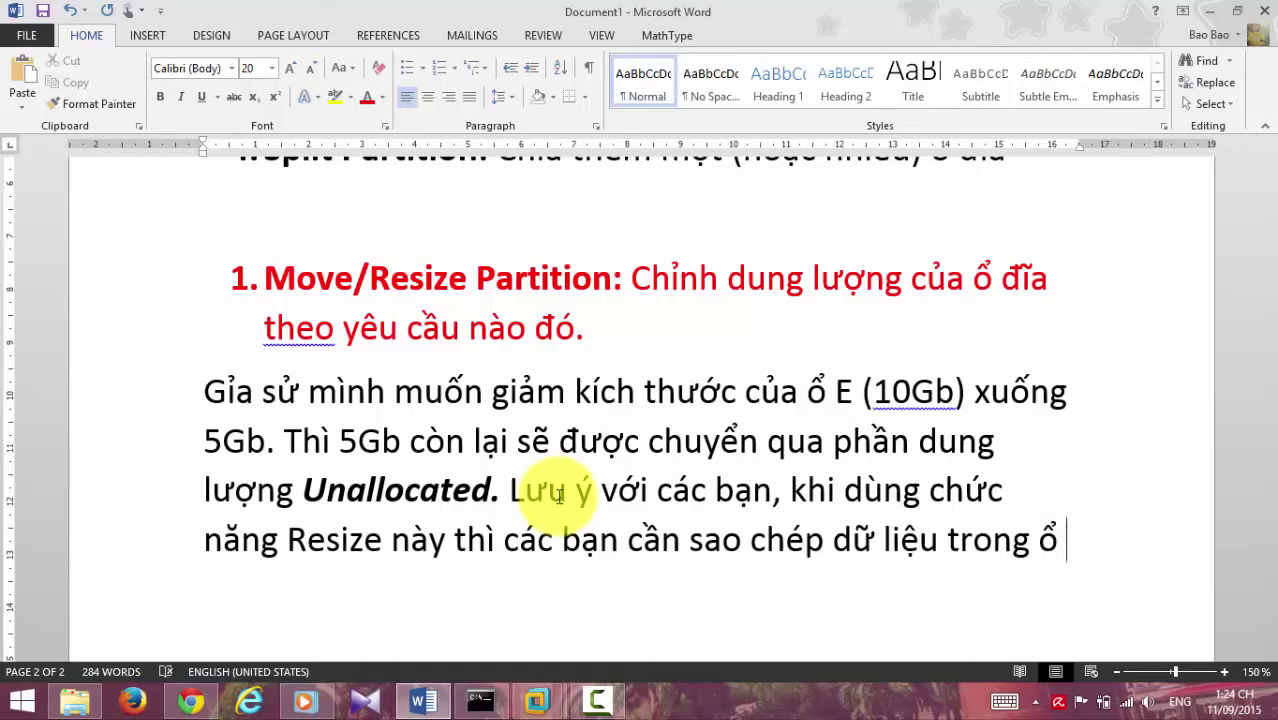
text( sang một nơi khác để tránh bị mất dữ liệu.)
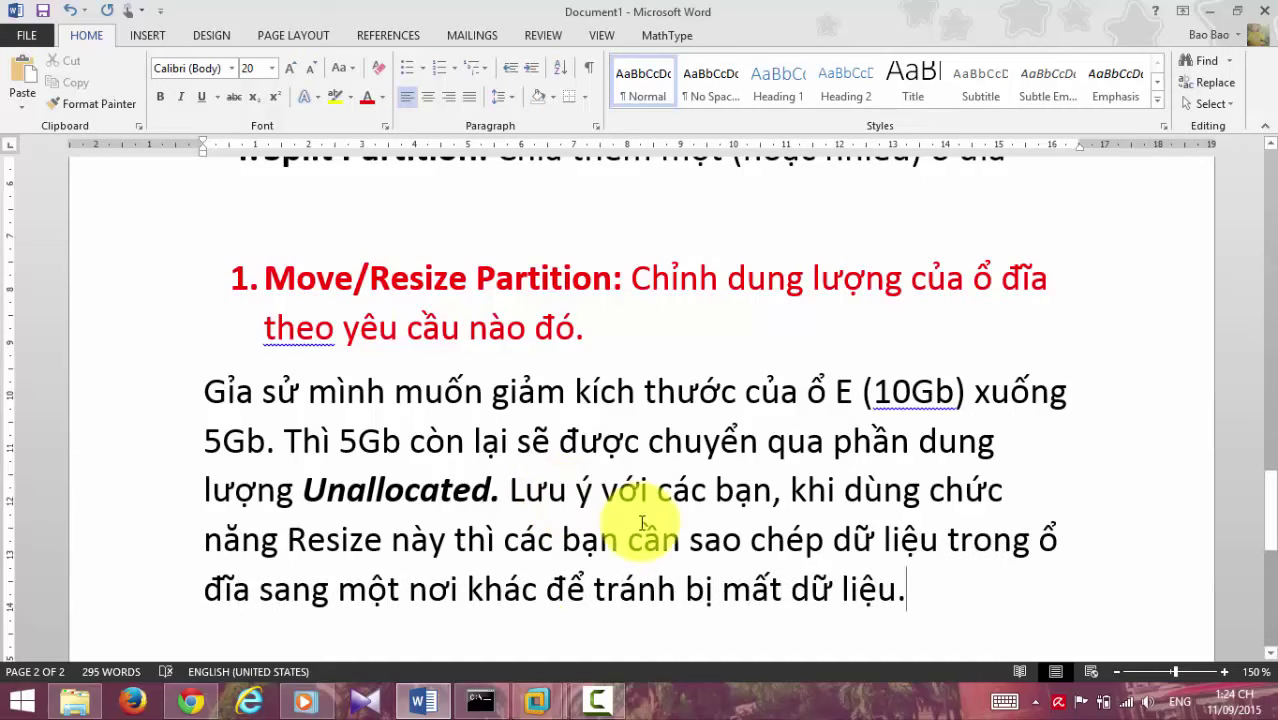
Split the Resize note into its own paragraph and format both body paragraphs under the Move/Resize heading as a dash list
key(Return)
click(514, 433)
key(Return)
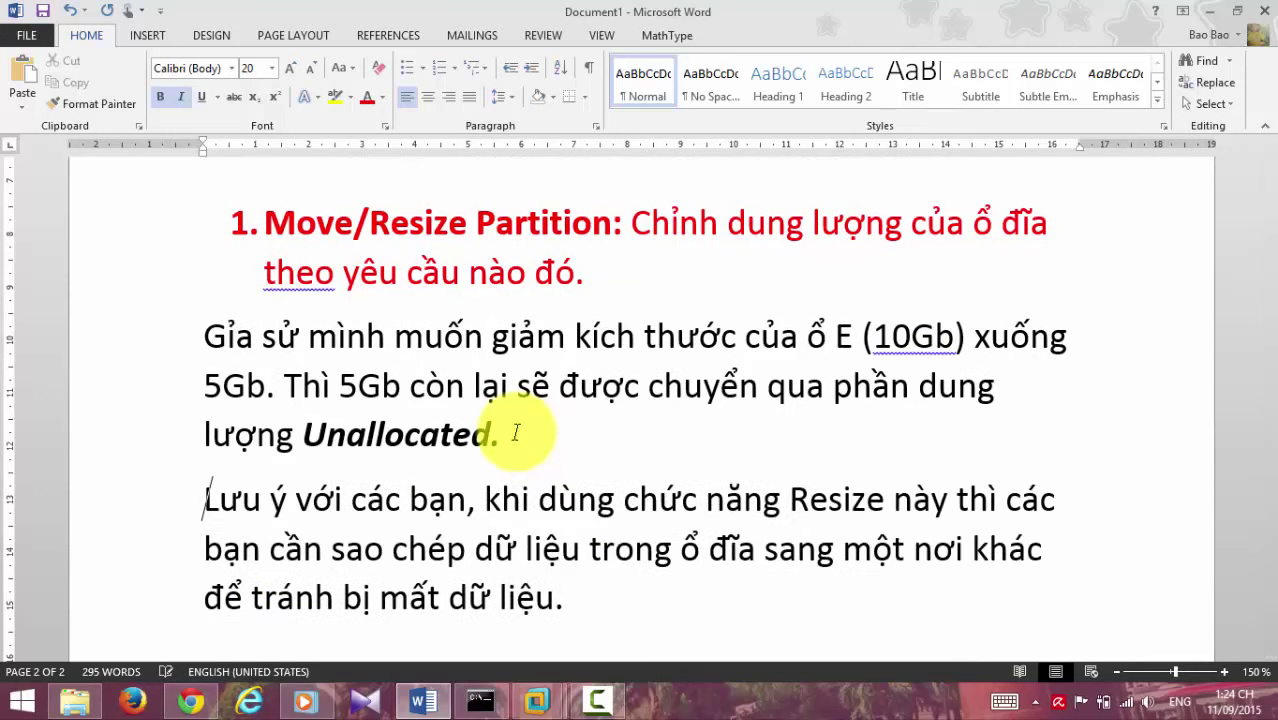
drag(583, 597, 144, 342)
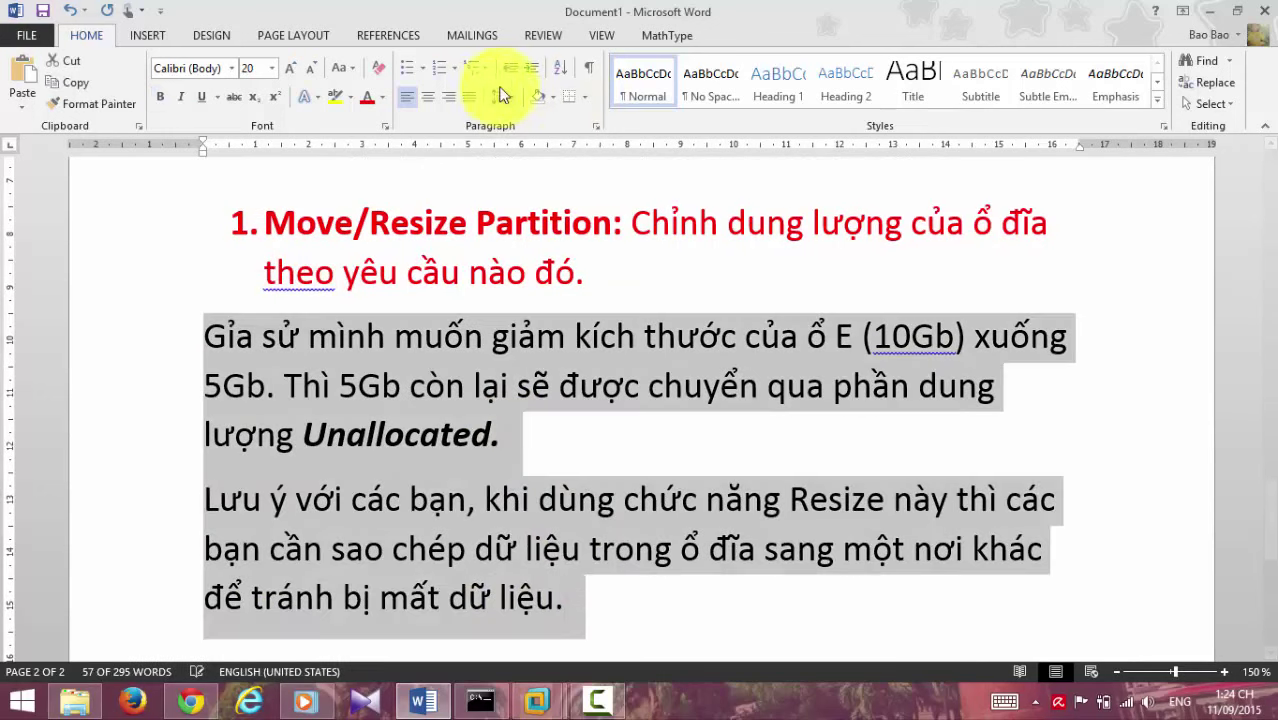
click(408, 70)
scroll(471, 285, down, 3)
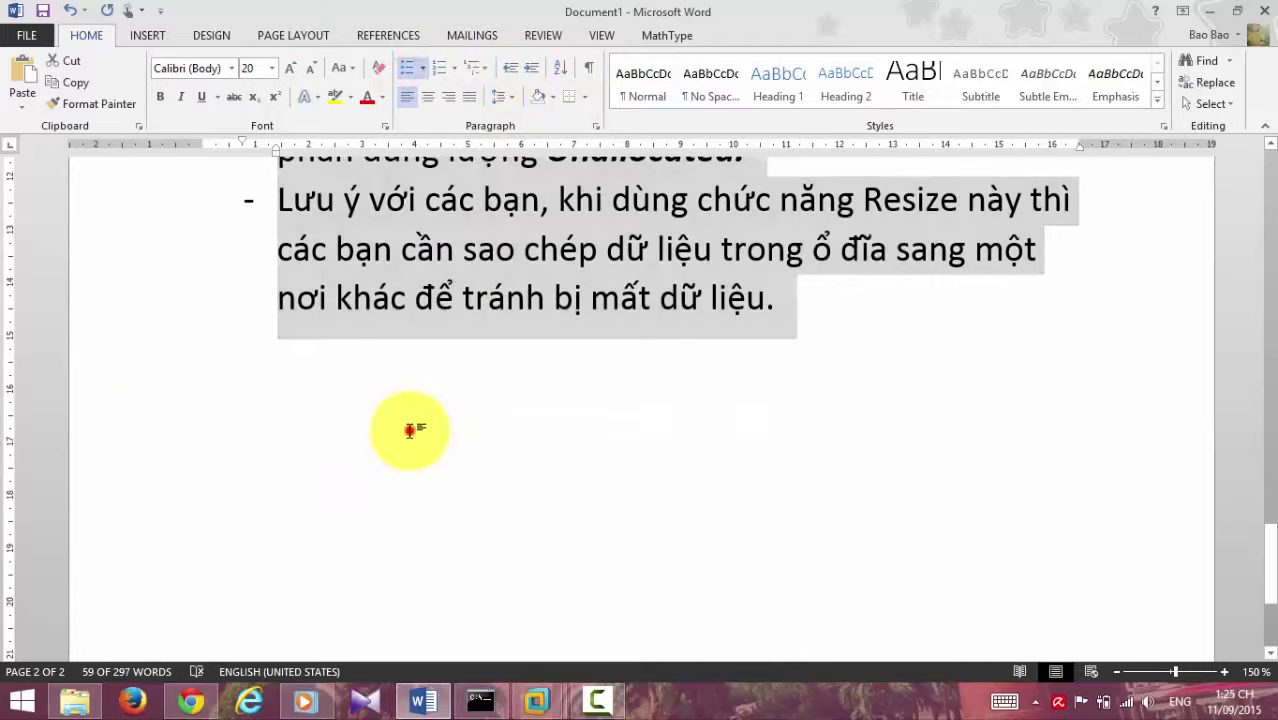
click(408, 428)
Switch to MiniTool Partition Wizard, accept the new size for partition E and select the unallocated space
mouse_move(563, 710)
click(630, 570)
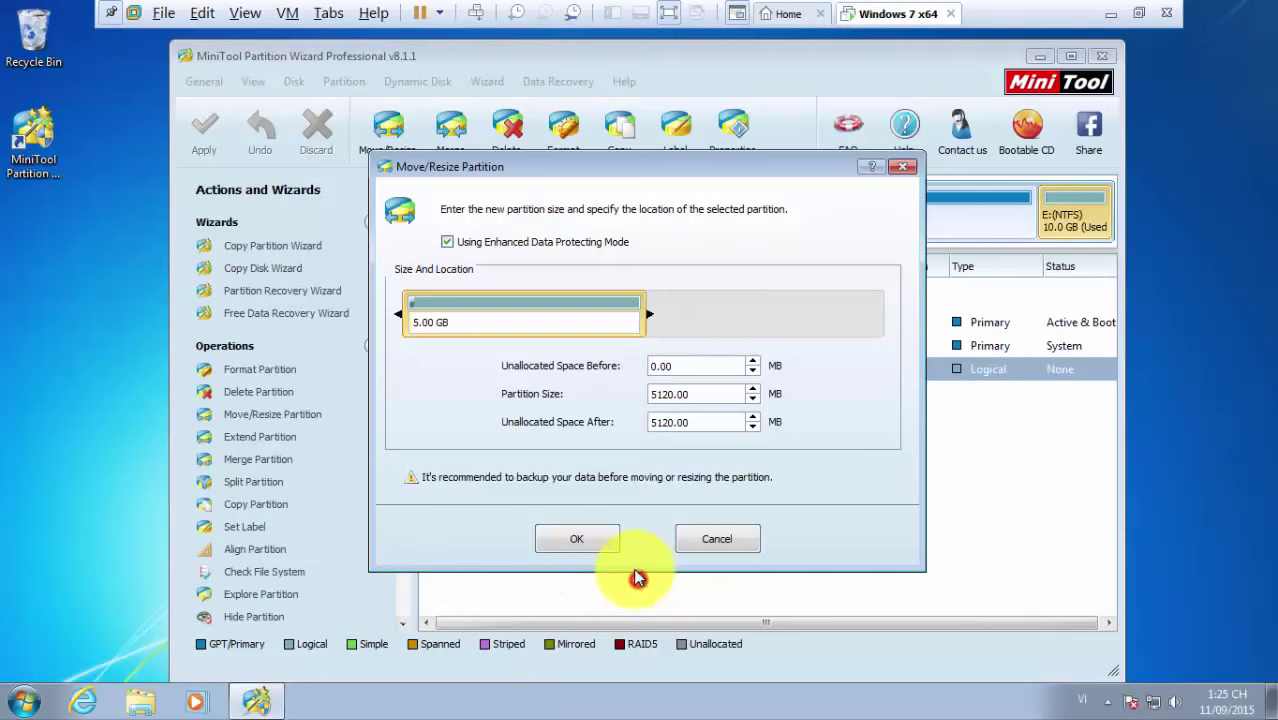
click(583, 536)
click(577, 414)
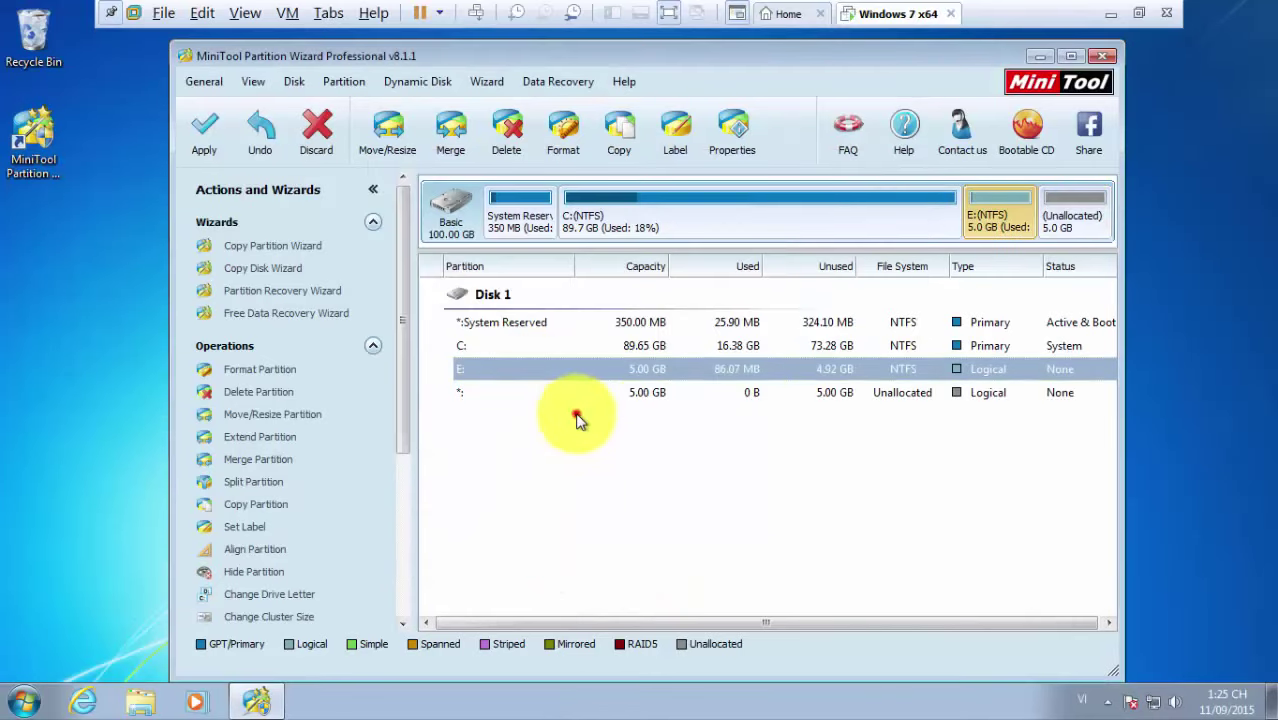
click(512, 391)
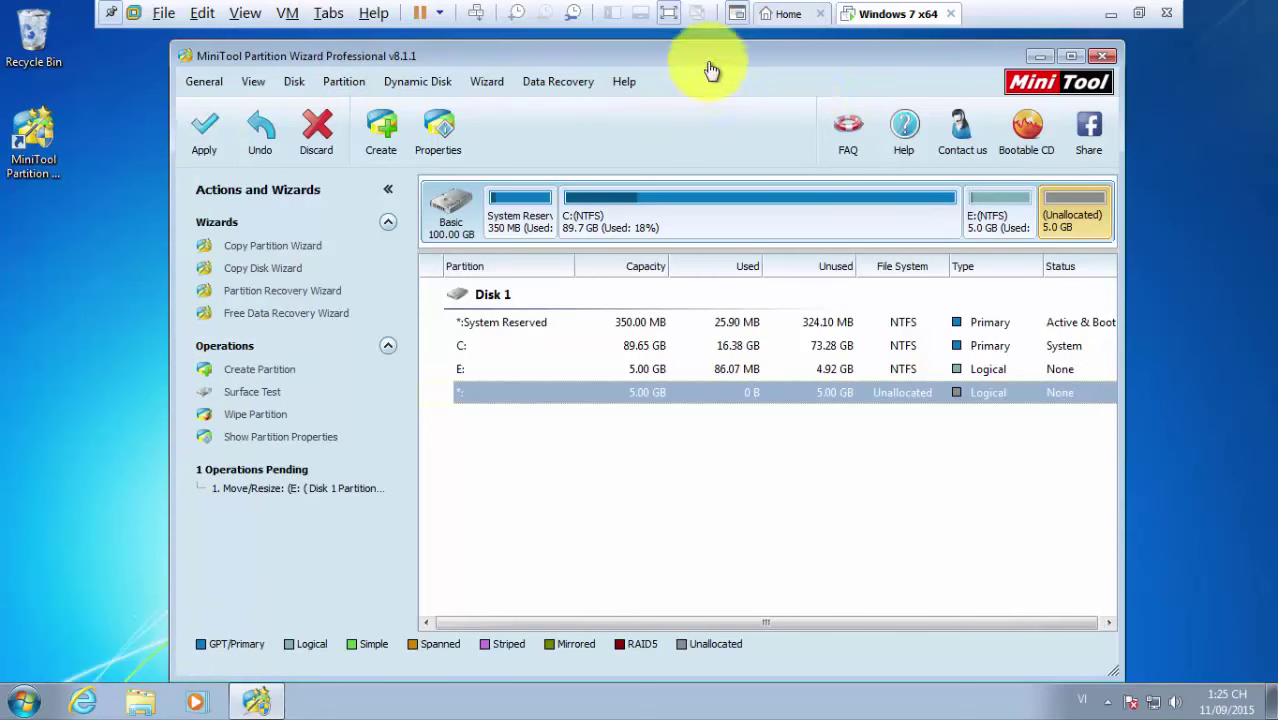
Return to the Word document and add the list item "Cuối cùng là ta nhấn Appy", then end the list
click(1110, 14)
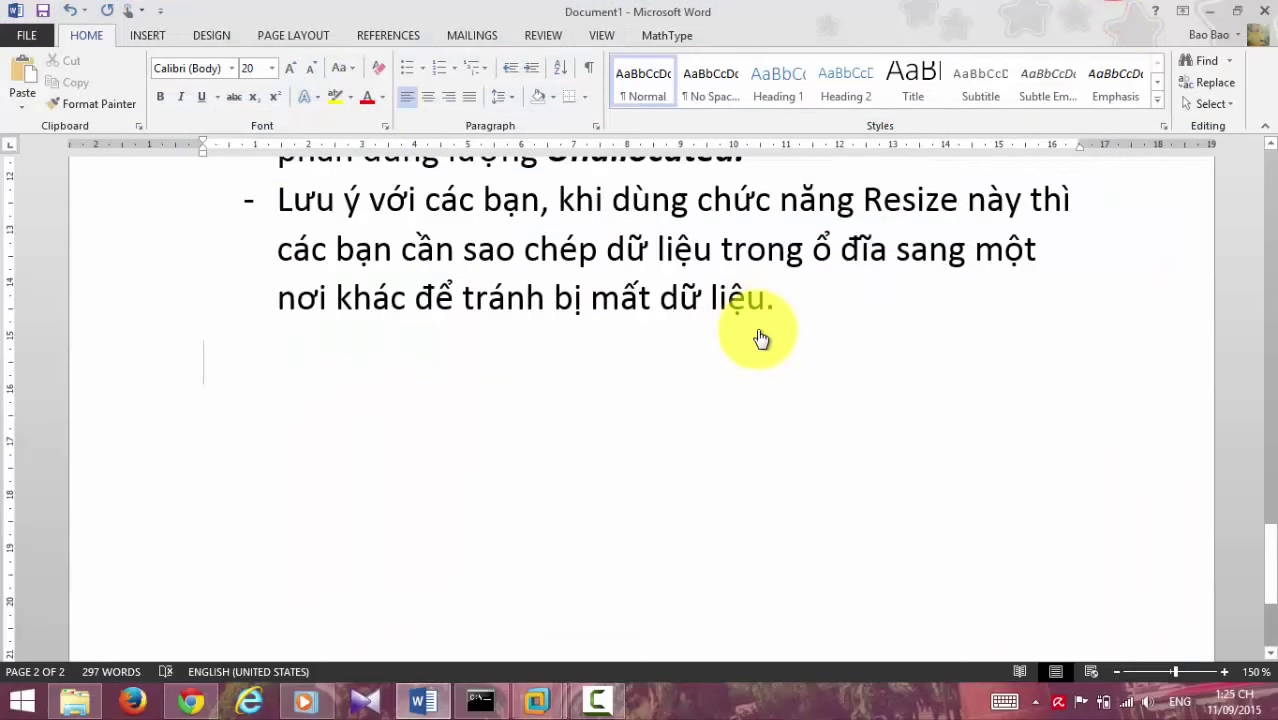
text(- Cuối cùng là ta nhấn Appy)
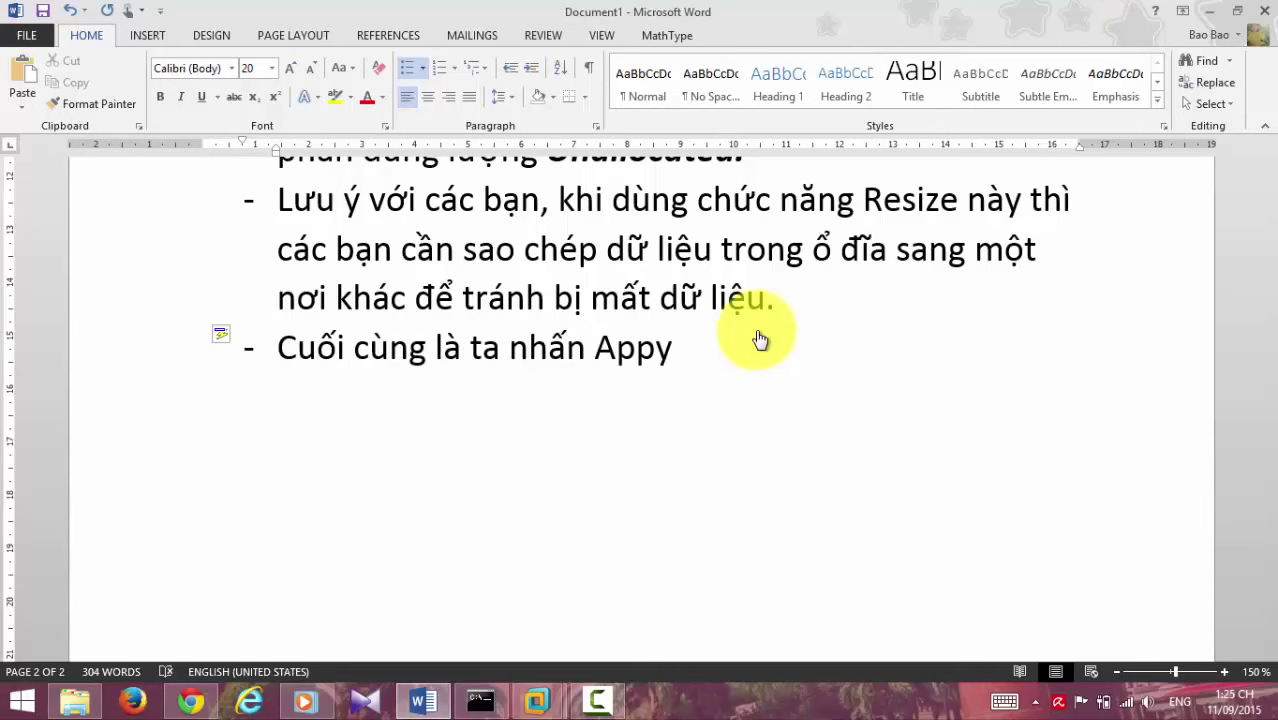
key(Return)
key(Return)
Switch to MiniTool Partition Wizard, apply the pending resize of partition E and close the completion message
mouse_move(560, 699)
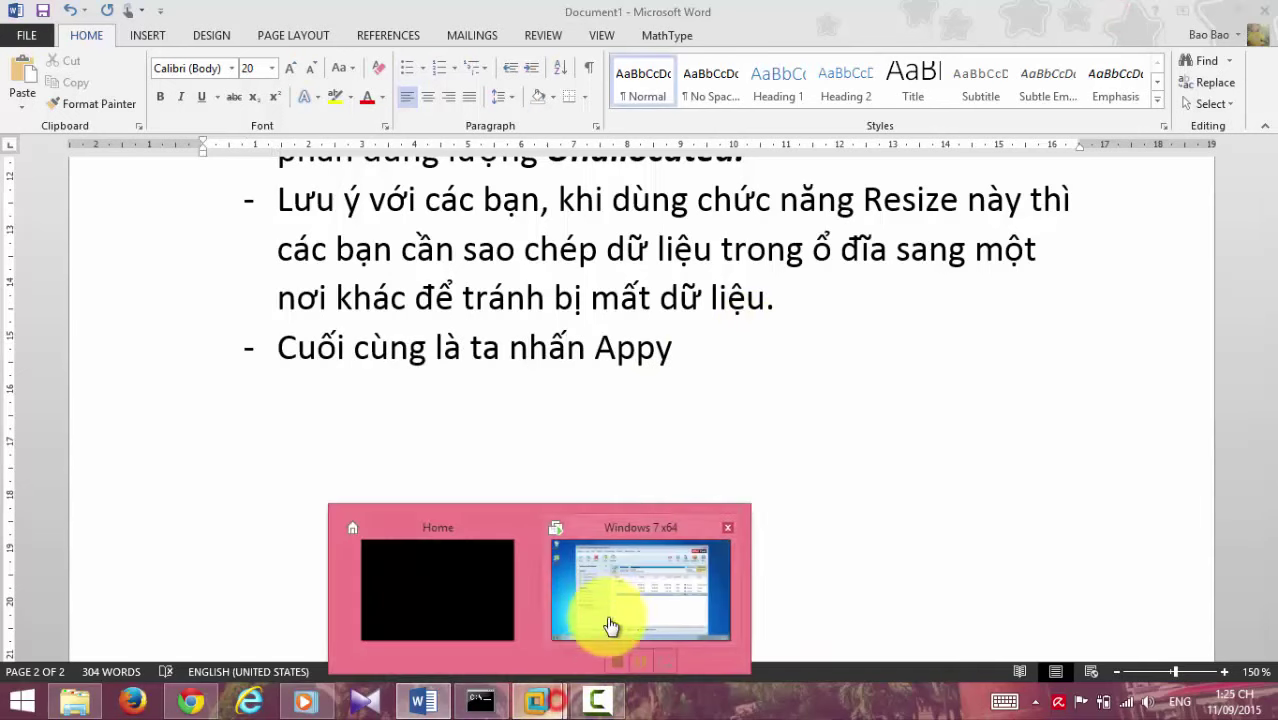
click(612, 626)
click(204, 132)
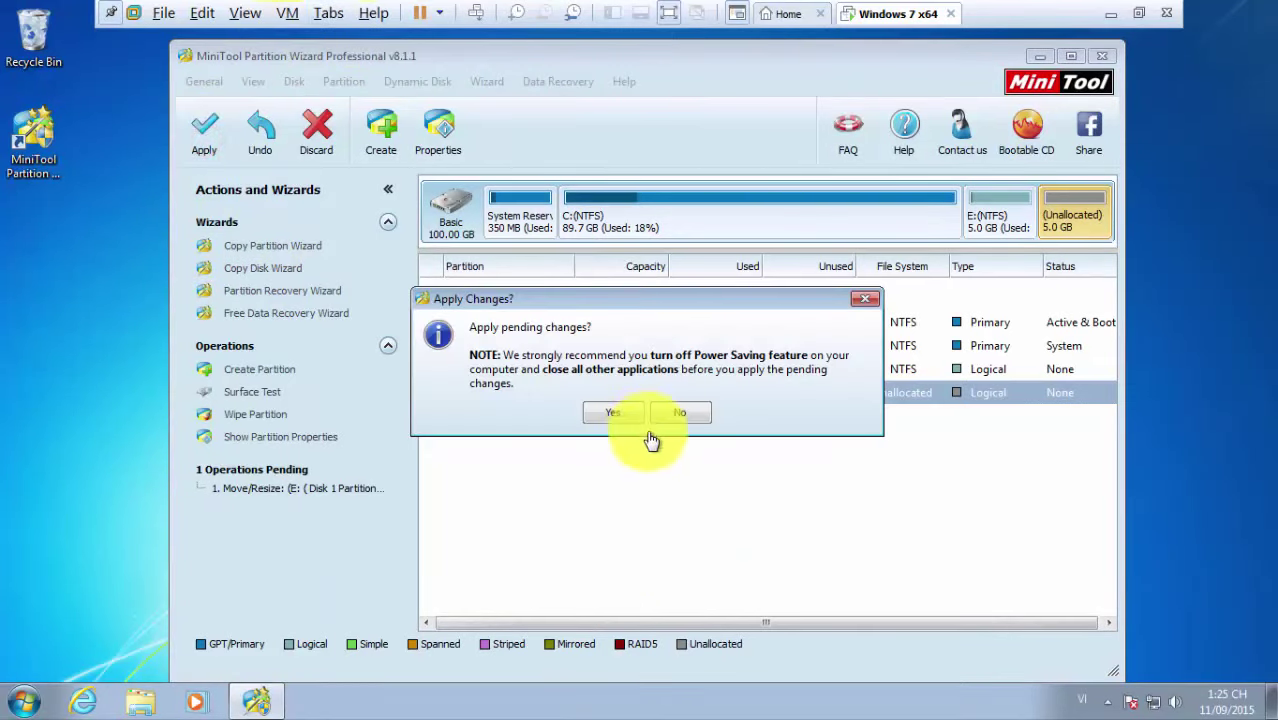
click(601, 410)
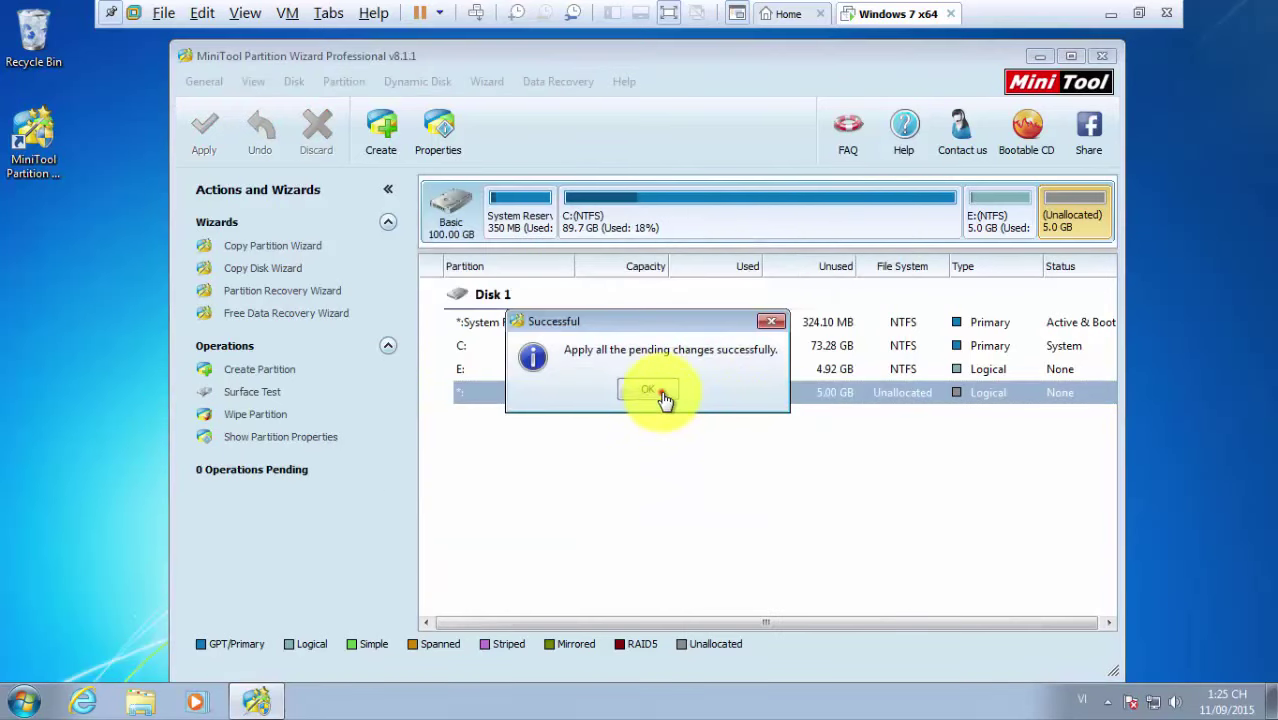
click(660, 392)
click(612, 490)
click(642, 371)
click(608, 390)
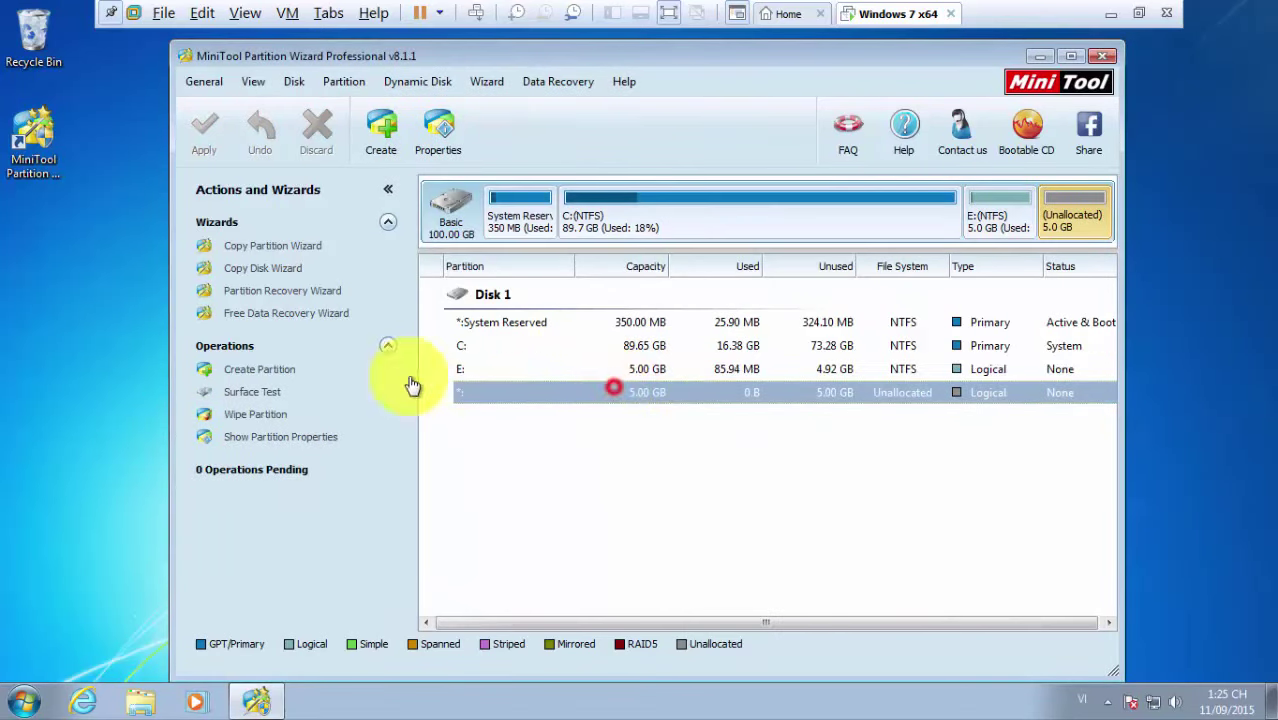
Open Computer in Windows Explorer, check drive E's capacity and contents, and minimize the window
click(8, 328)
click(135, 700)
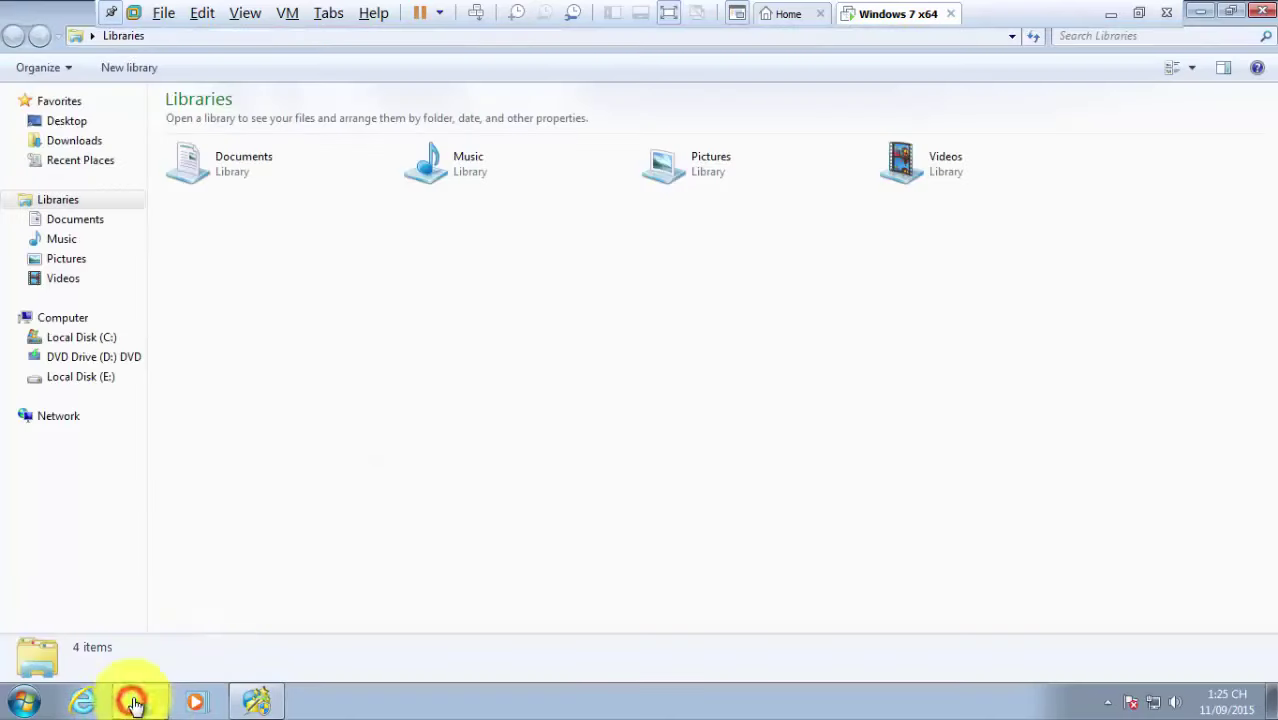
click(833, 237)
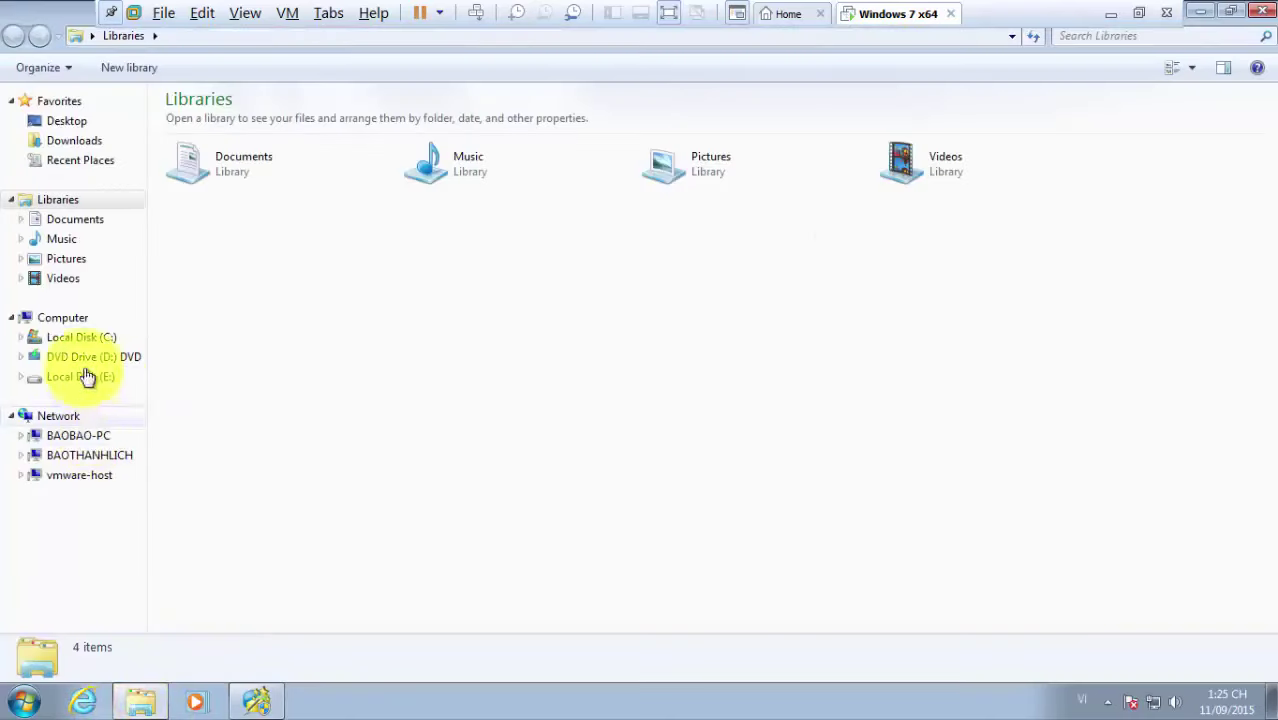
click(72, 320)
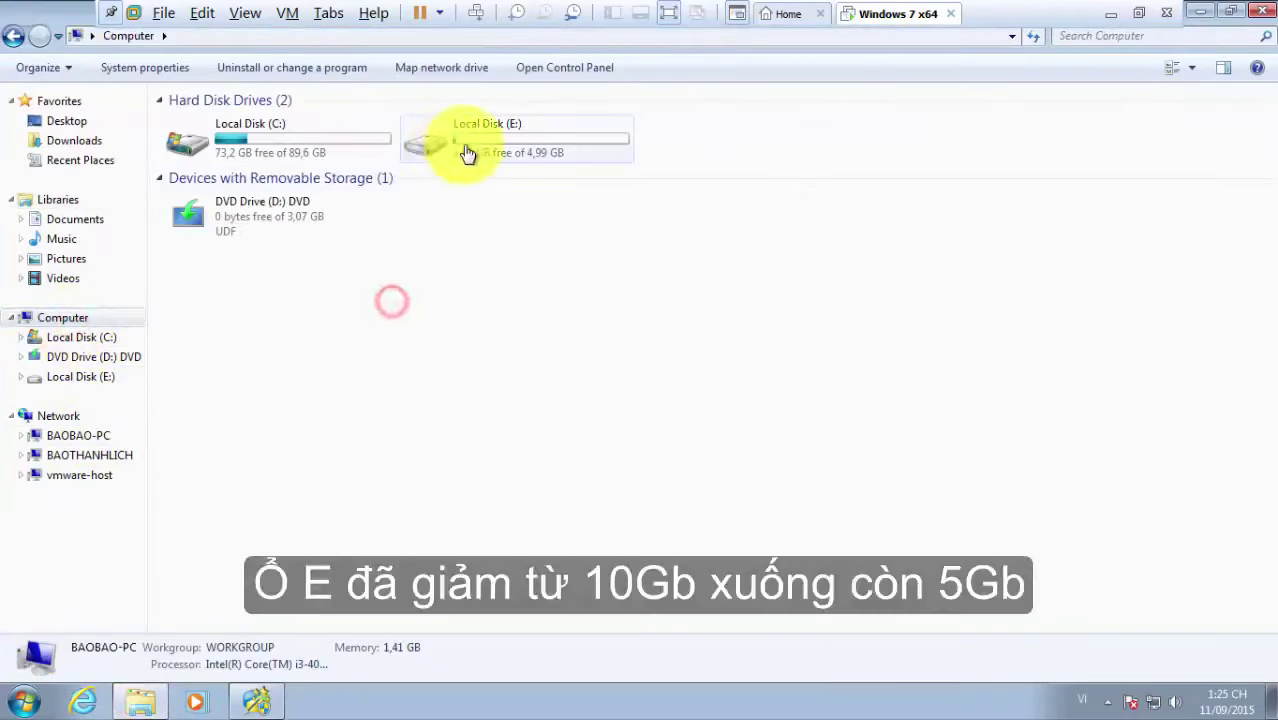
double_click(497, 150)
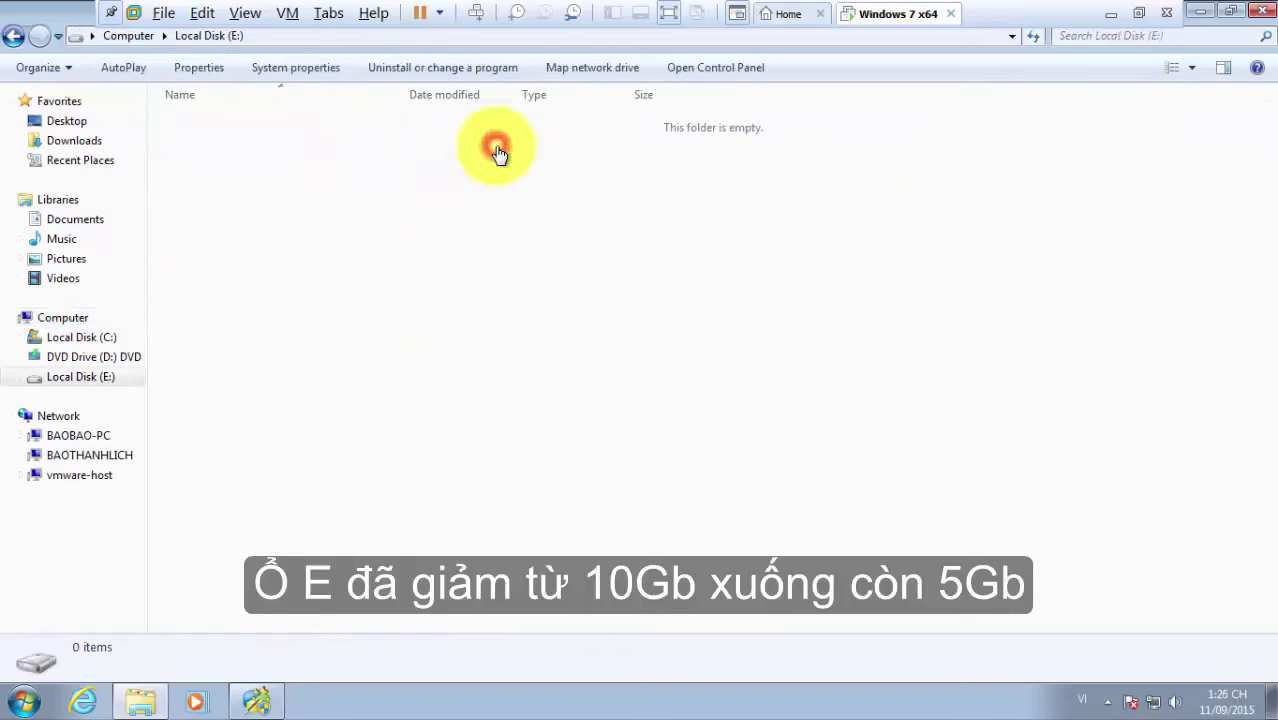
click(13, 36)
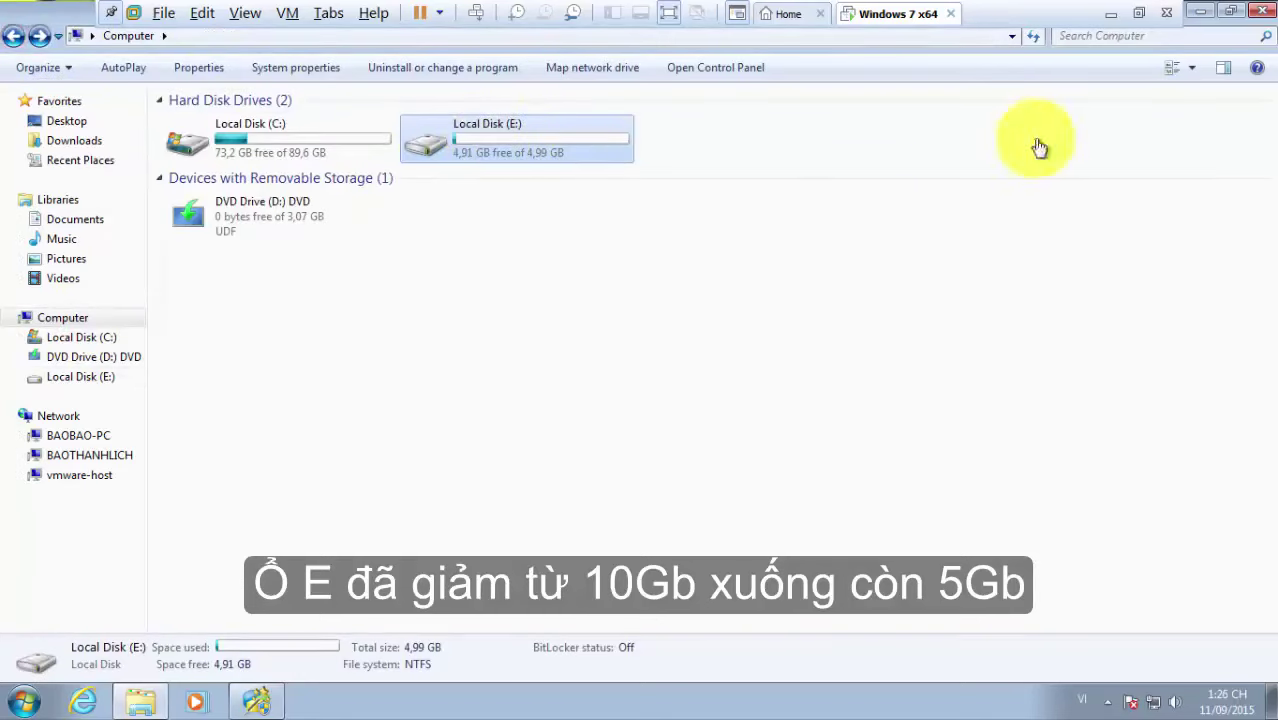
click(1199, 10)
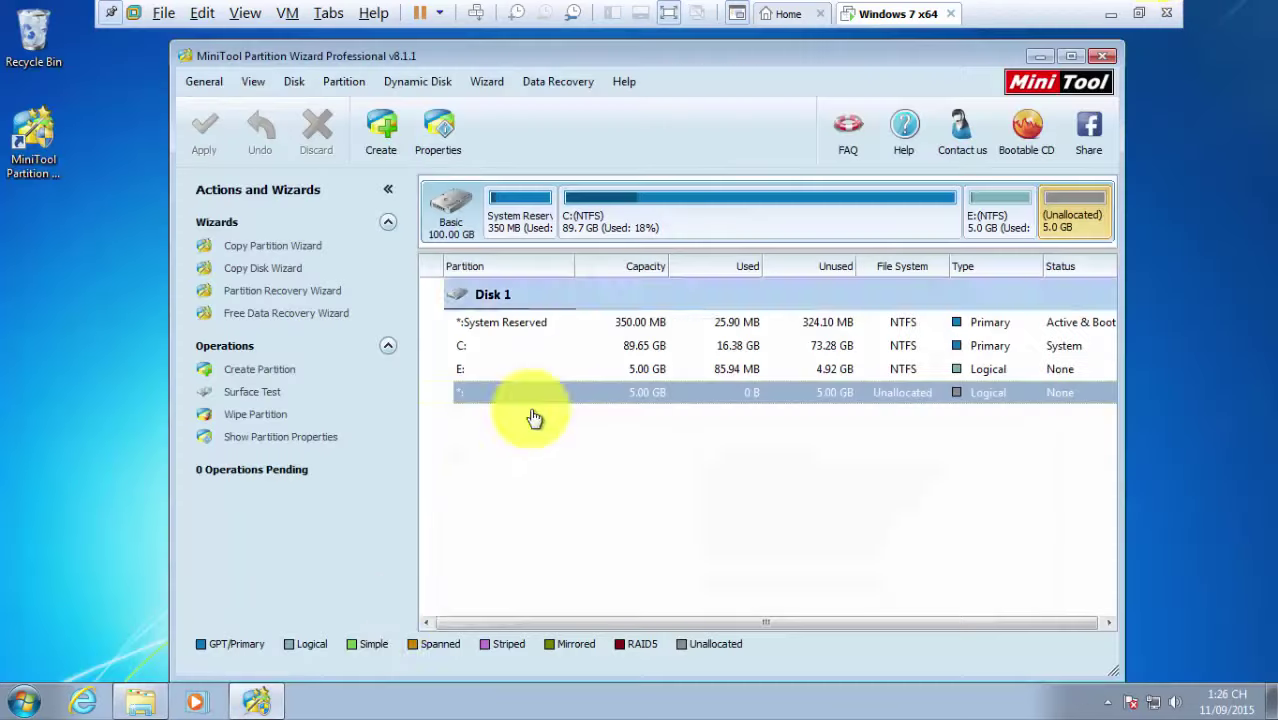
Return to the Word document and add the list item "Ổ E đã xuống 5Gb và ta còn dư 5Gb dưới dạng Unallocated"
click(1110, 14)
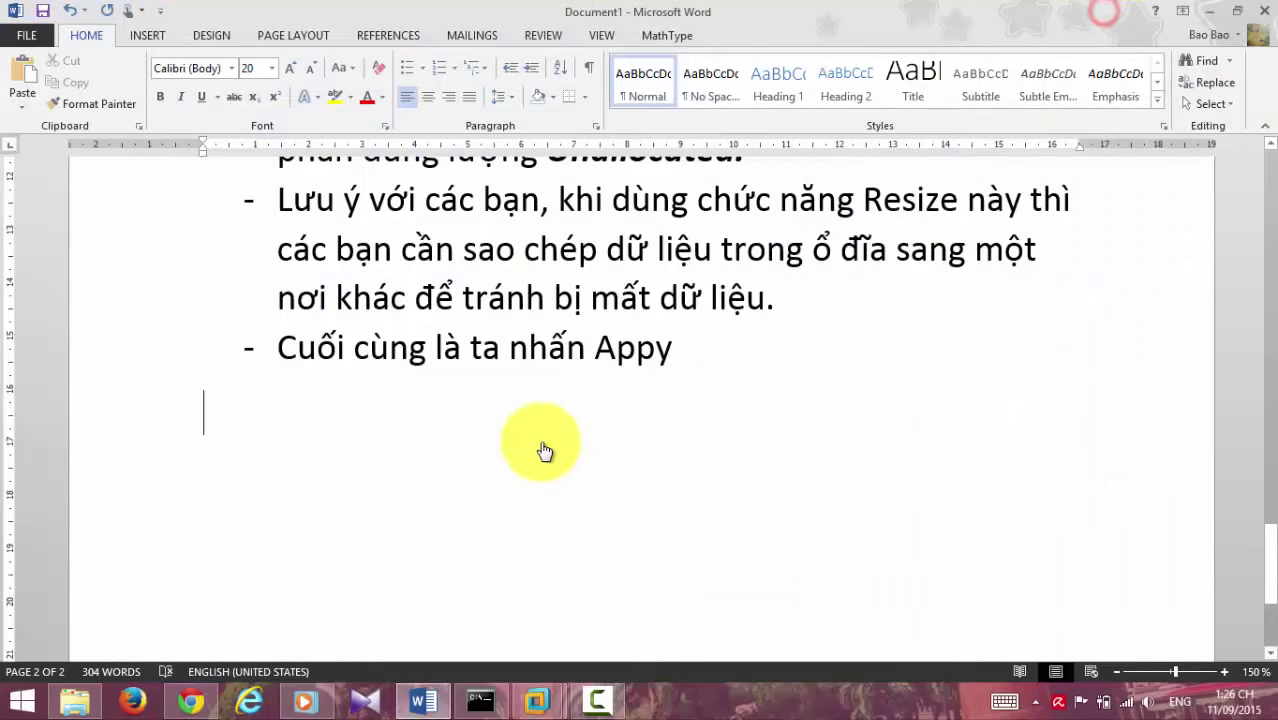
key(Return)
text(O)
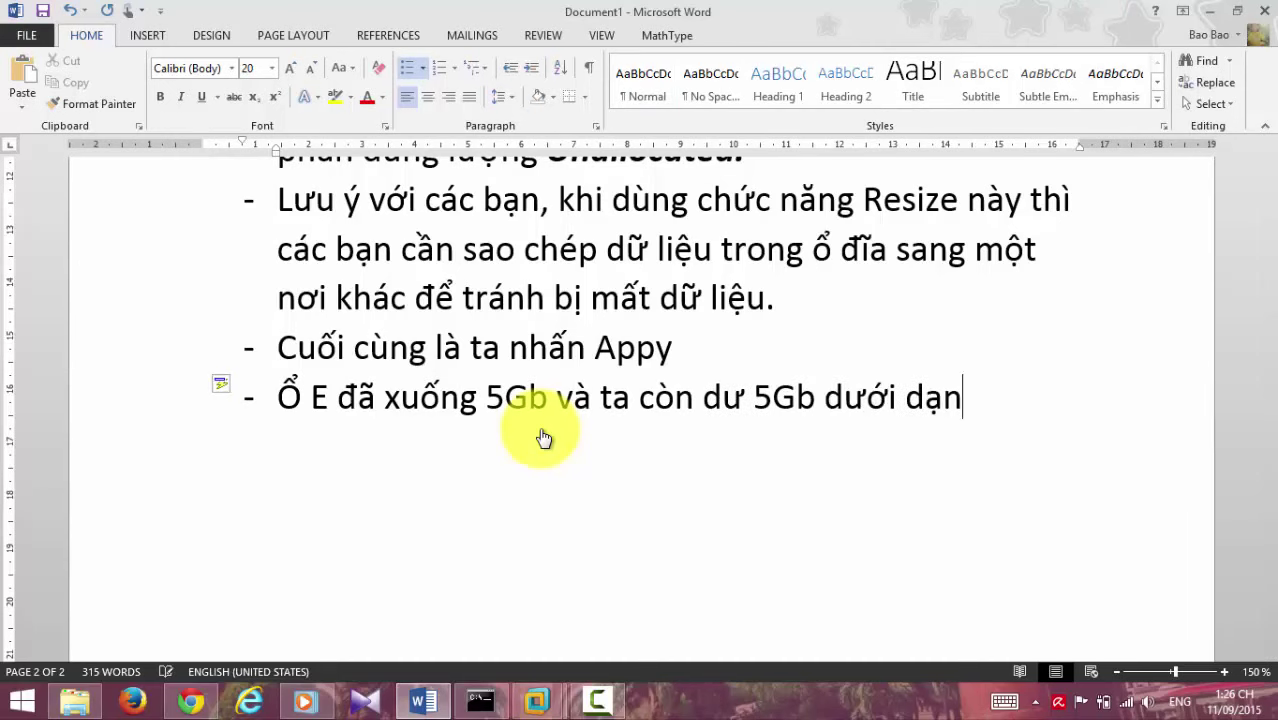
text(ocated)
Copy the "Extend Partition: Mở rộng dung lượng của ô đĩa" item from the feature list and paste it at the document's end
scroll(680, 430, up, 5)
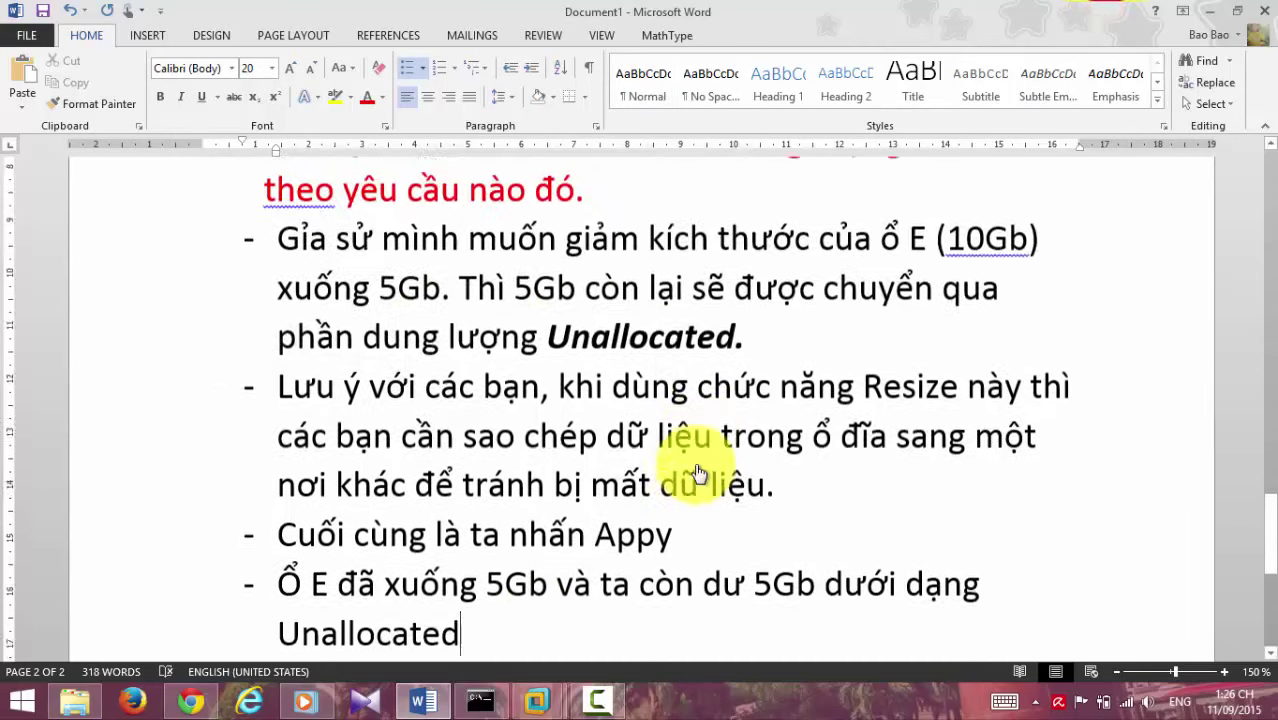
scroll(698, 474, up, 3)
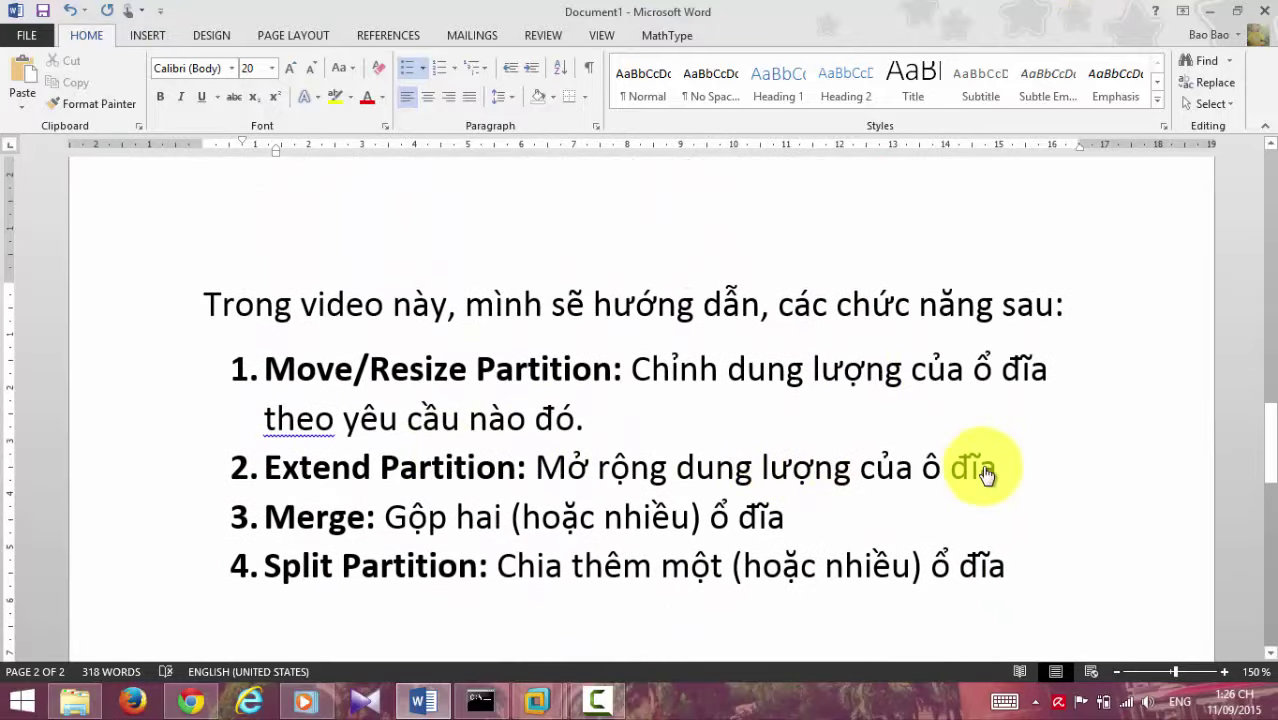
click(1019, 458)
key(shift+Home)
key(ctrl+c)
click(226, 478)
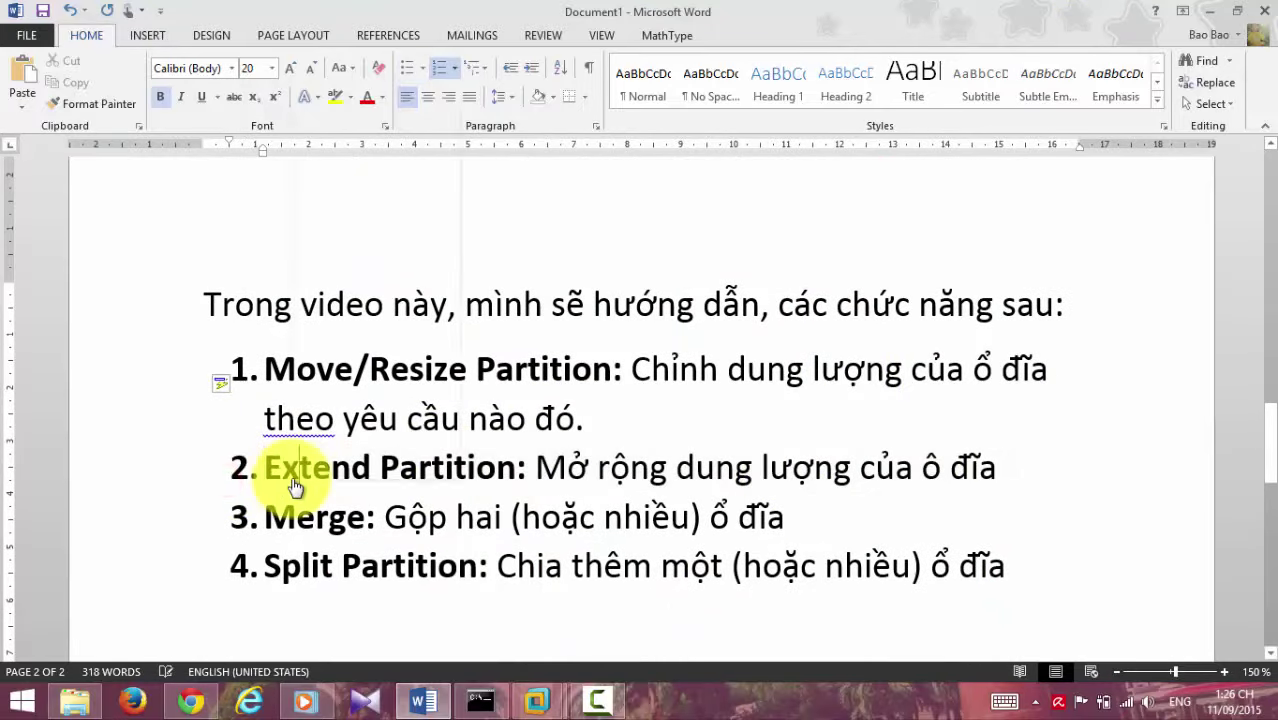
right_click(296, 482)
mouse_move(1027, 460)
mouse_down()
mouse_move(251, 470)
mouse_move(1041, 465)
mouse_up()
click(271, 475)
right_click(316, 478)
click(255, 484)
right_click(930, 468)
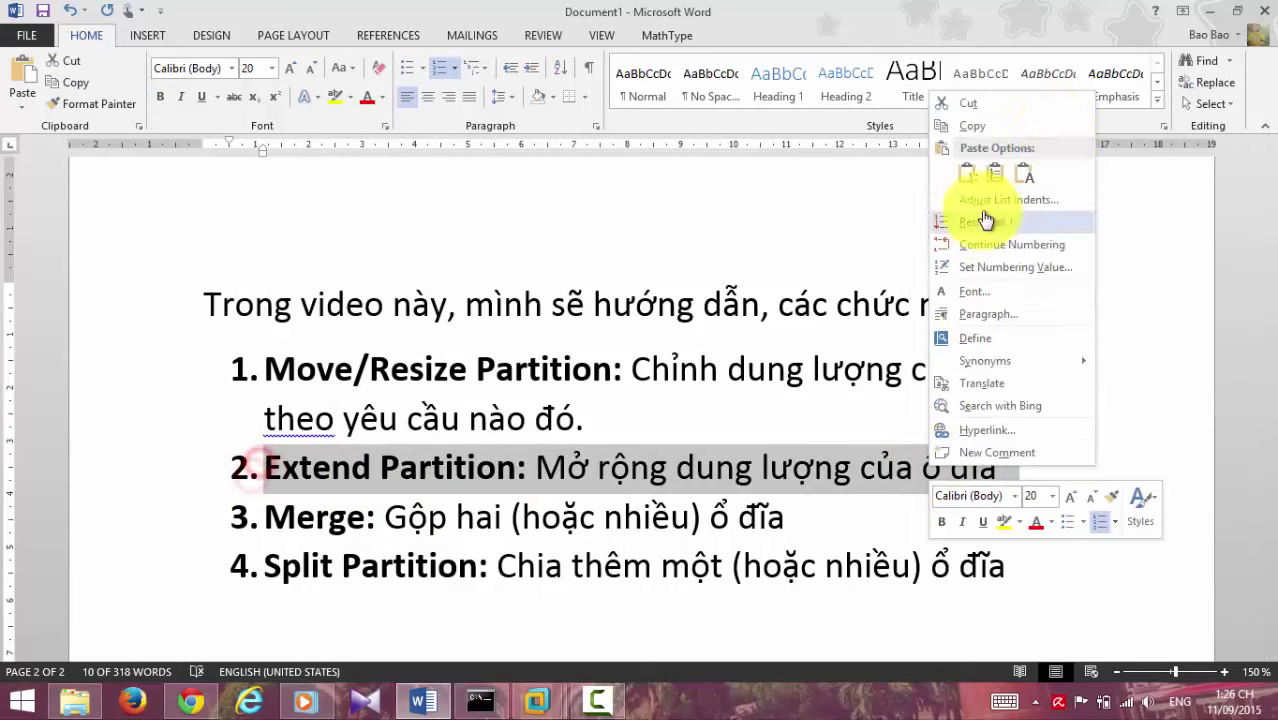
click(1051, 127)
key(ctrl+End)
click(496, 440)
key(ctrl+v)
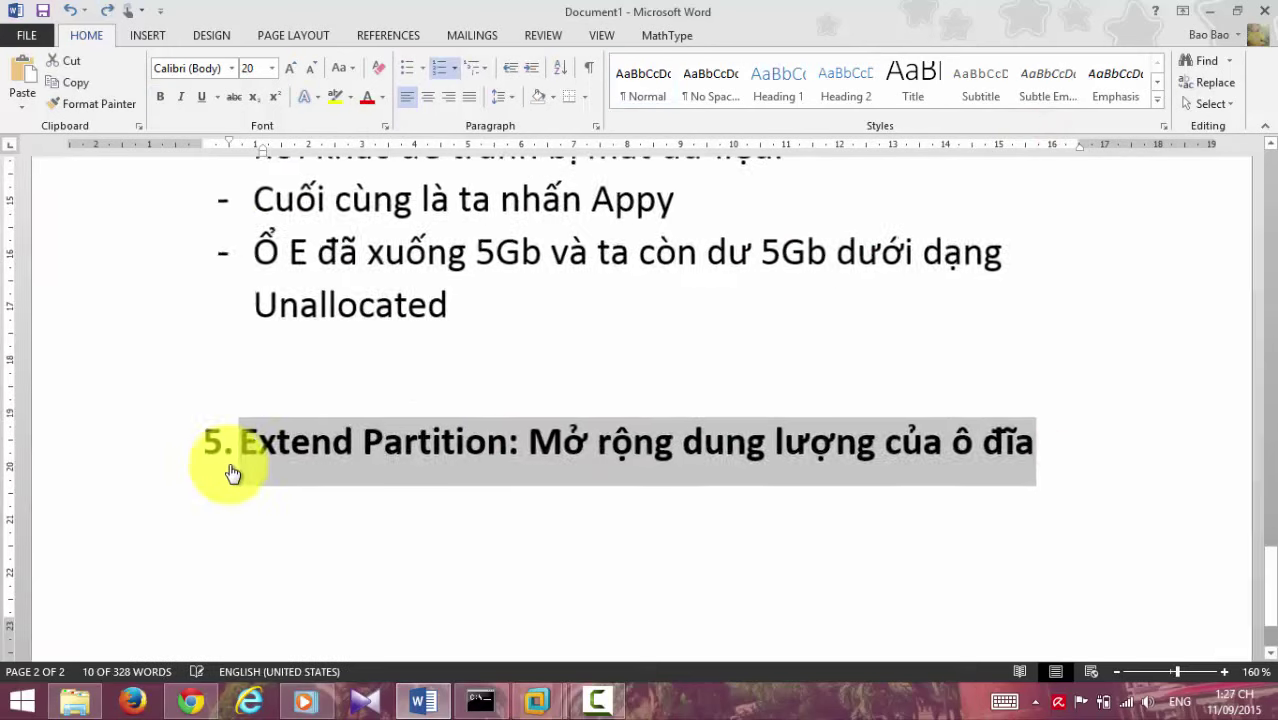
Color the pasted Extend Partition heading red
scroll(228, 470, up, 1)
click(363, 98)
Start a dash list item with "Ta" below the Extend Partition heading and color its text black
click(508, 629)
text(- Ta)
drag(330, 508, 300, 500)
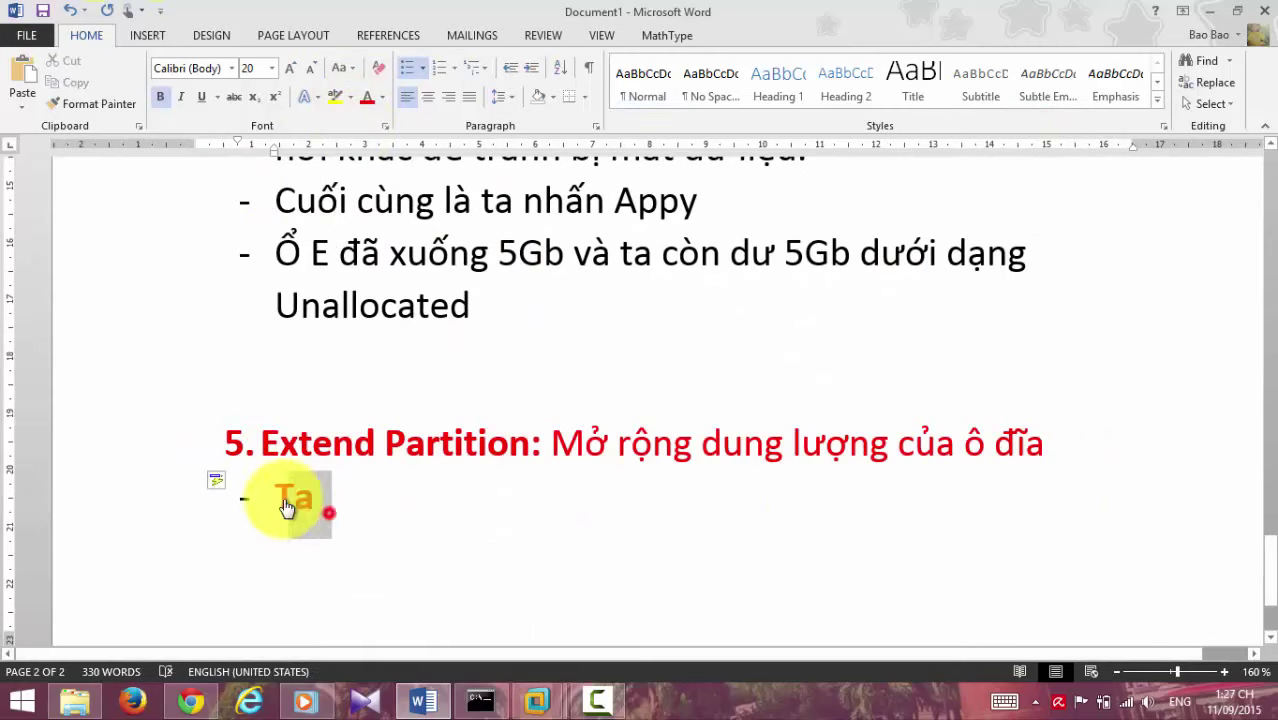
click(381, 97)
click(376, 127)
Complete the item as "Ta sẽ tiến hành mở rộng ổ E lên 7G (lấy 2Gb từ 5Gb dạng Unallocated cộng vào 5Gb trên ổ E ➔ 7Gb"
key(End)
text(sẽ tiến hành mp)
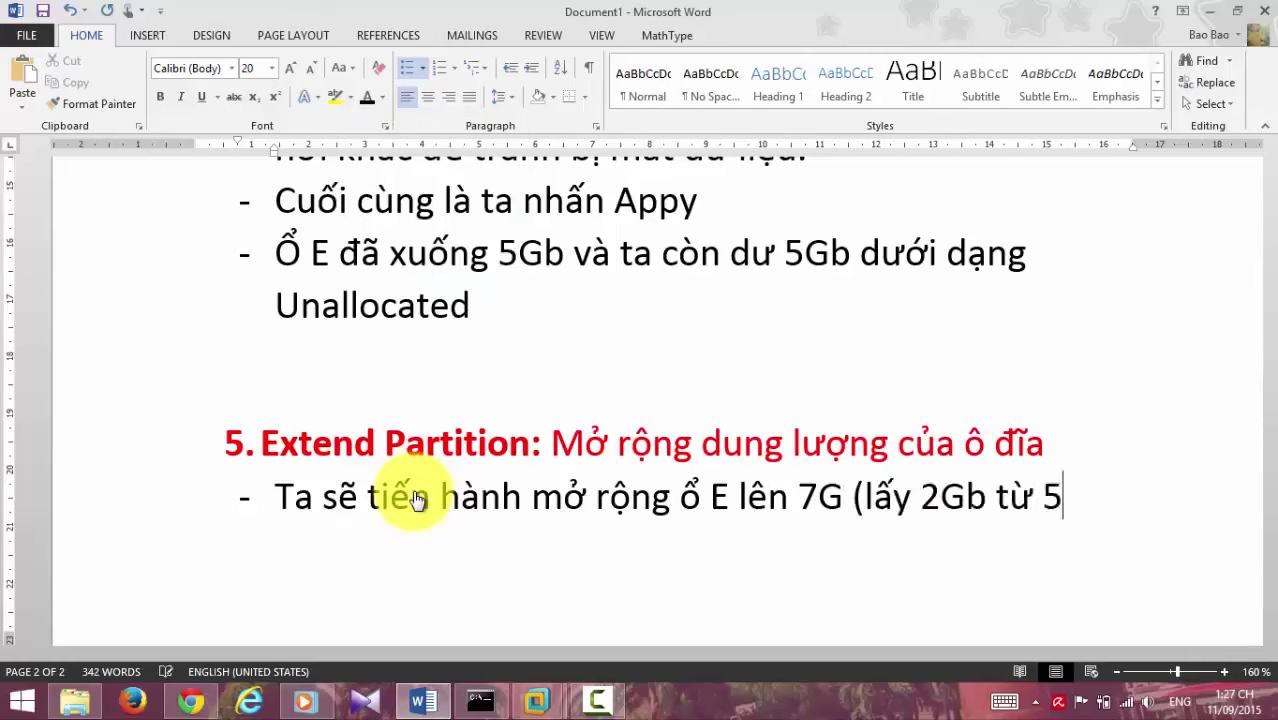
key(BackSpace)
text(dạng Unallocated cộng vào 5Gb trên ổ E ➔ 7Gb)
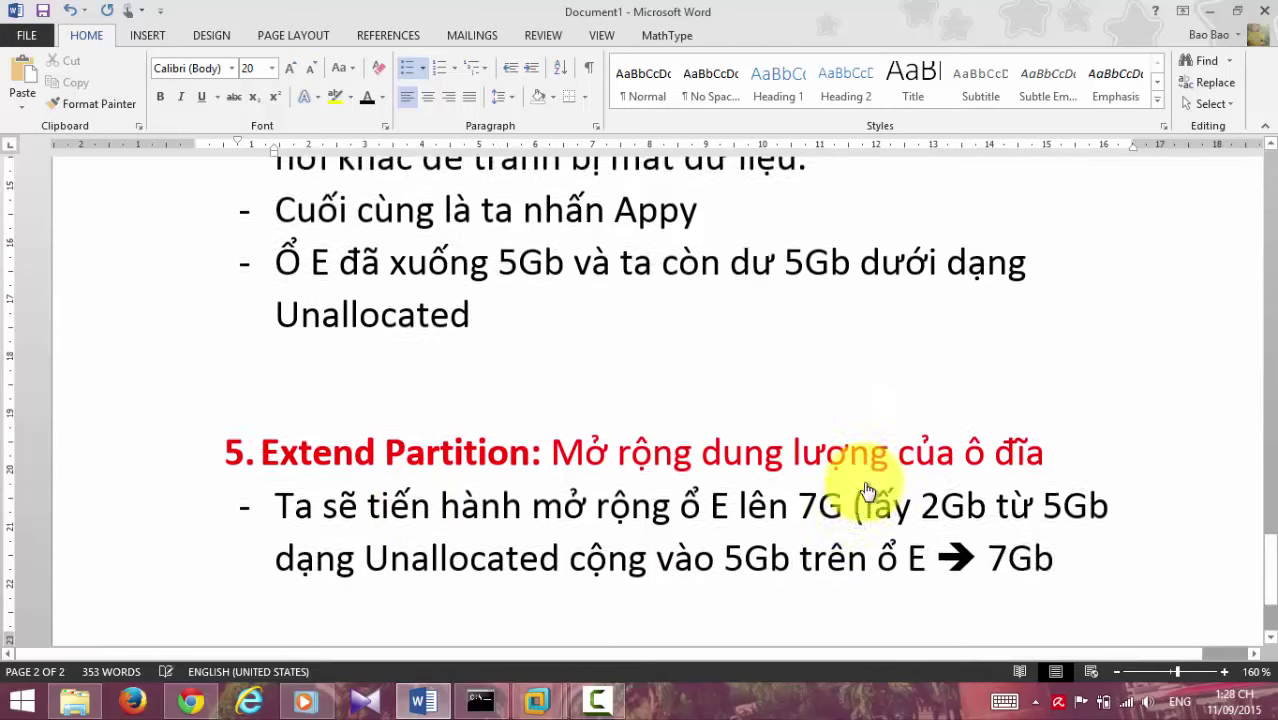
Switch to the Windows 7 x64 virtual machine and open Extend Partition for drive E
mouse_move(540, 700)
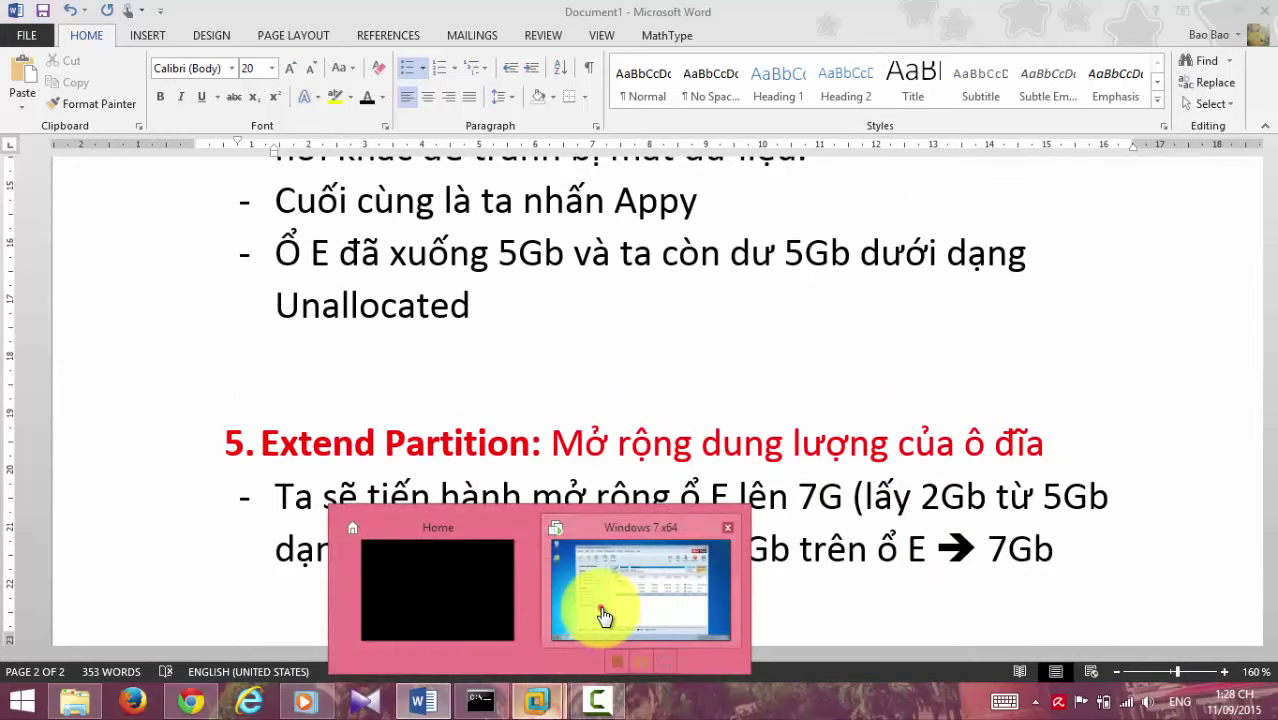
click(590, 535)
click(495, 370)
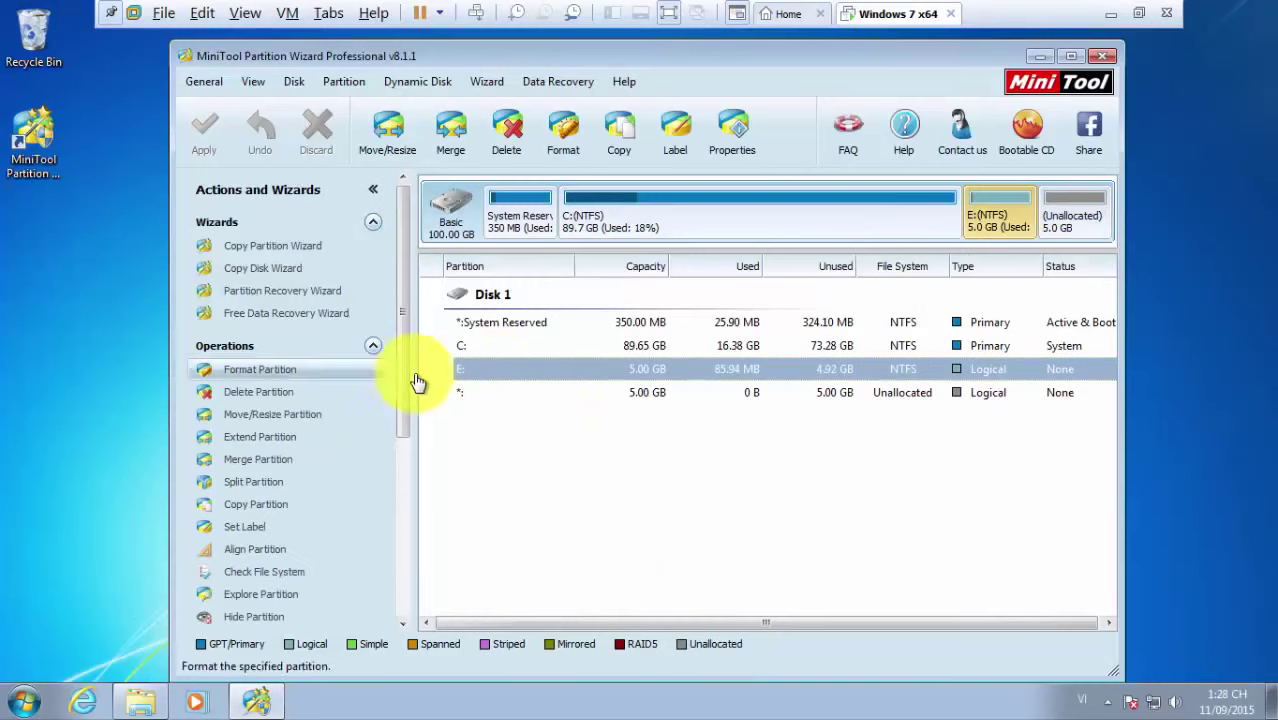
click(236, 440)
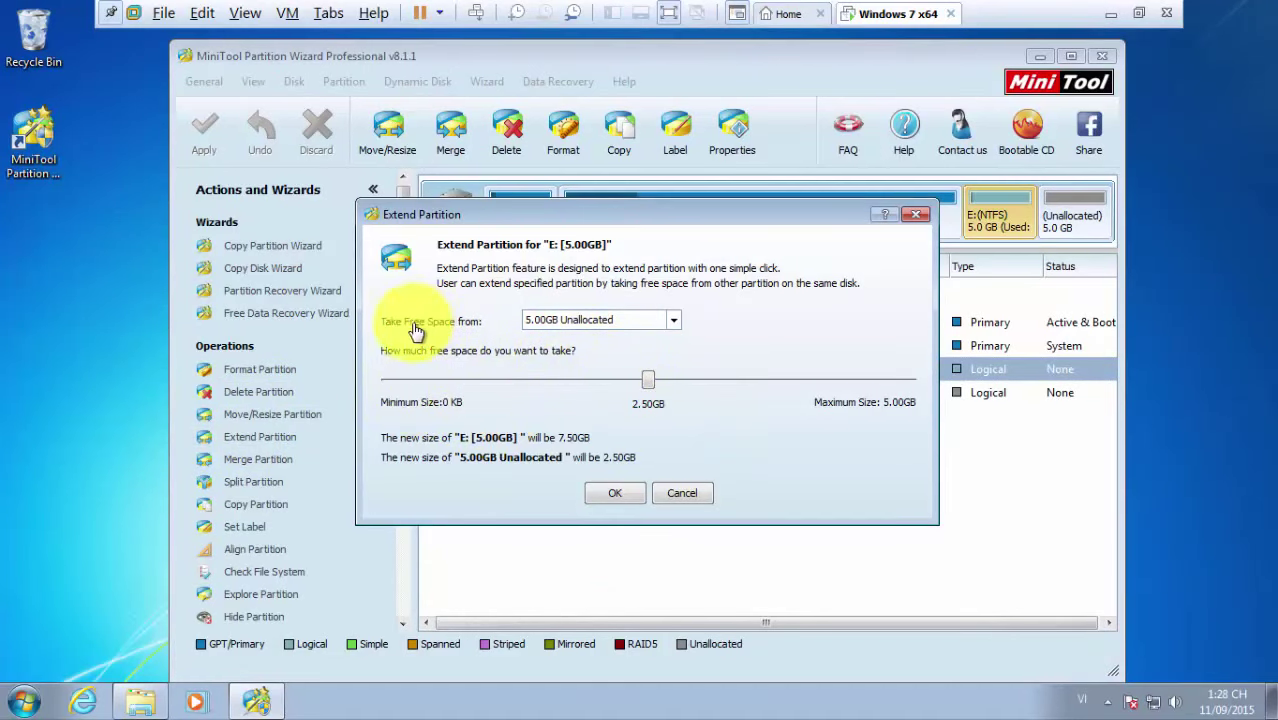
Try drive C as the source of free space for extending drive E
click(560, 322)
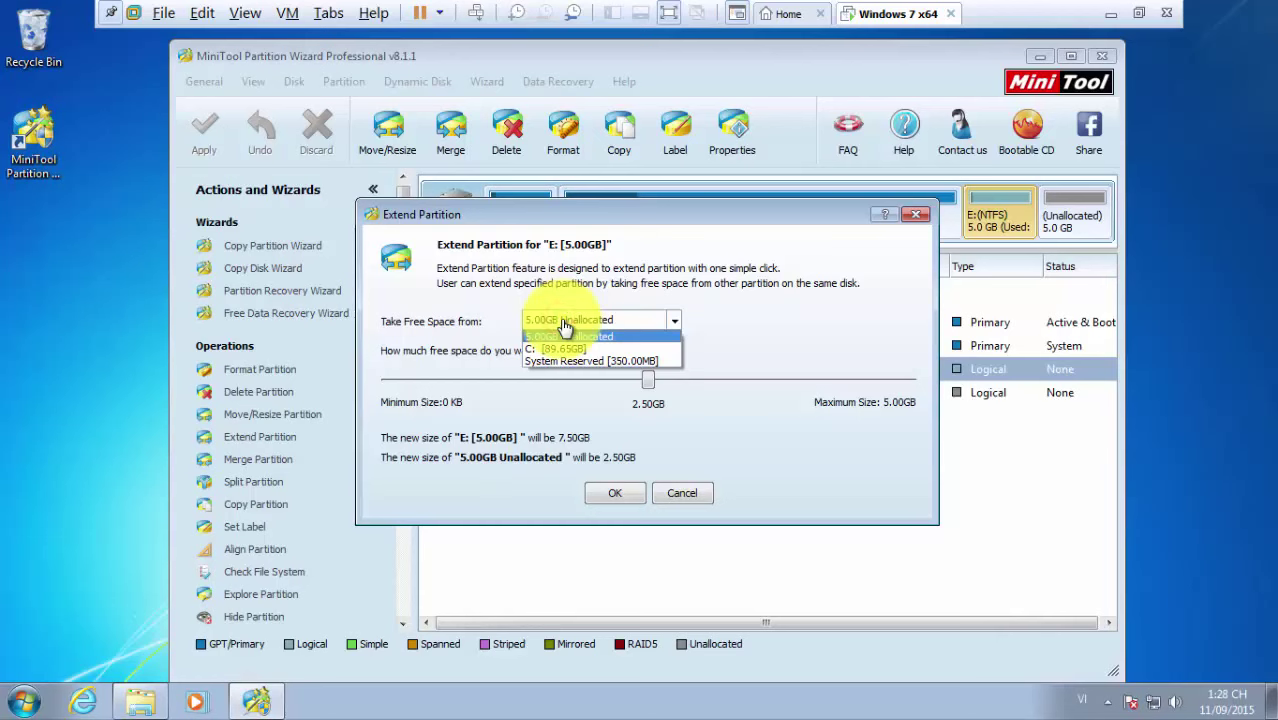
click(562, 348)
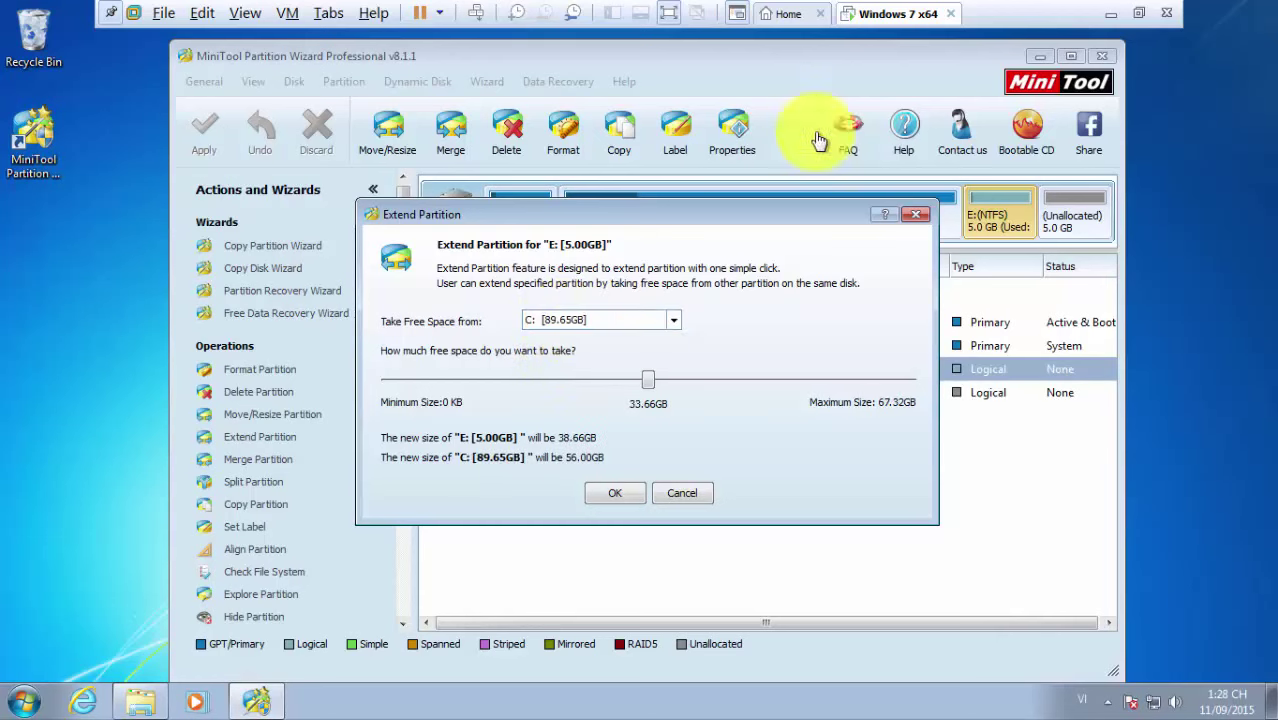
click(648, 320)
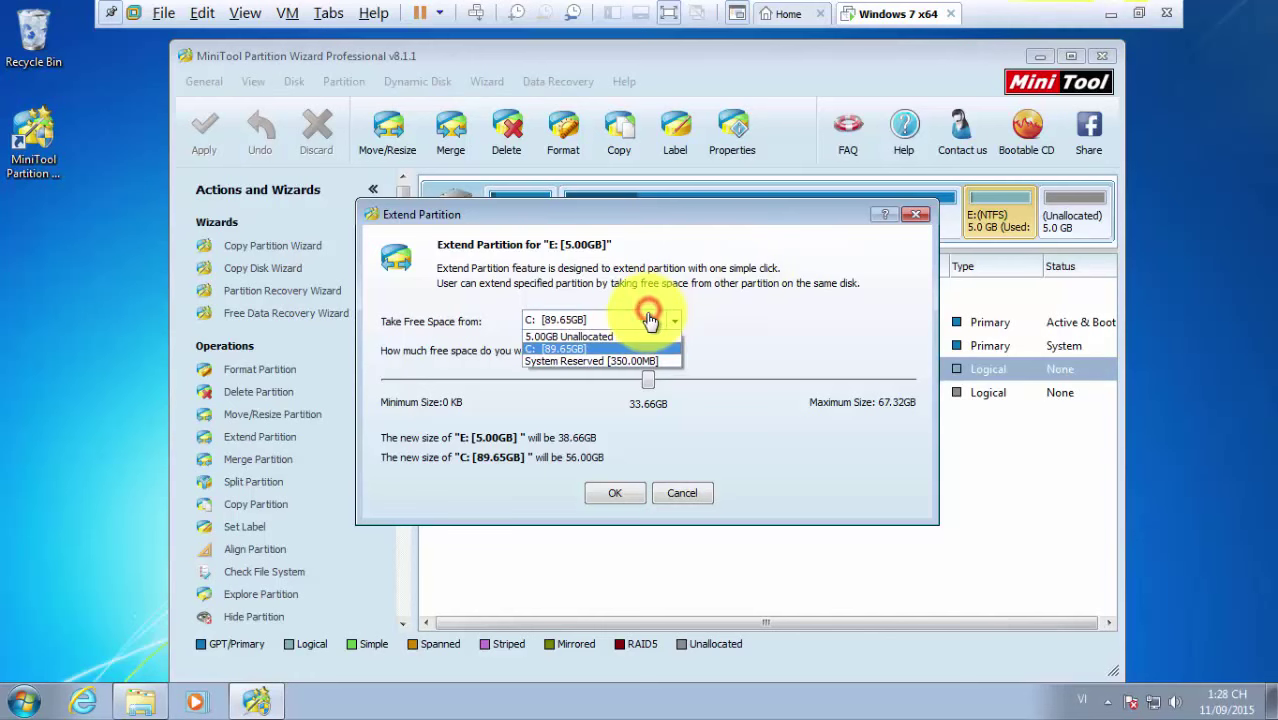
click(645, 316)
Return to Word and add the line "Hoặc ta có thể lấy 2Gb từ ổ đĩa khác có sẵn trên máy tính." within the same list item
click(1112, 14)
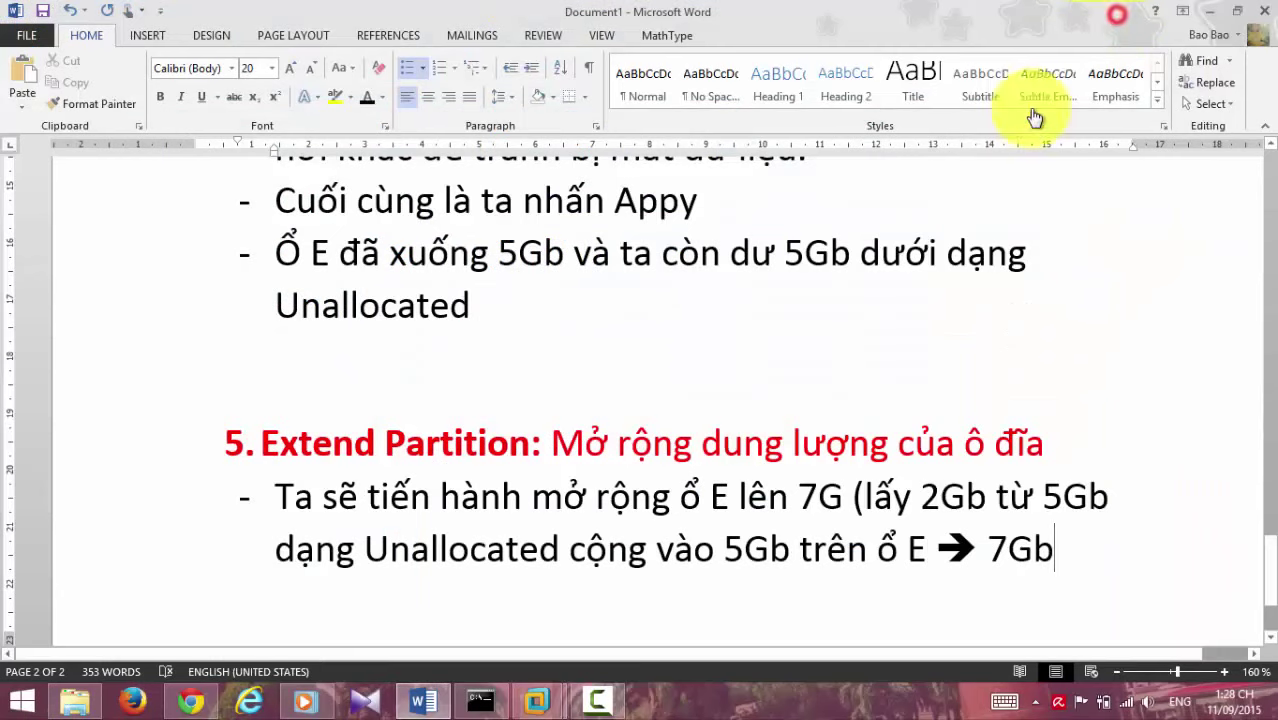
click(1062, 555)
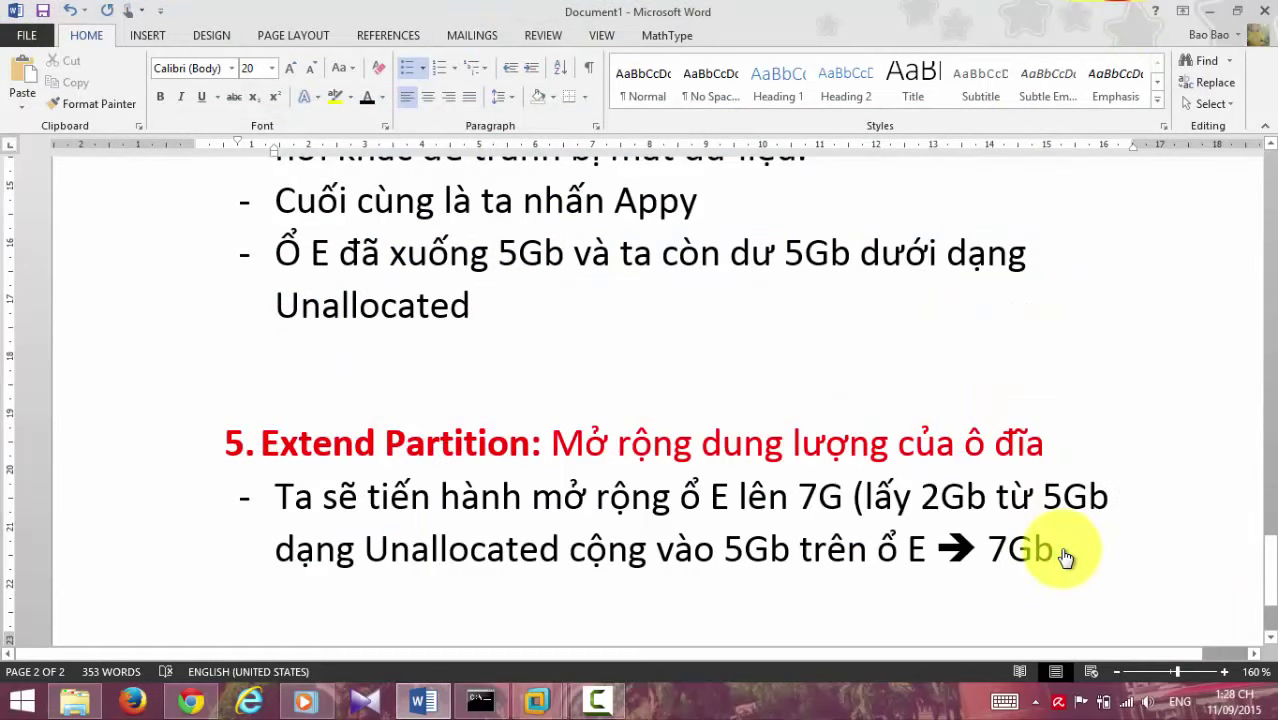
key(shift+Return)
text(Hoặc ta có thể lấy 2Gb từ ổ đĩa khác có s)
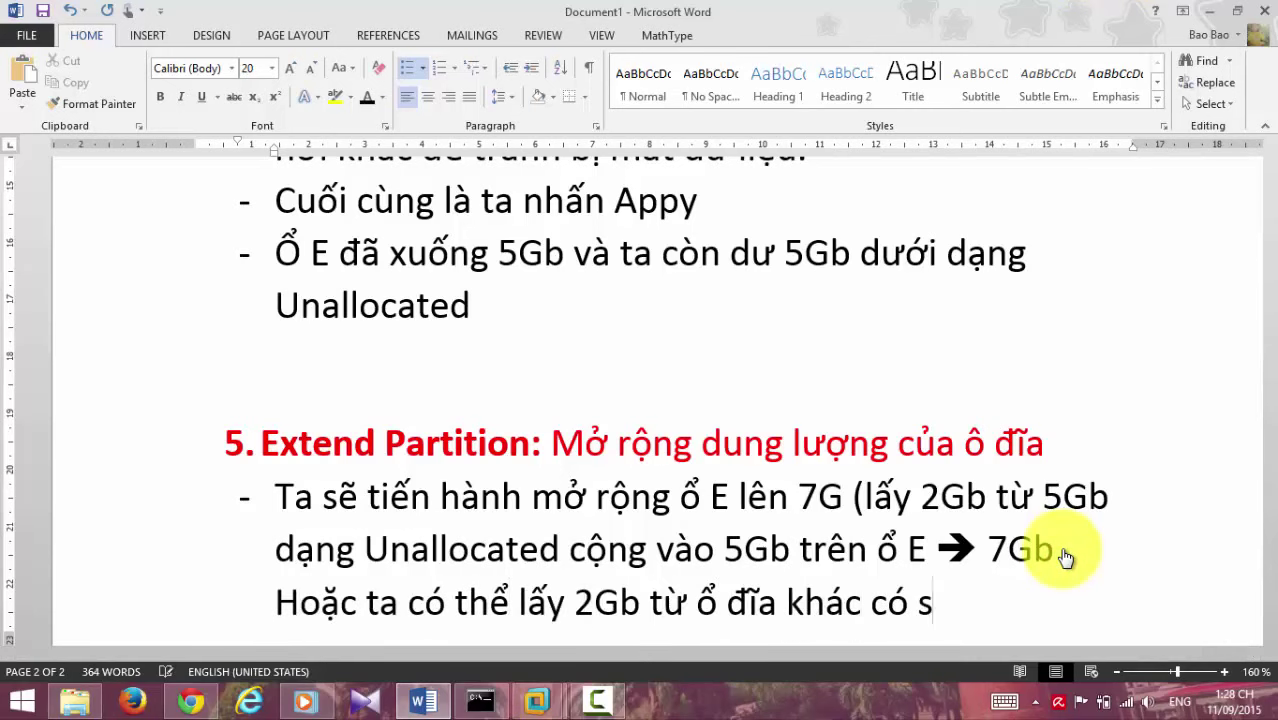
text(ẵn tren máy tính.)
scroll(1000, 570, up, 3)
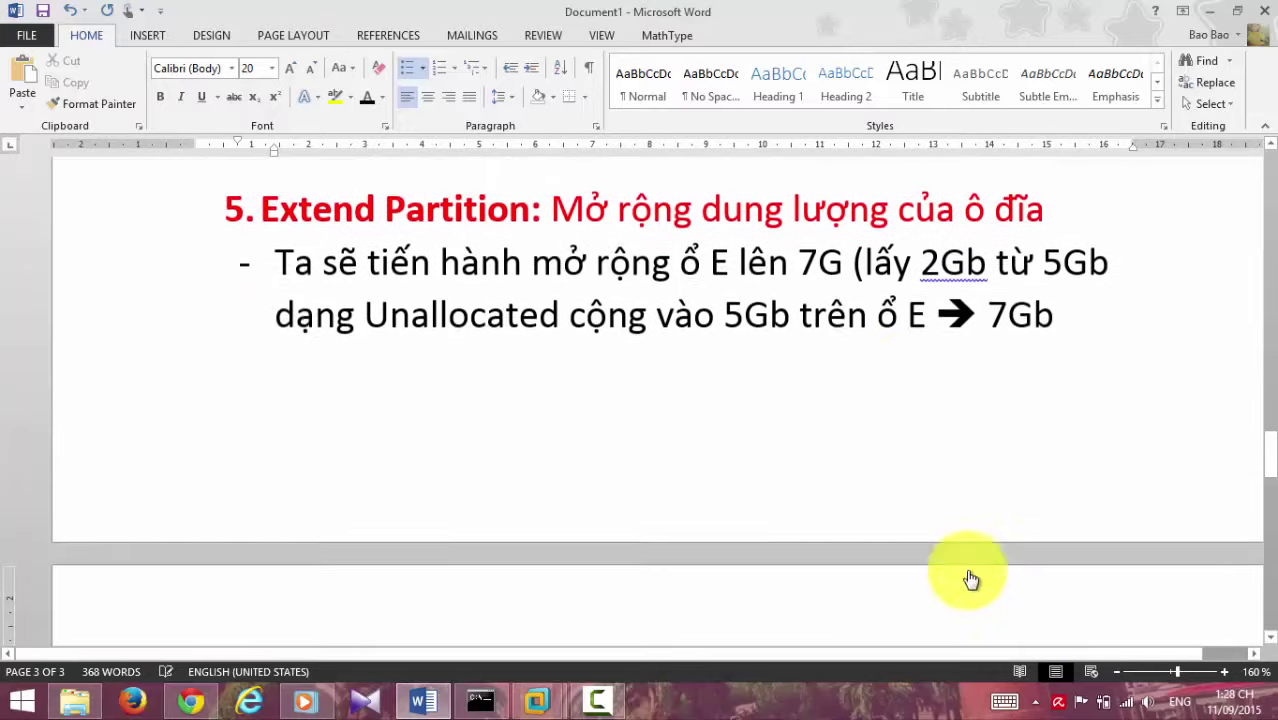
scroll(746, 368, down, 3)
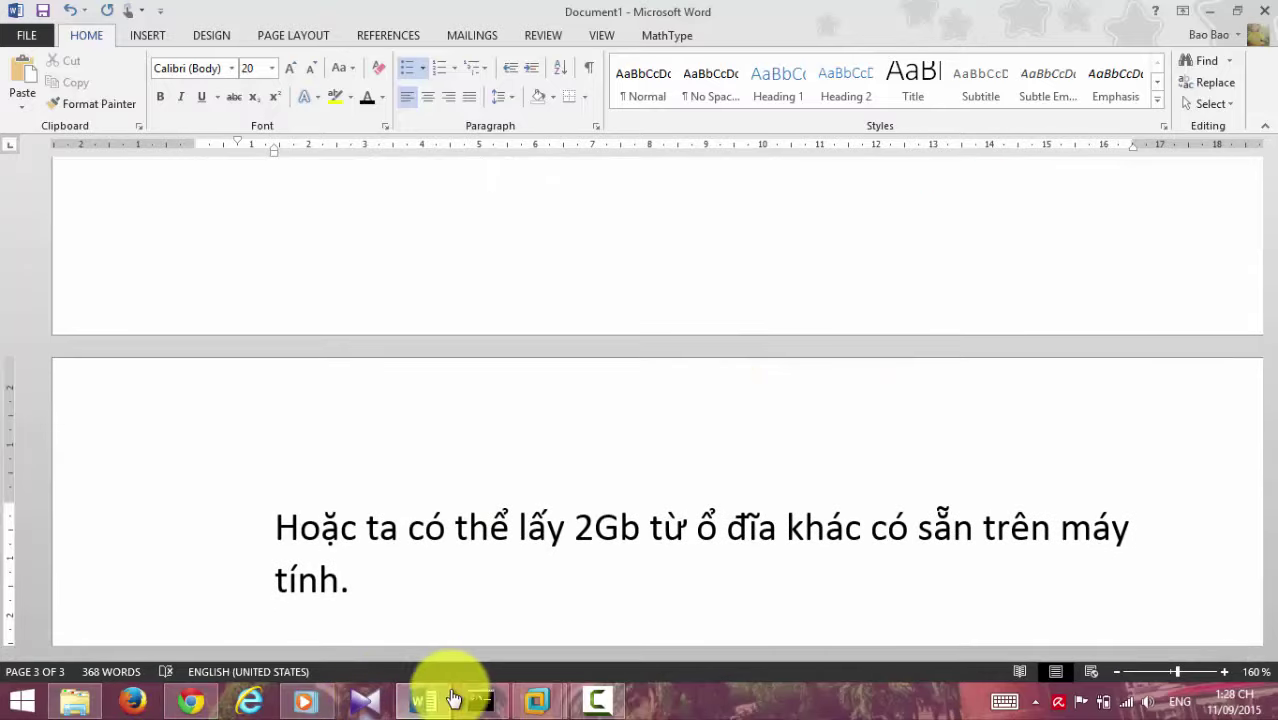
Switch to the virtual machine and choose 5.00GB Unallocated as the free-space source for drive E
mouse_move(533, 706)
click(619, 605)
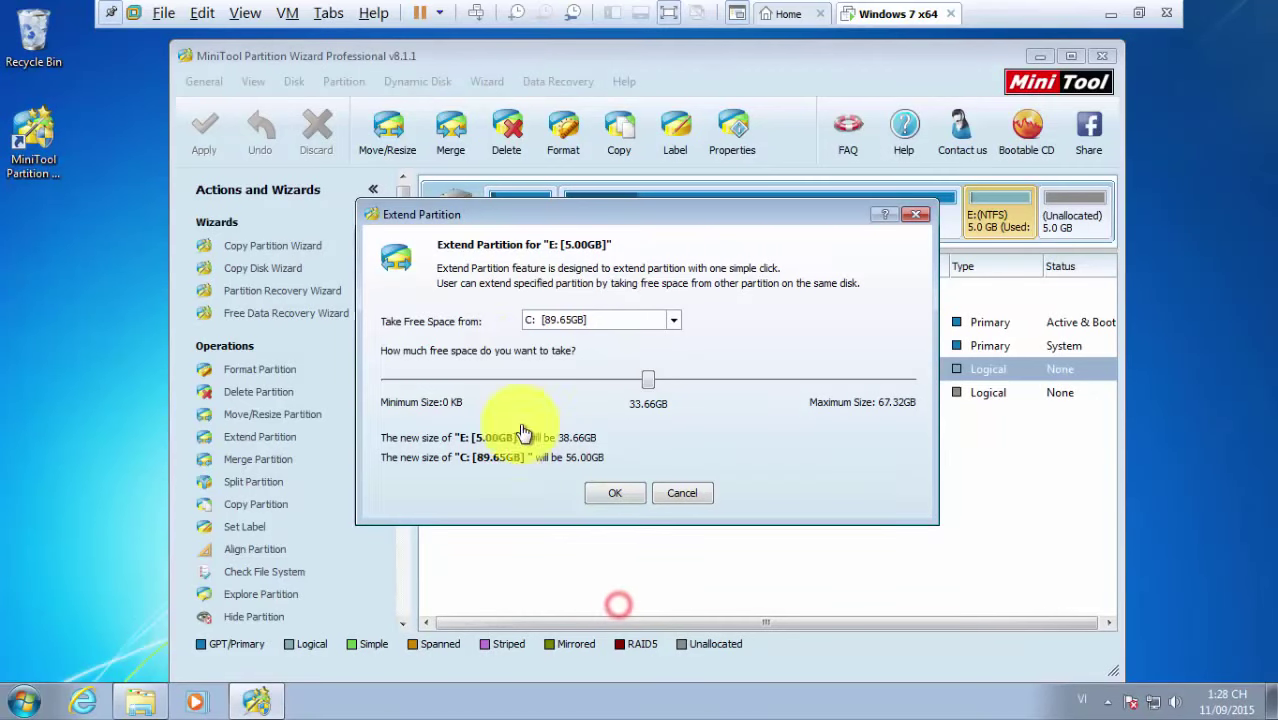
click(680, 325)
click(553, 345)
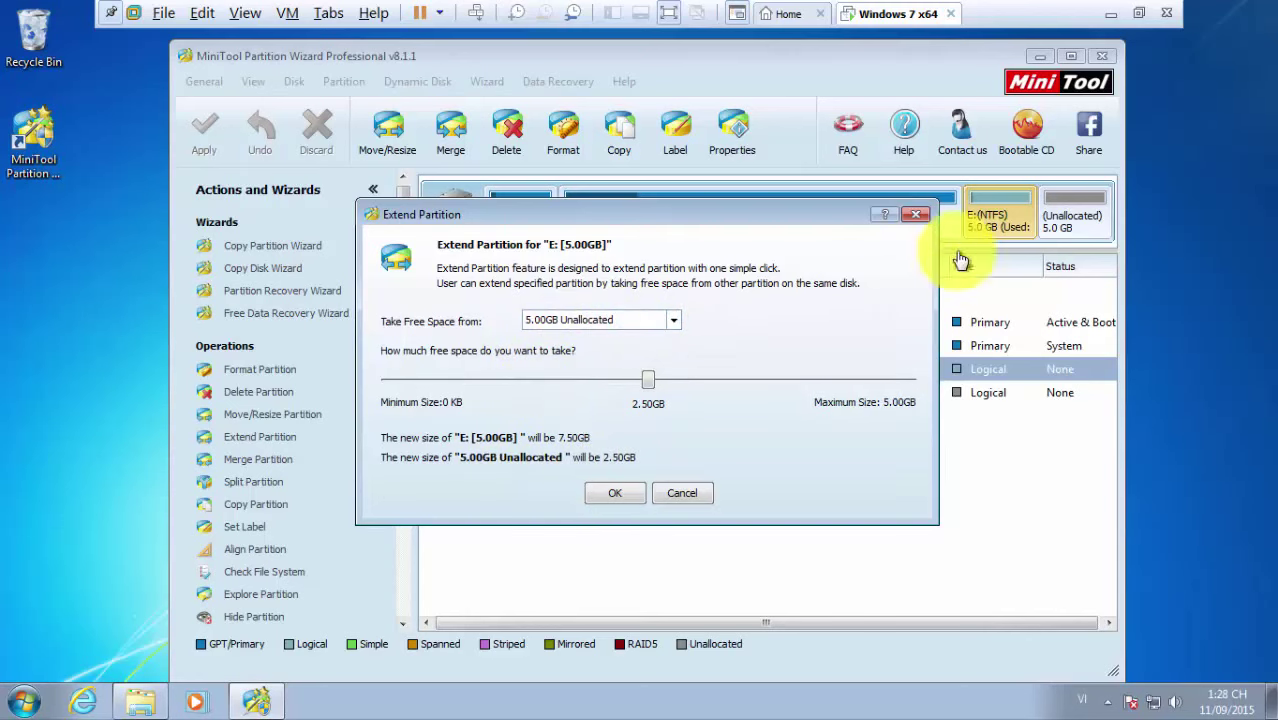
In Word, add item "Ở đây mình sẽ mở rộng dung lượng ổ E với 2Gb Unallocated (hạn chế đụng vào ổ C)" and hide inter-page white space
click(1116, 13)
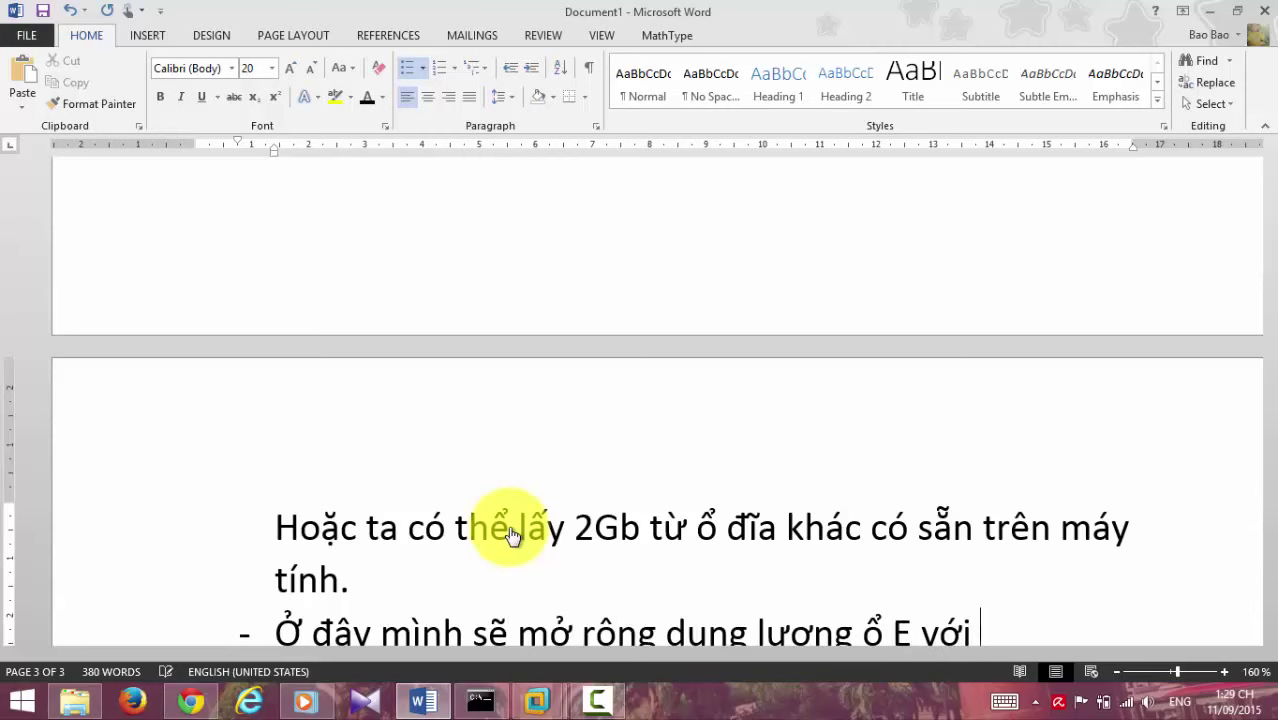
text(located)
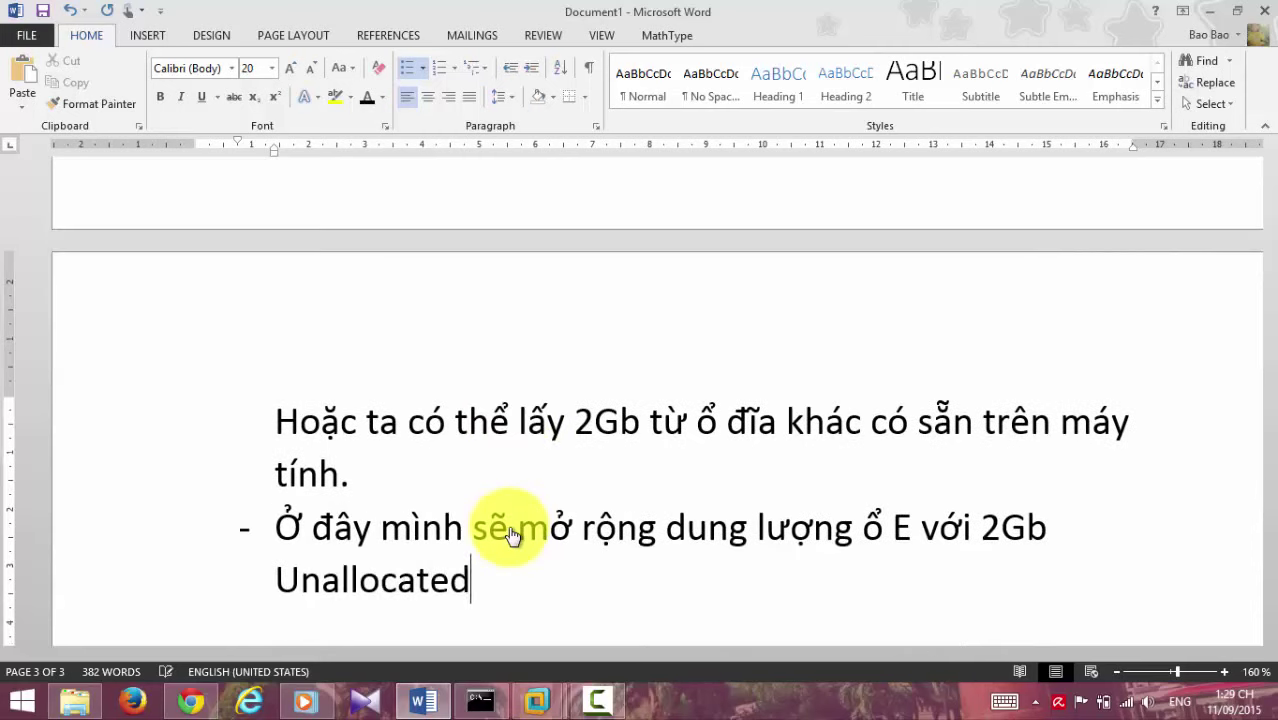
text( (hạn chế đụng vào ổ C)
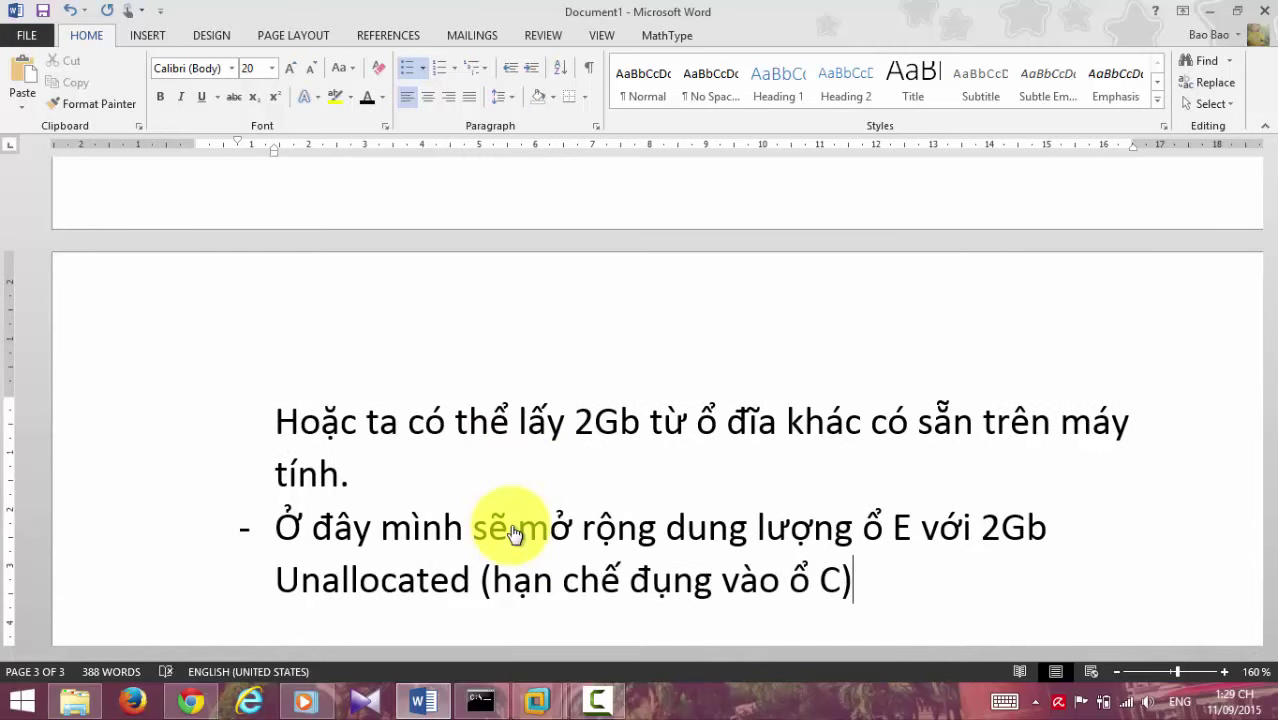
double_click(700, 250)
scroll(654, 449, up, 1)
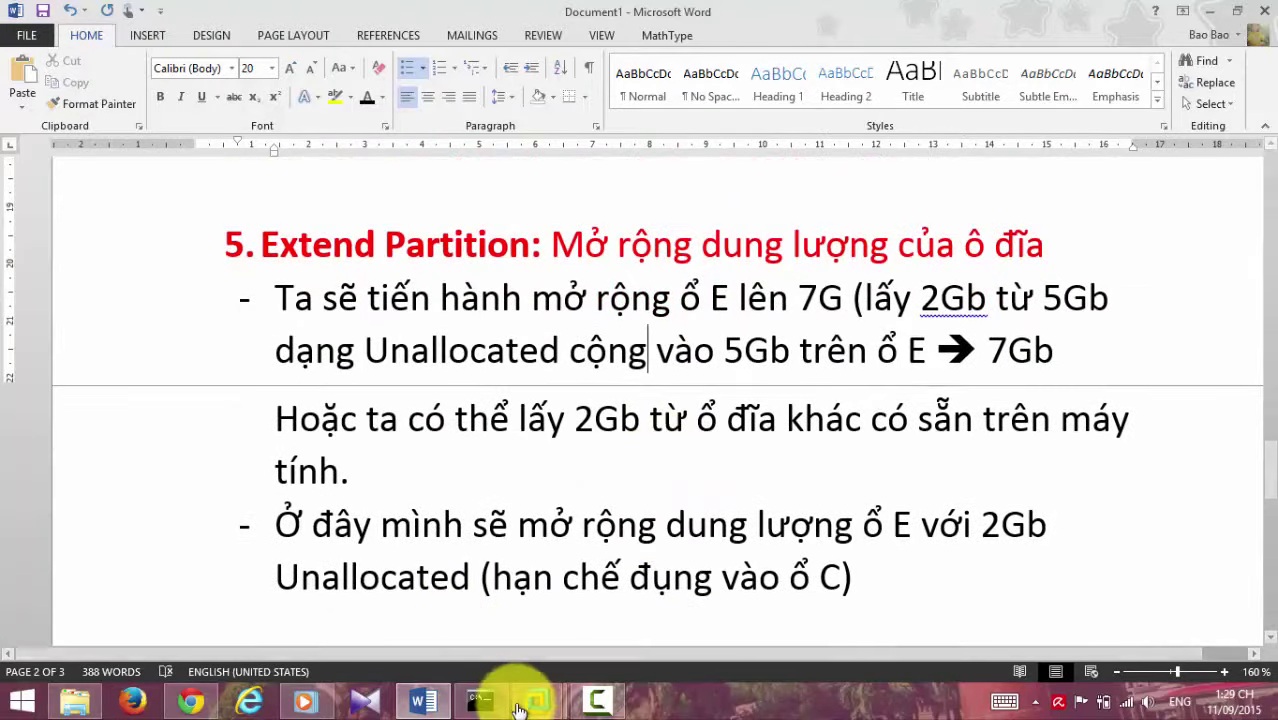
Switch to the virtual machine, set the space taken from the unallocated area to 2.00GB, and accept drive E's extension
mouse_move(538, 702)
click(633, 533)
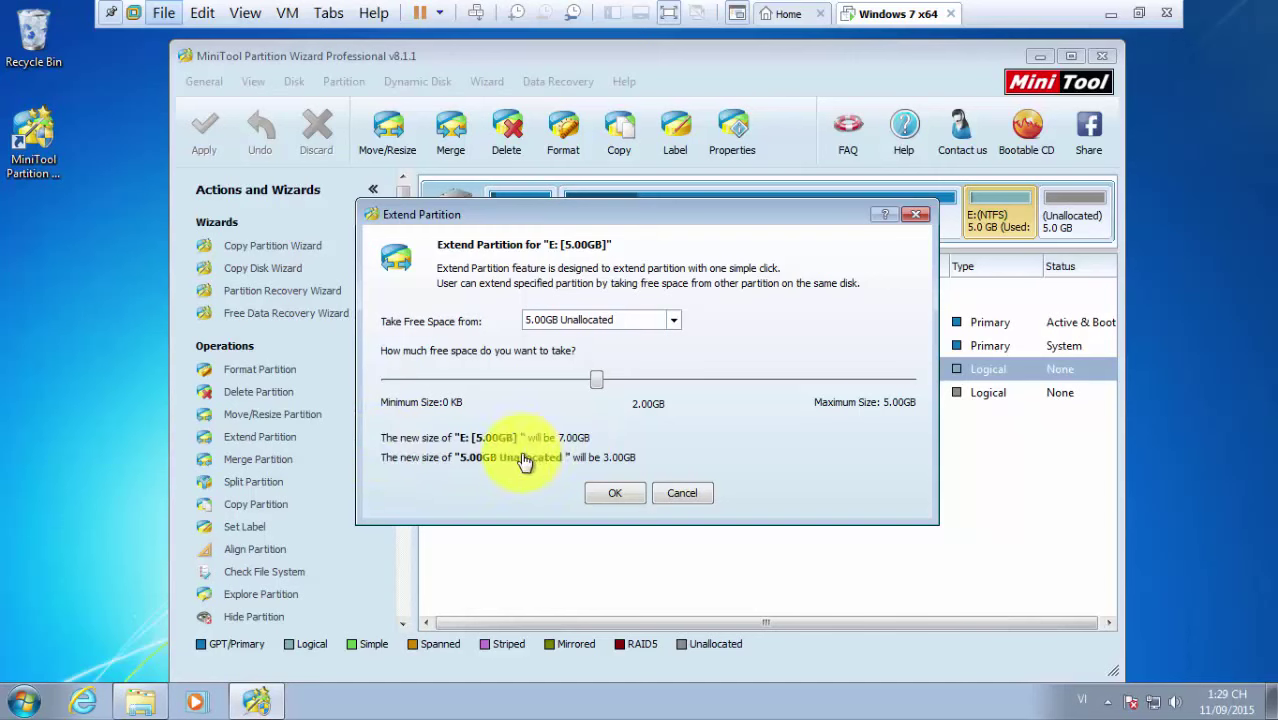
click(610, 494)
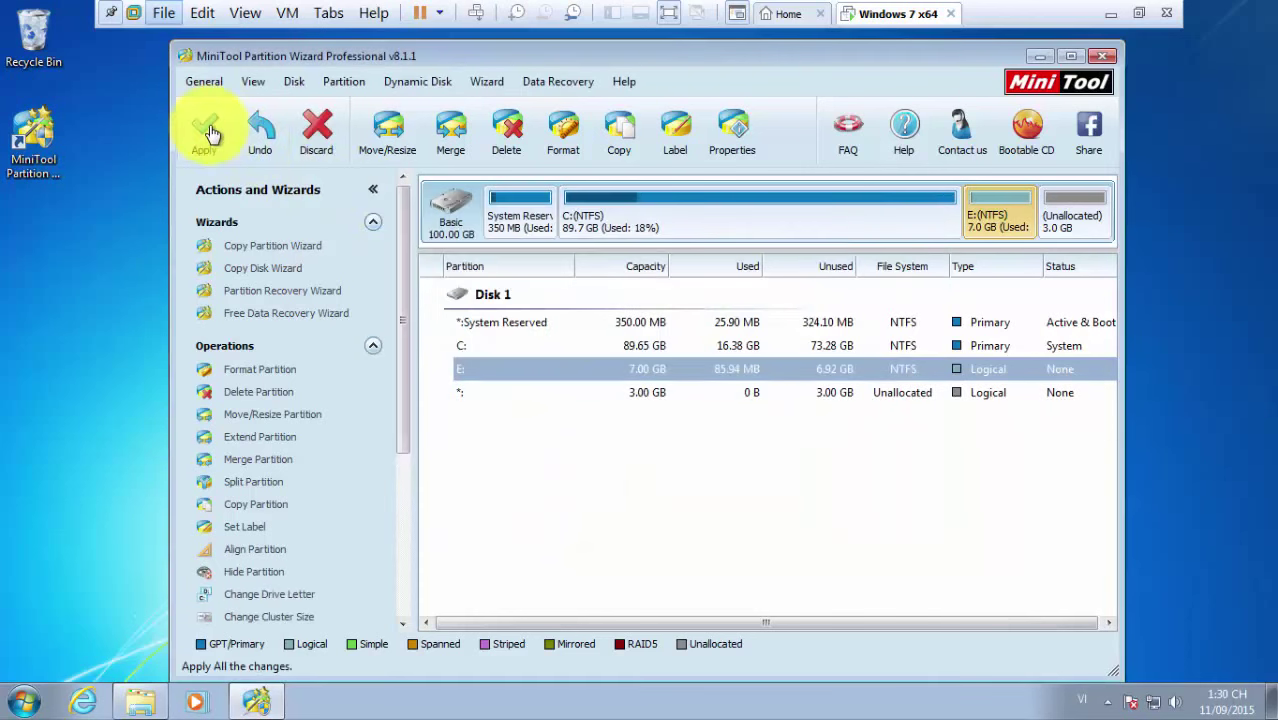
Return to Word and add the list item "Sau đó ta nhấn vào Apply để nó thực thi." at the document's end
click(1116, 20)
scroll(605, 499, down, 3)
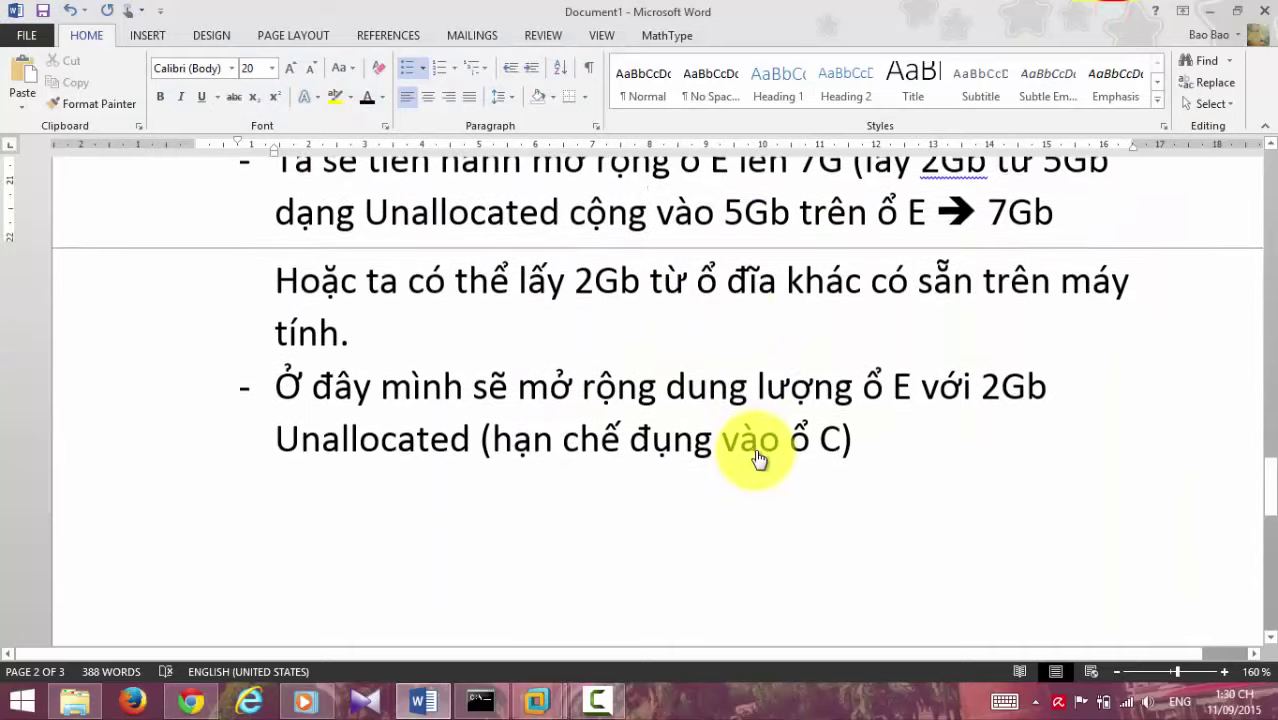
click(870, 435)
key(Return)
text(Sau đó)
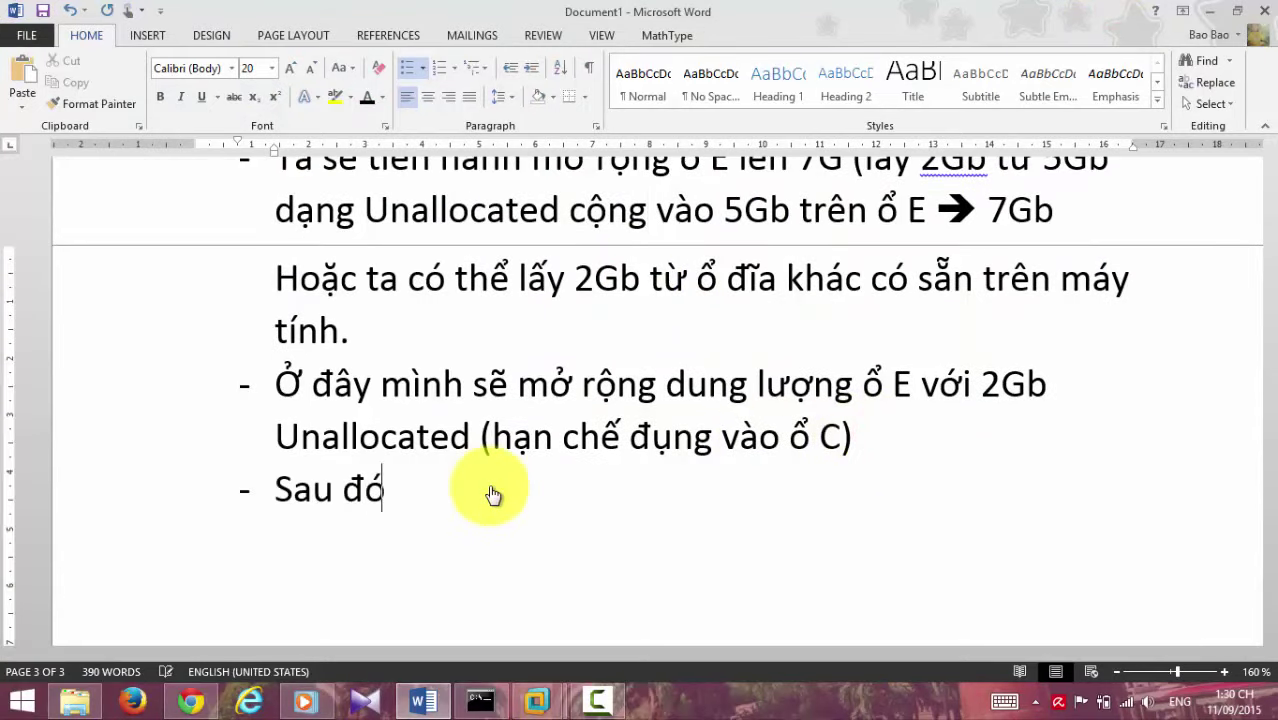
text( ta nhấn vào Apply để nó thực thi)
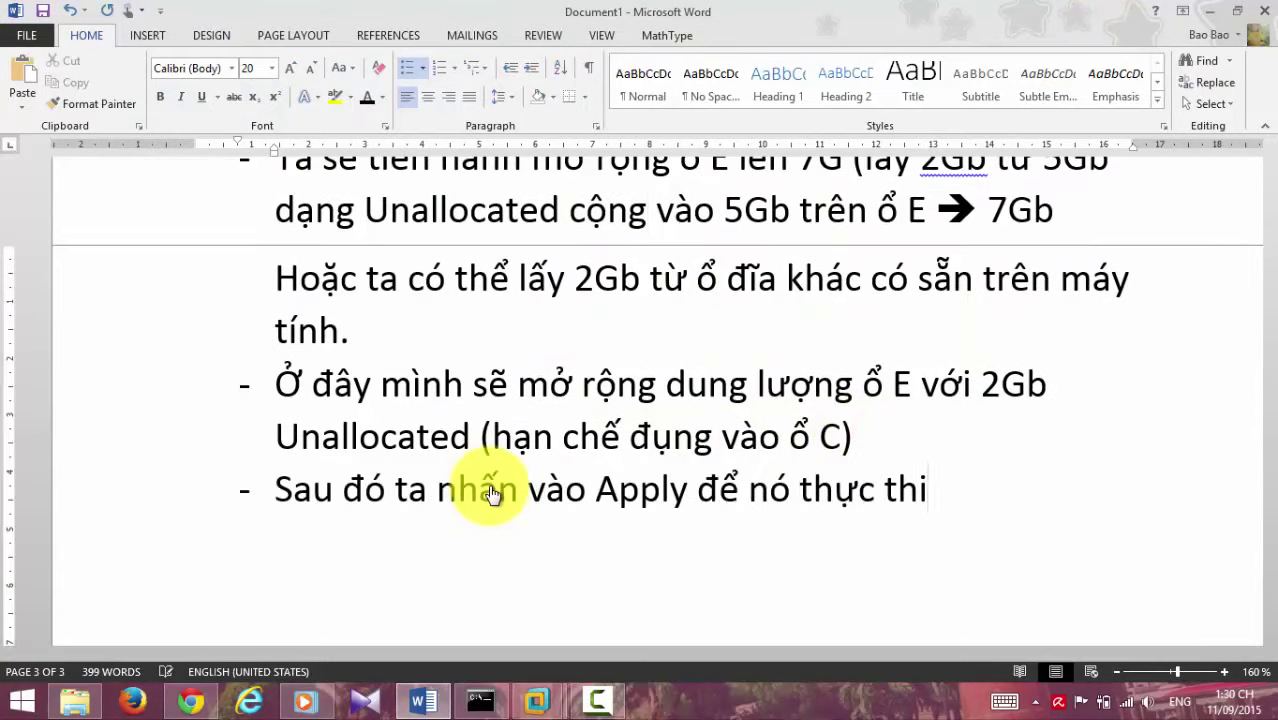
text(.)
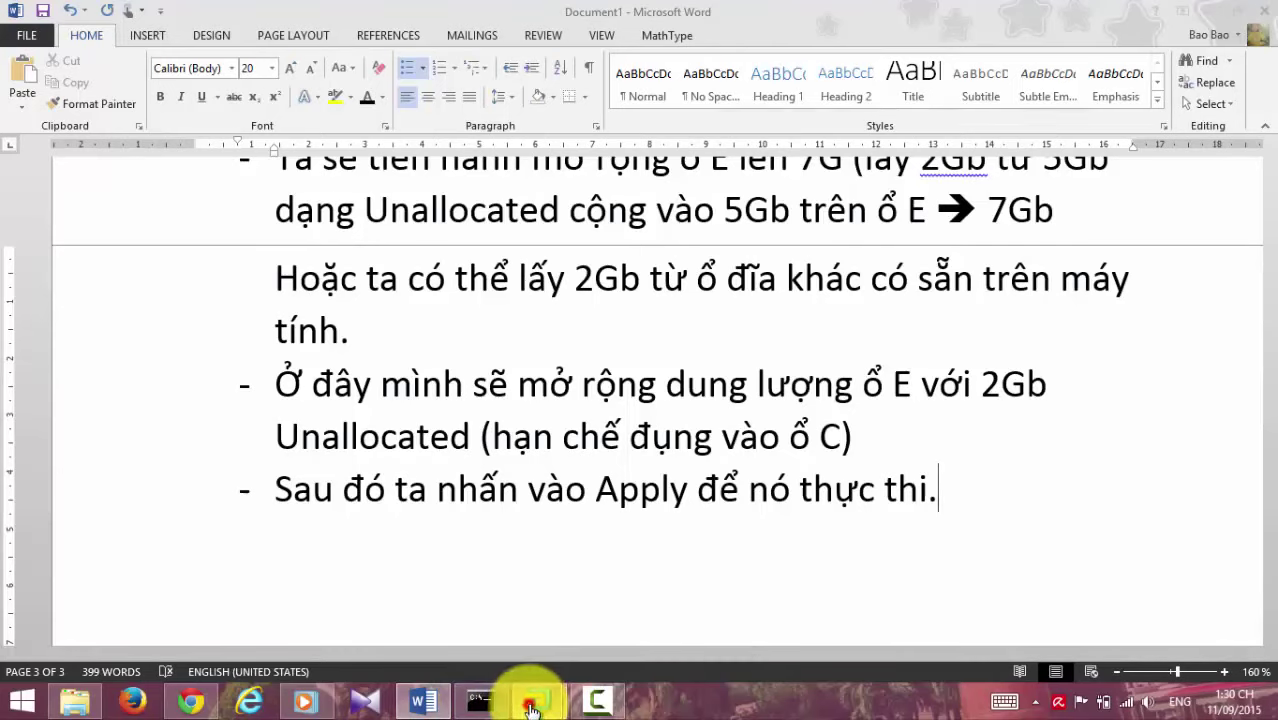
Switch to the virtual machine and apply the pending extension of drive E in MiniTool Partition Wizard
mouse_move(536, 700)
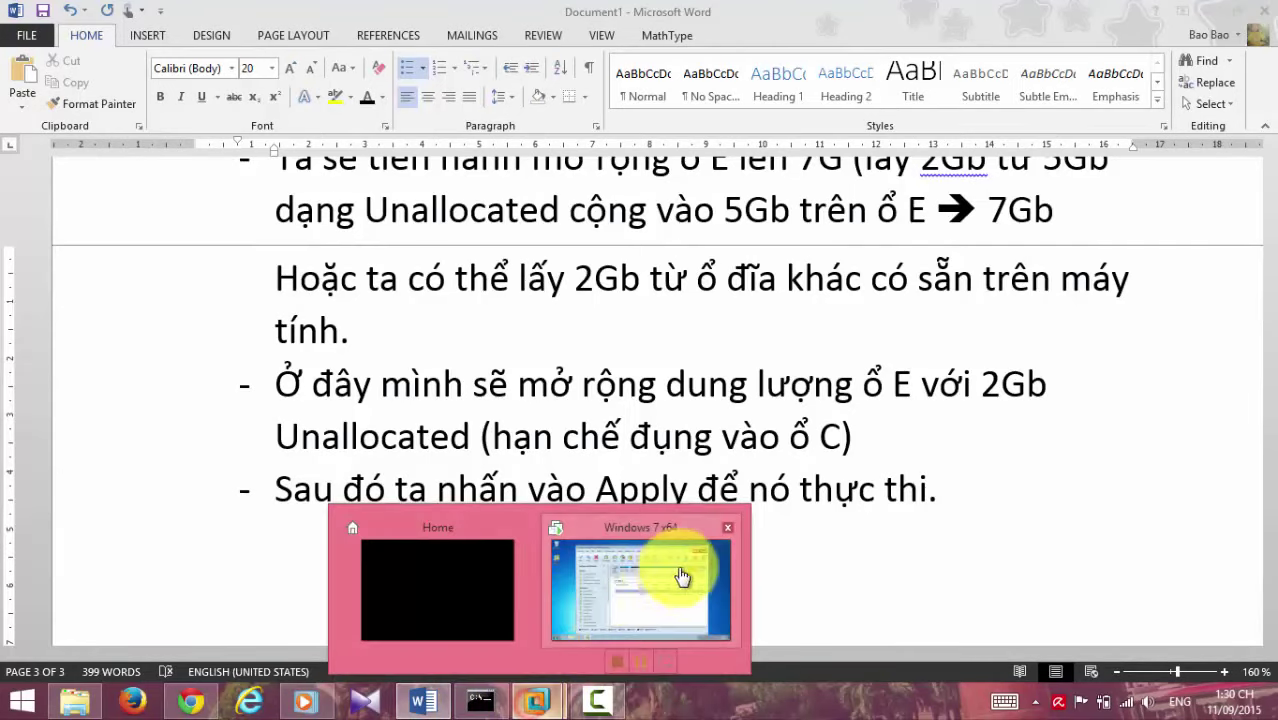
click(681, 577)
click(205, 134)
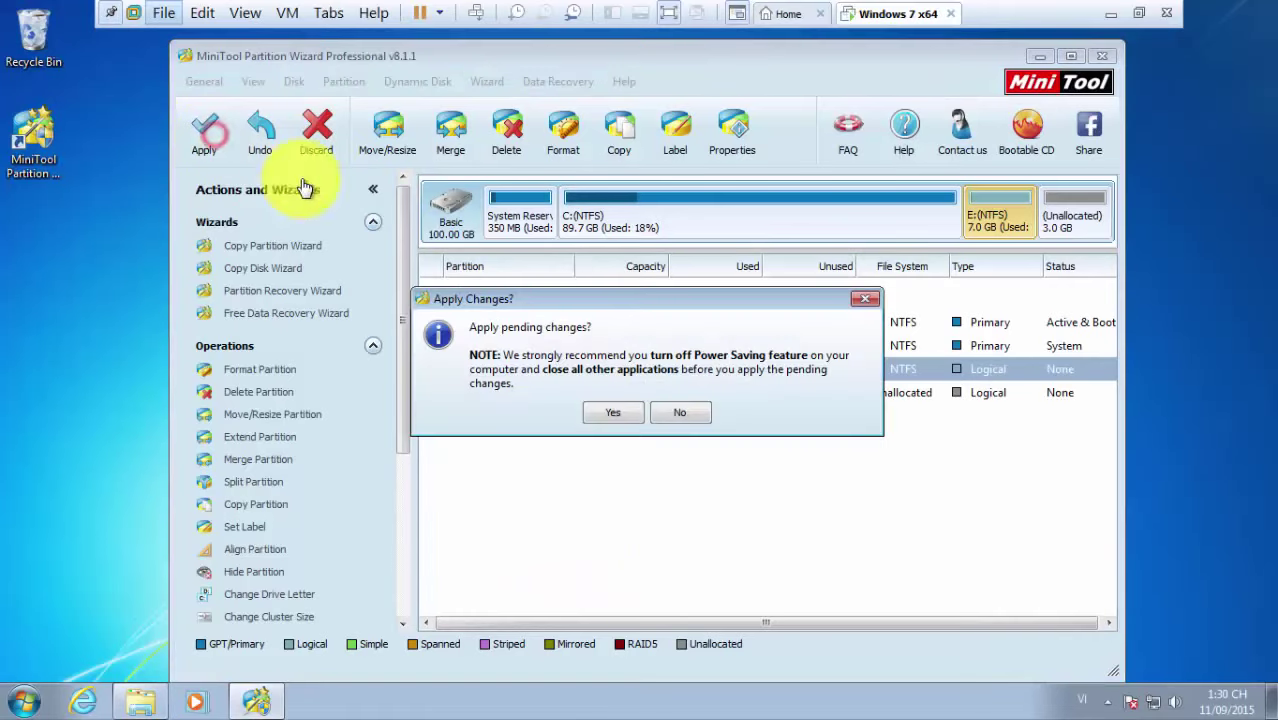
click(607, 413)
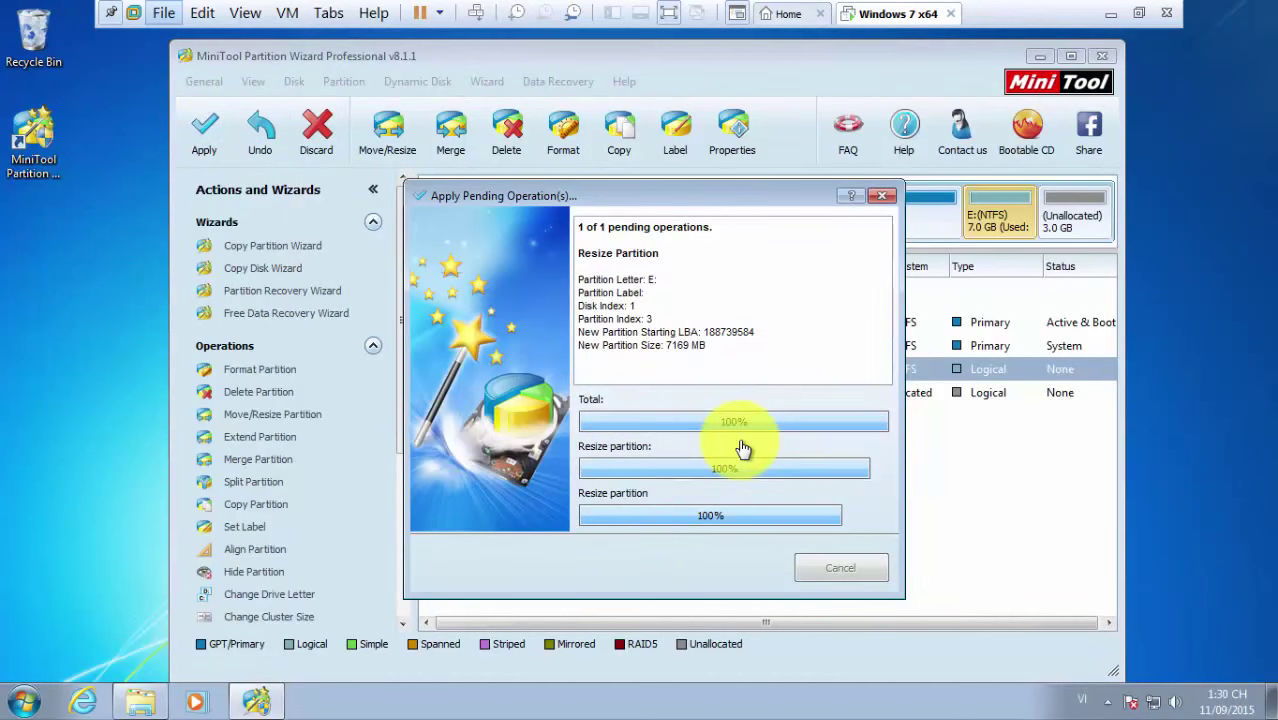
click(661, 392)
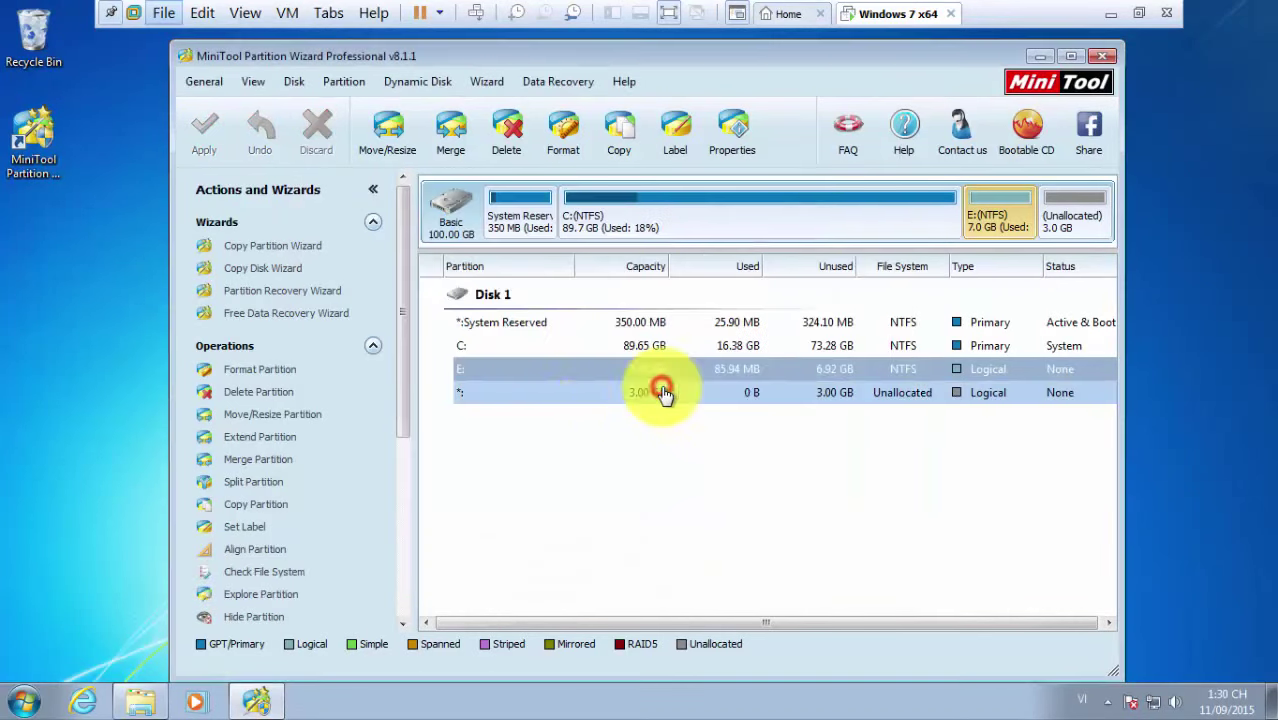
click(573, 440)
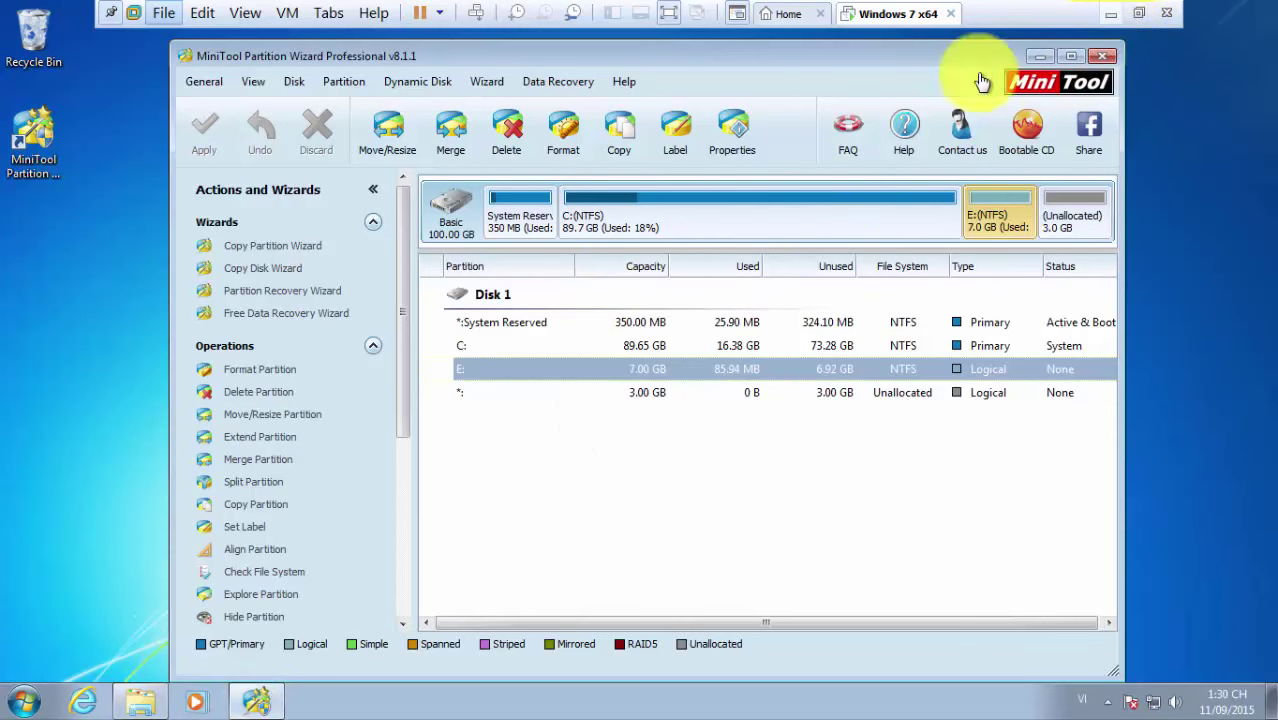
Open Computer in Windows Explorer and refresh the view to check drive E's capacity
click(139, 700)
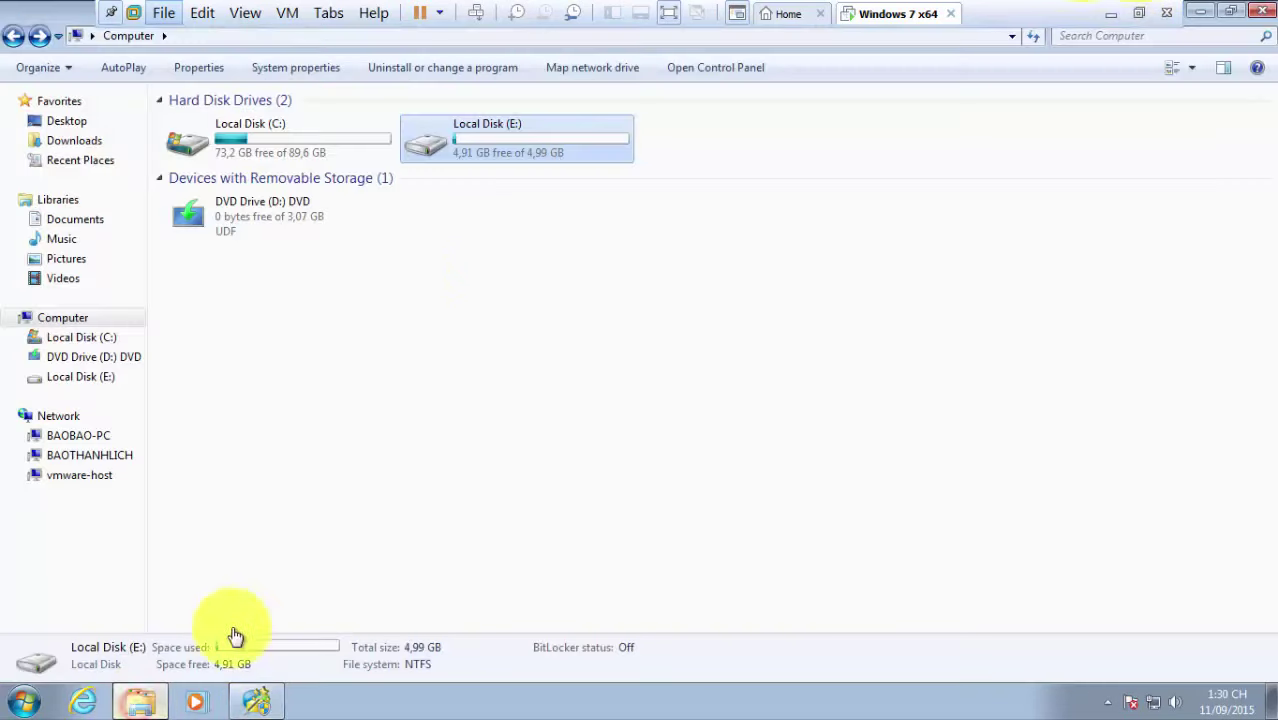
click(508, 228)
right_click(437, 291)
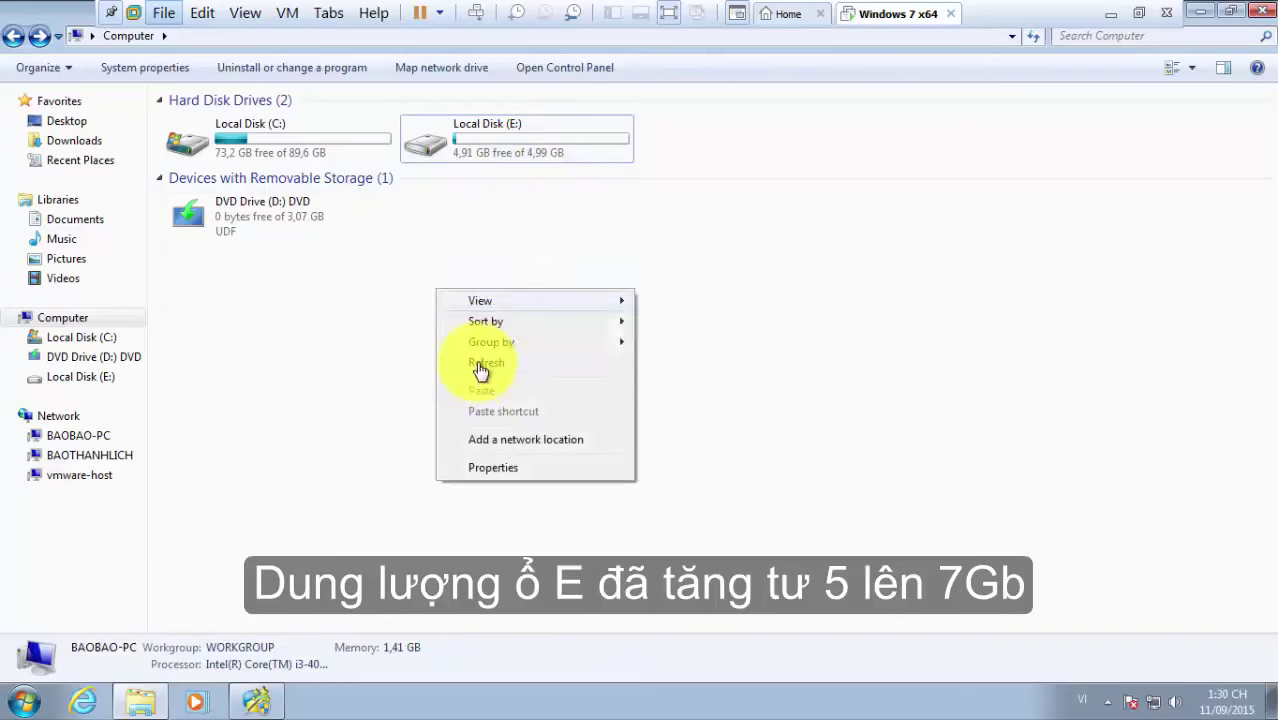
click(478, 363)
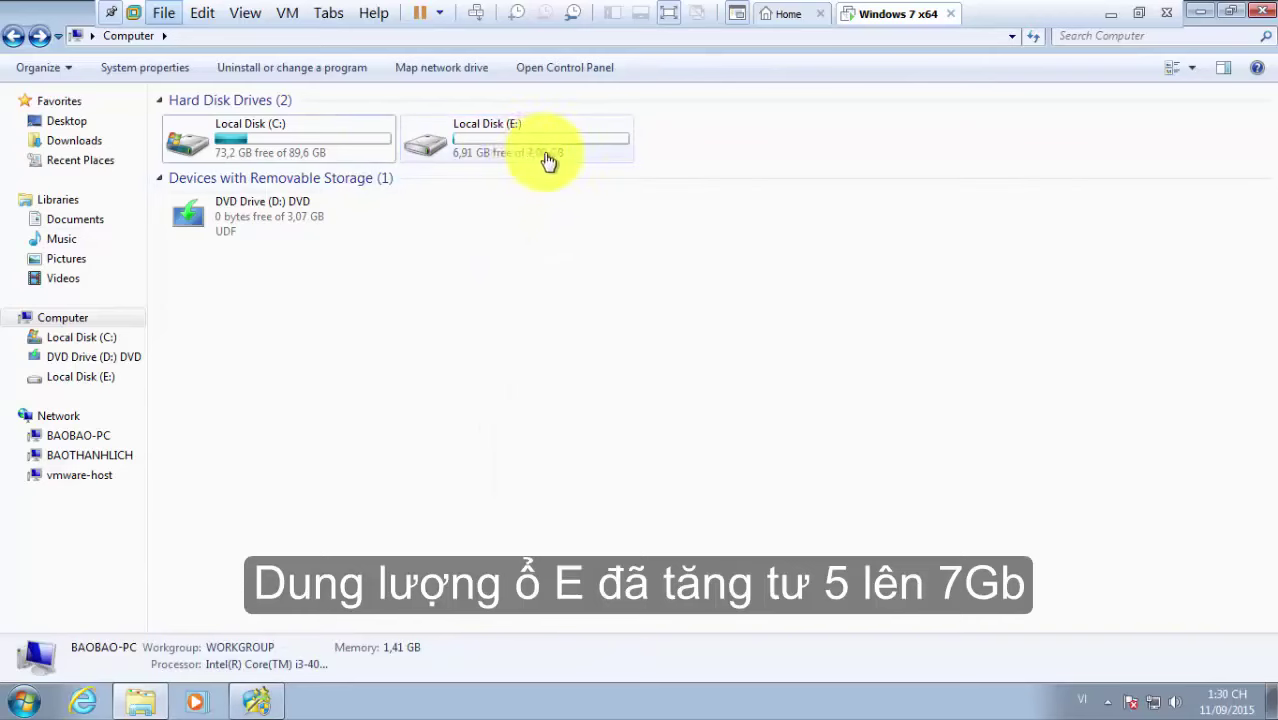
mouse_move(536, 160)
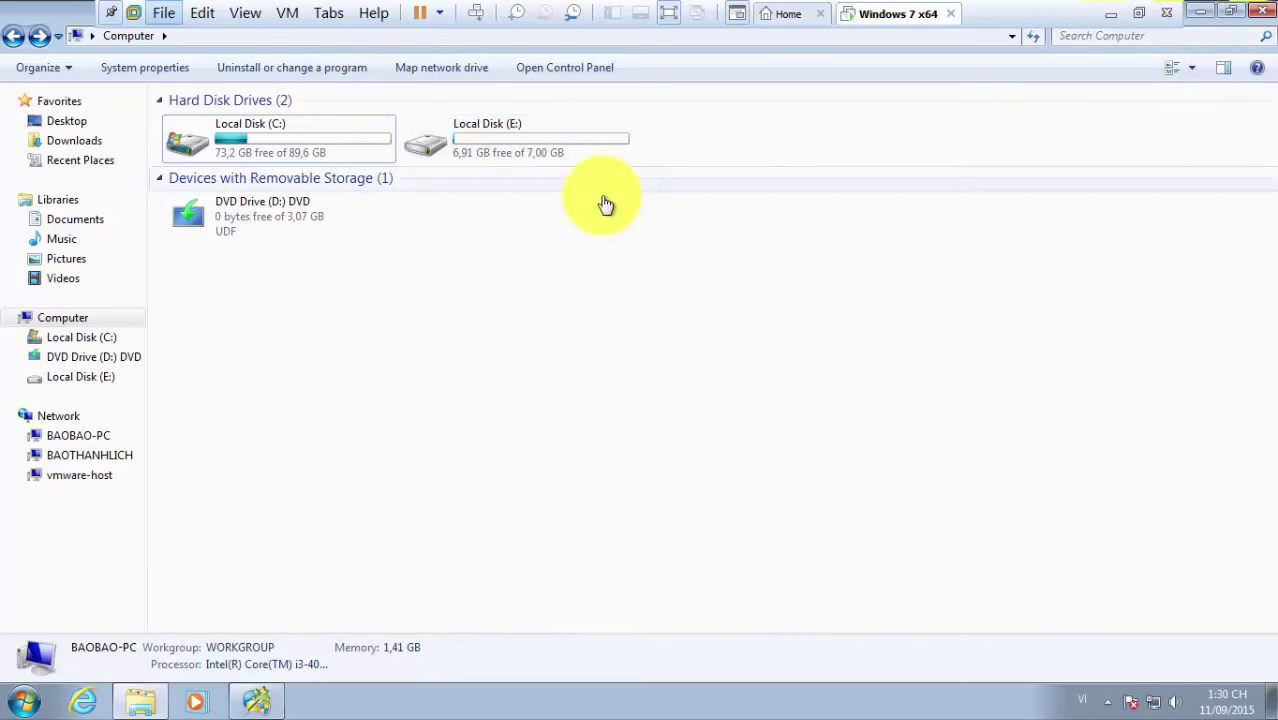
Return to Word and append "Sau khi Refesh lại thì dung lượng của E lên 7Gb." to the last list item
click(1118, 14)
text(Sa)
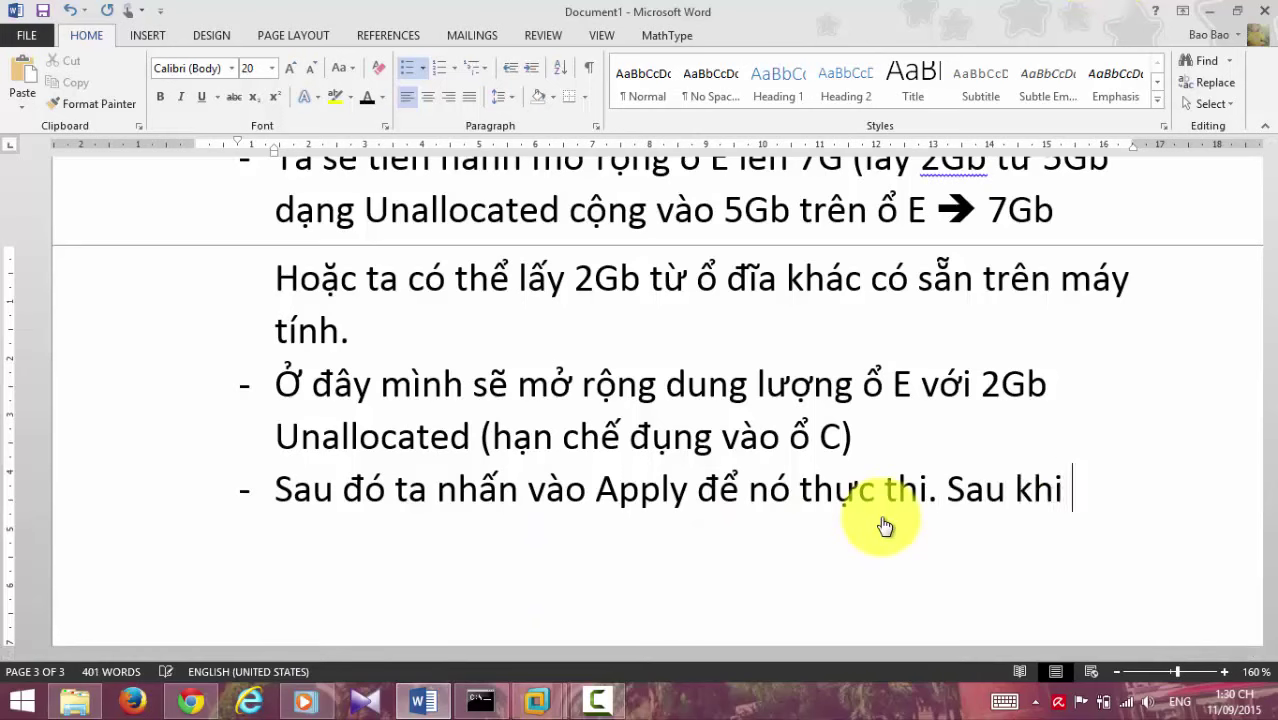
text(u khi Re)
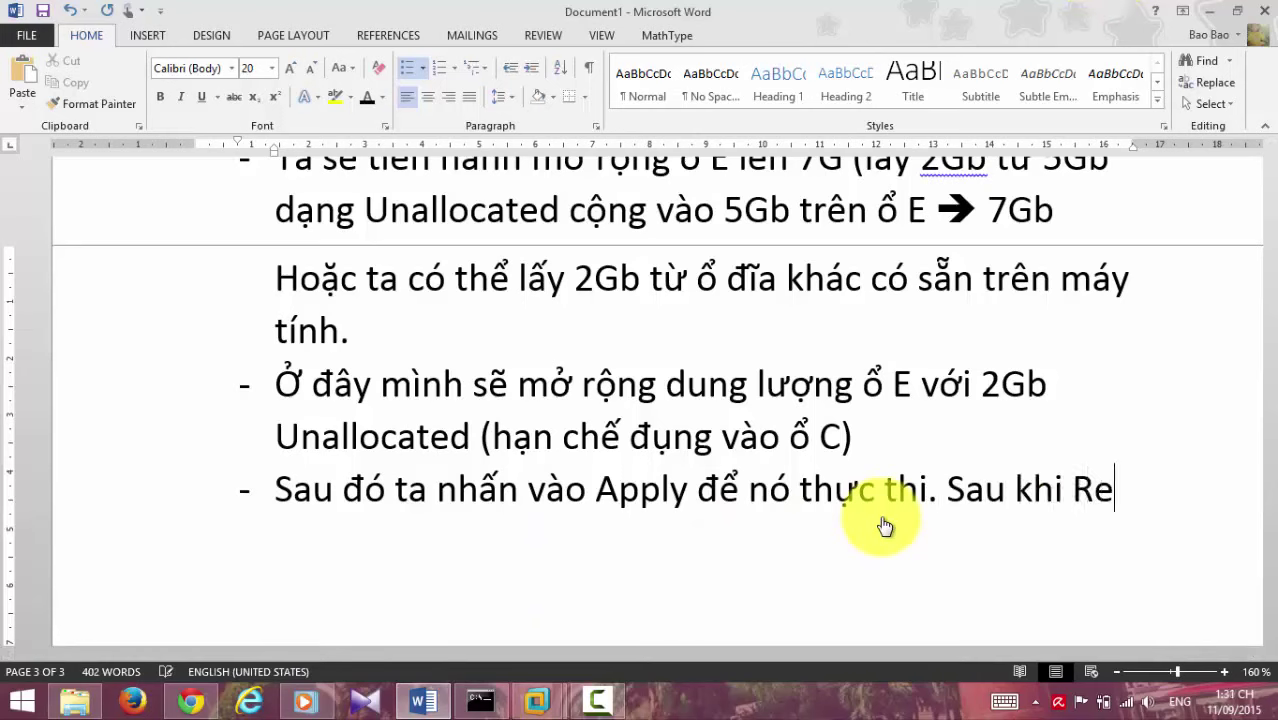
text(fe)
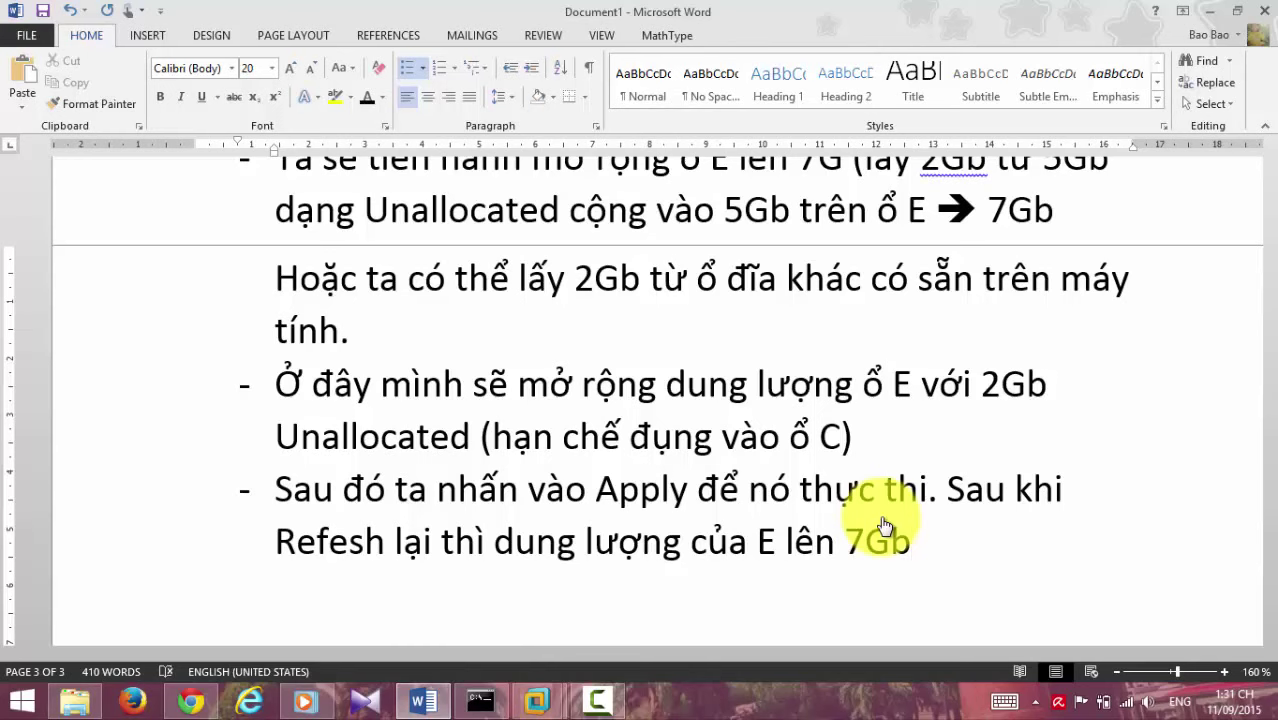
scroll(561, 541, down, 1)
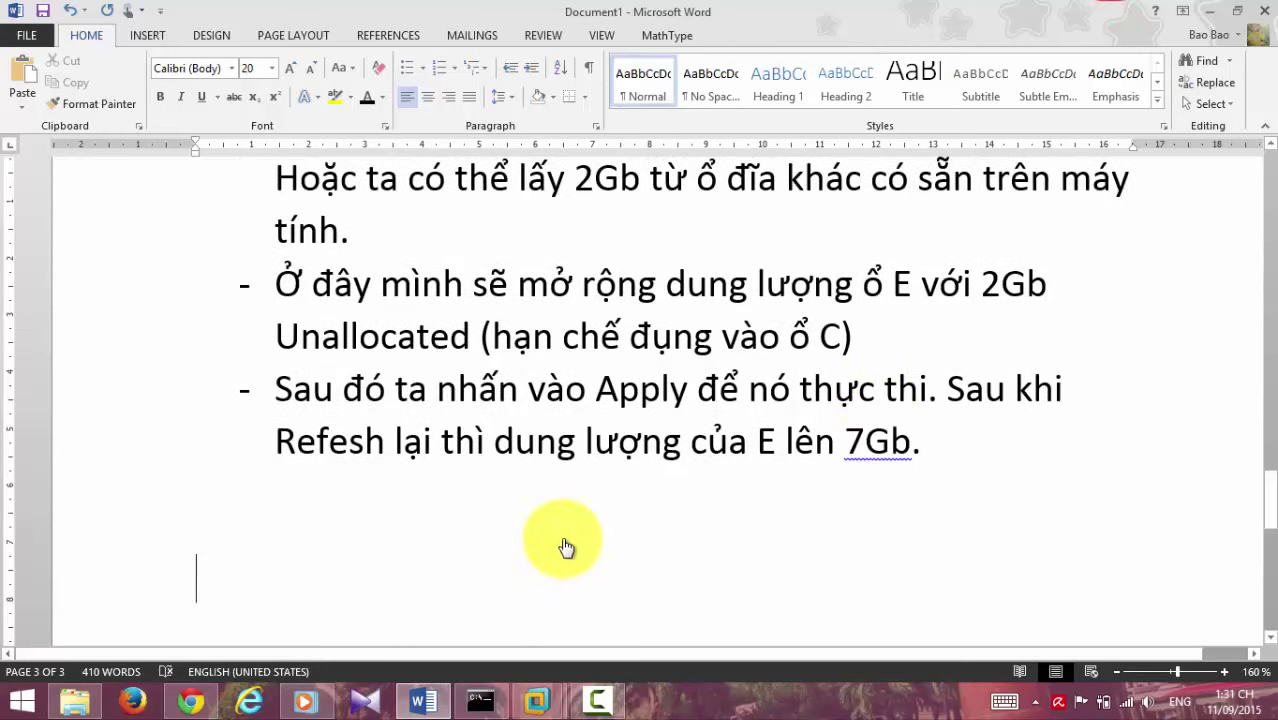
Copy the "Split Partition" entry from the function list to the document's end and continue the section numbering so it is item 3
scroll(590, 580, up, 8)
scroll(445, 442, up, 2)
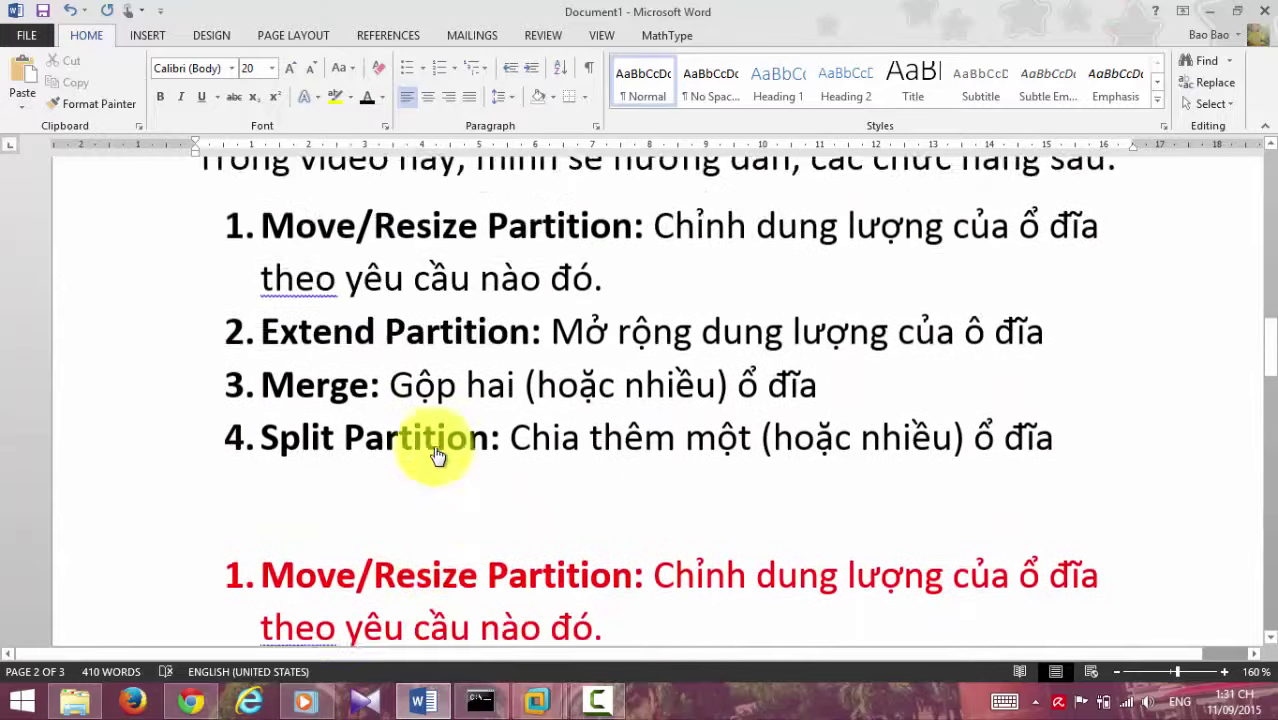
scroll(360, 471, down, 1)
drag(260, 466, 1038, 508)
key(ctrl+c)
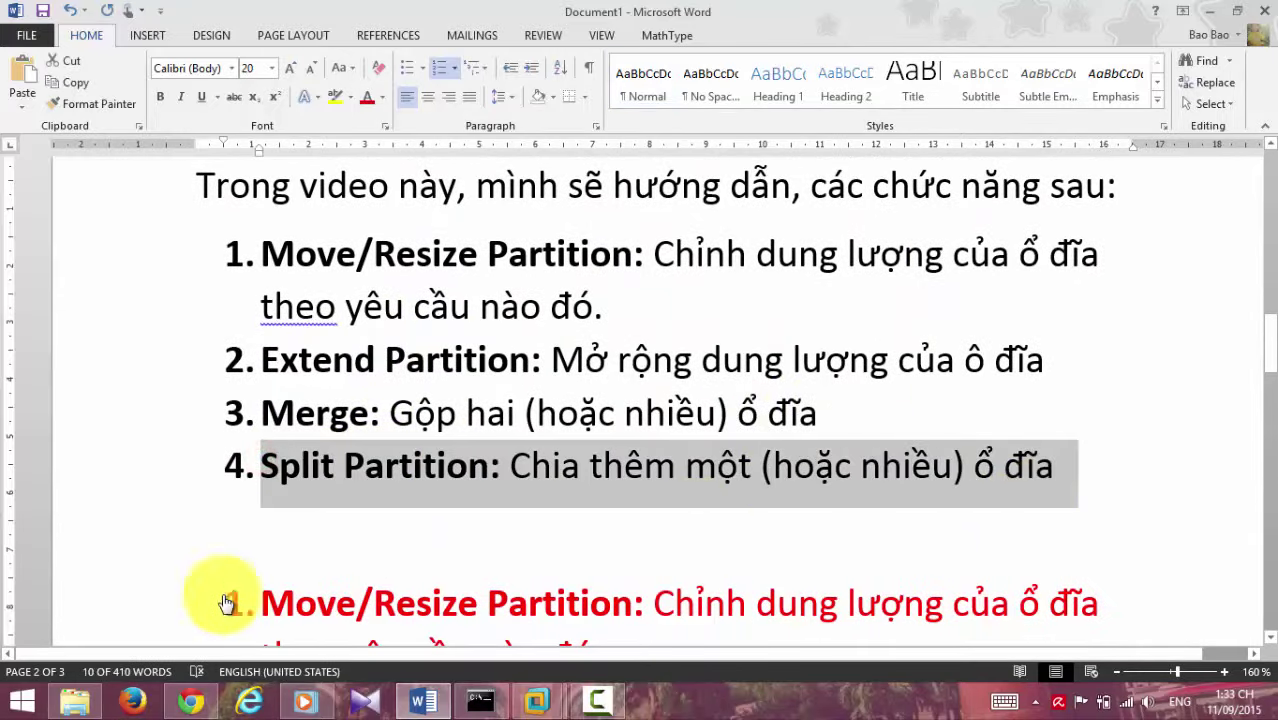
scroll(414, 500, down, 10)
click(360, 468)
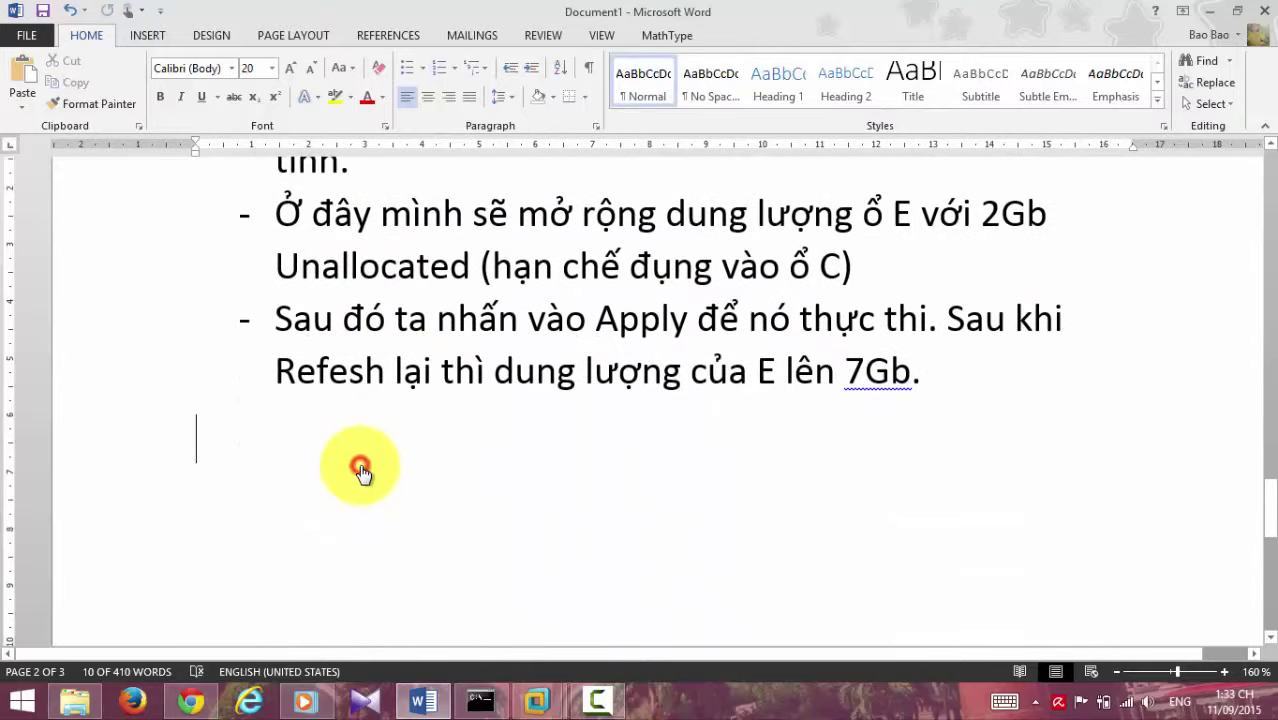
key(ctrl+v)
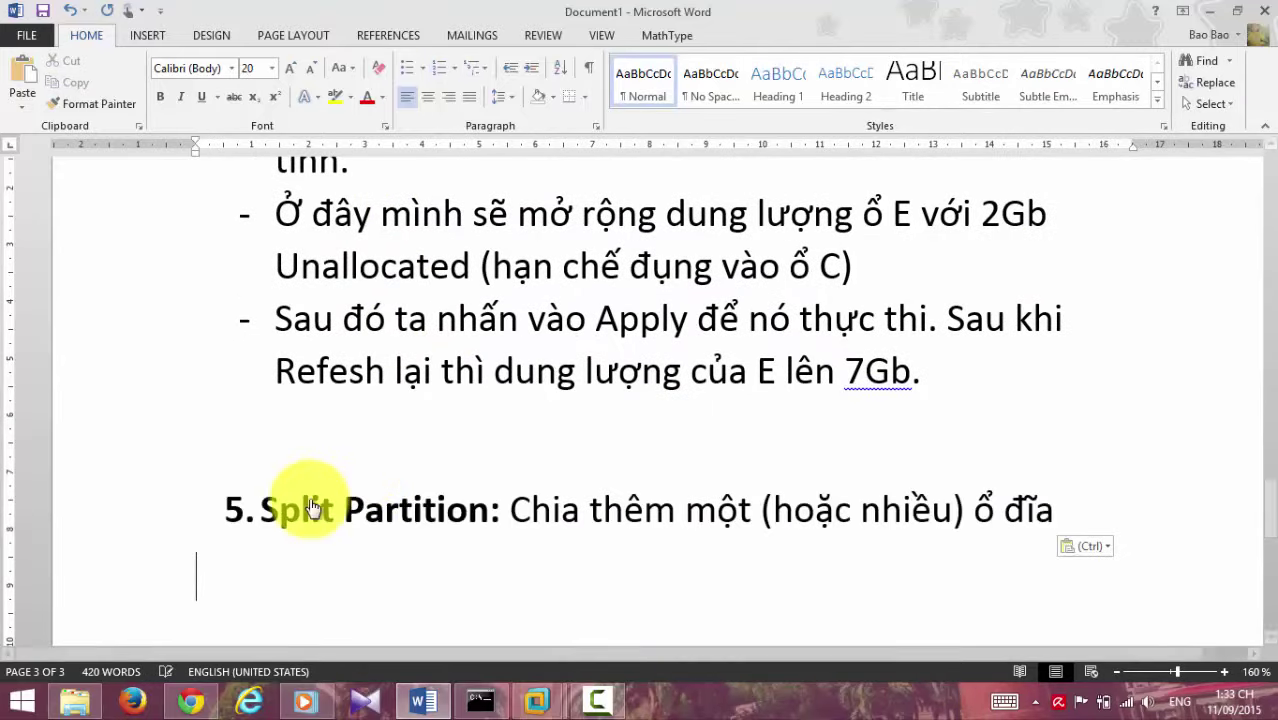
right_click(235, 503)
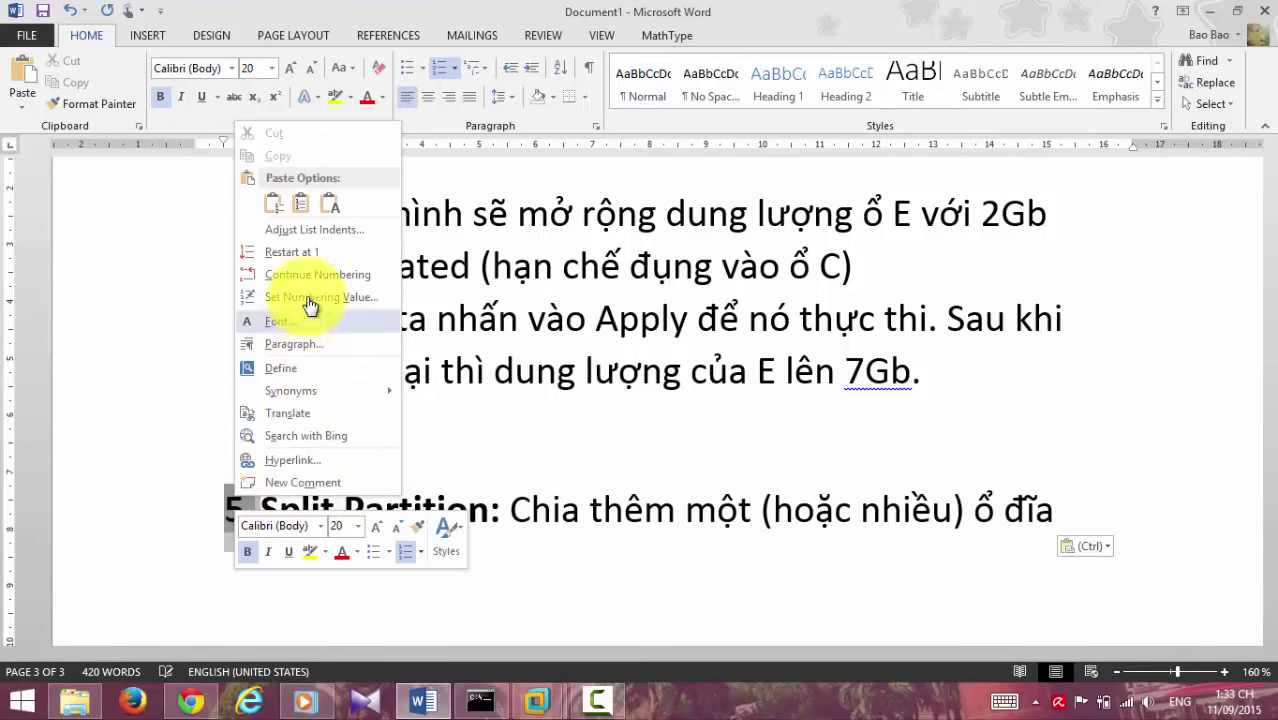
click(290, 273)
Start a non-bold dash list item below the Split Partition heading with "Mình sẽ hướng dẫn Split trước,"
click(1098, 519)
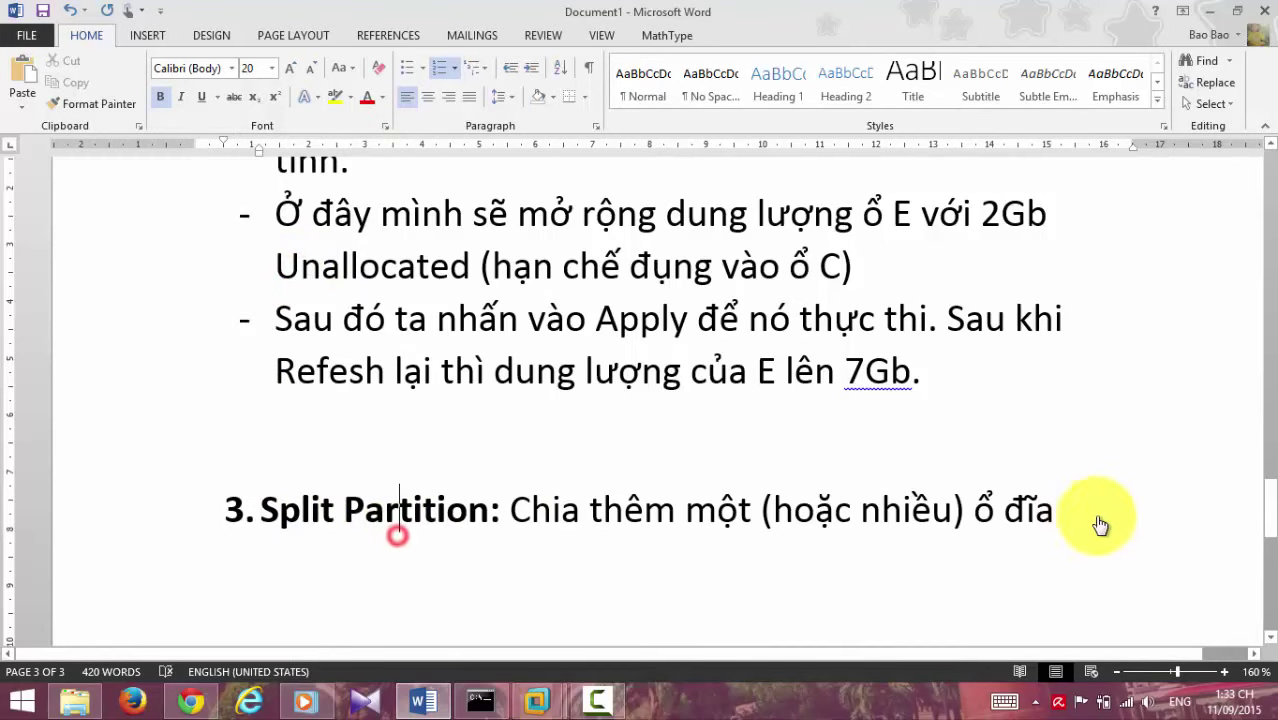
key(Return)
key(Return)
text(- Mình)
double_click(285, 562)
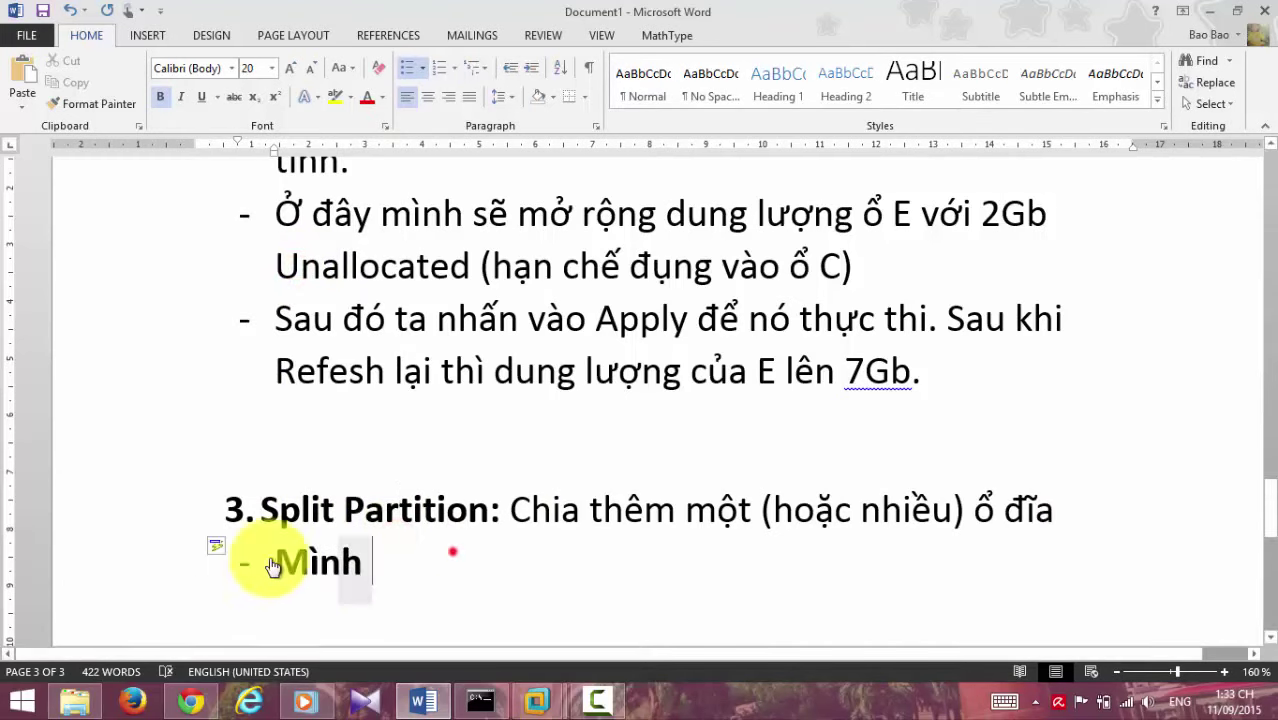
key(ctrl+b)
key(End)
text(sẽ hướng dẫn )
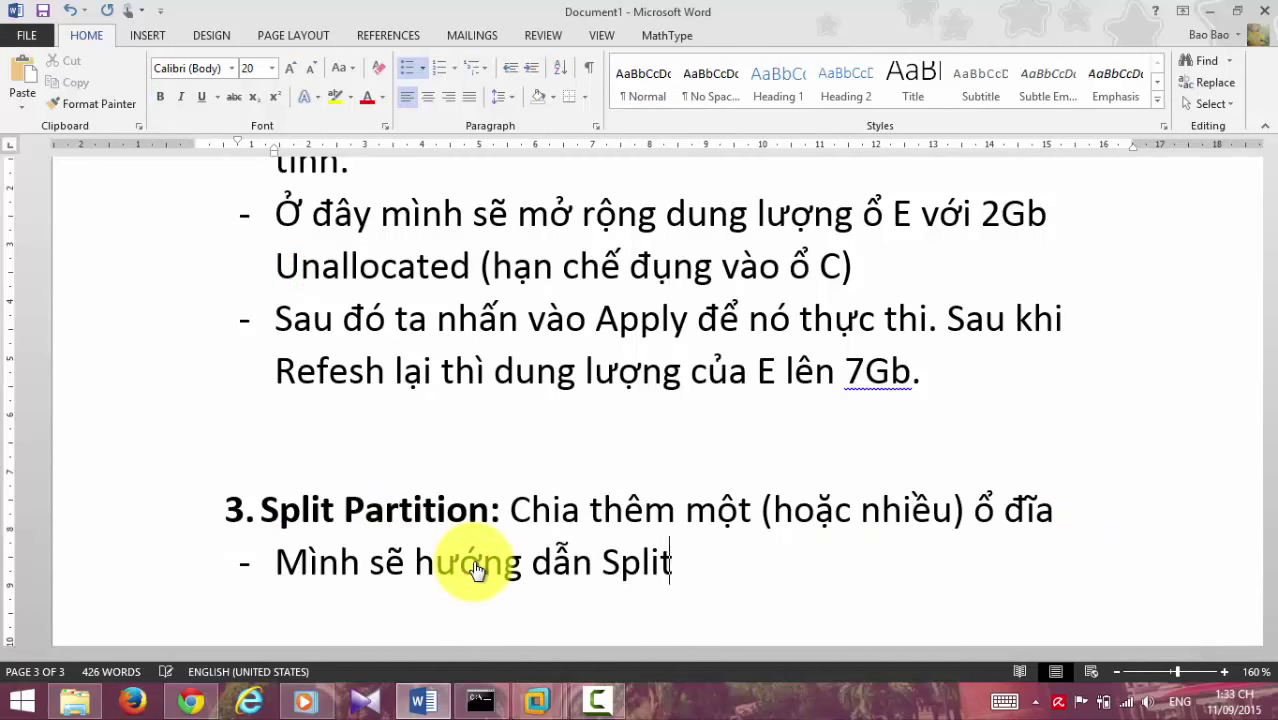
text(Split trước,)
Continue the list item with "mình sẽ tiến hành chia ổ C ra thêm 2 ổ đĩa nữa với dung lượng là 10Gb và 5Gb"
scroll(500, 600, down, 3)
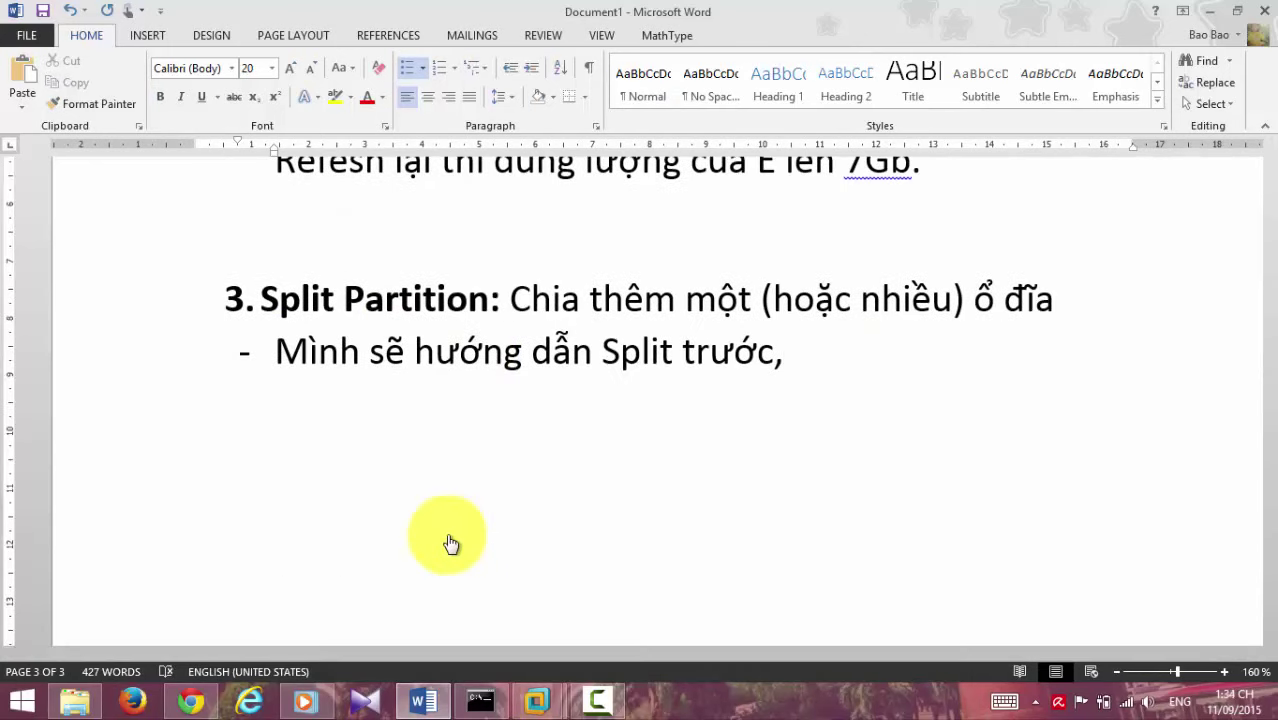
text(mình sẽ tiến hành chia ổ C ra thêm 2 ổ đĩa nữa với dung lượng là 10G)
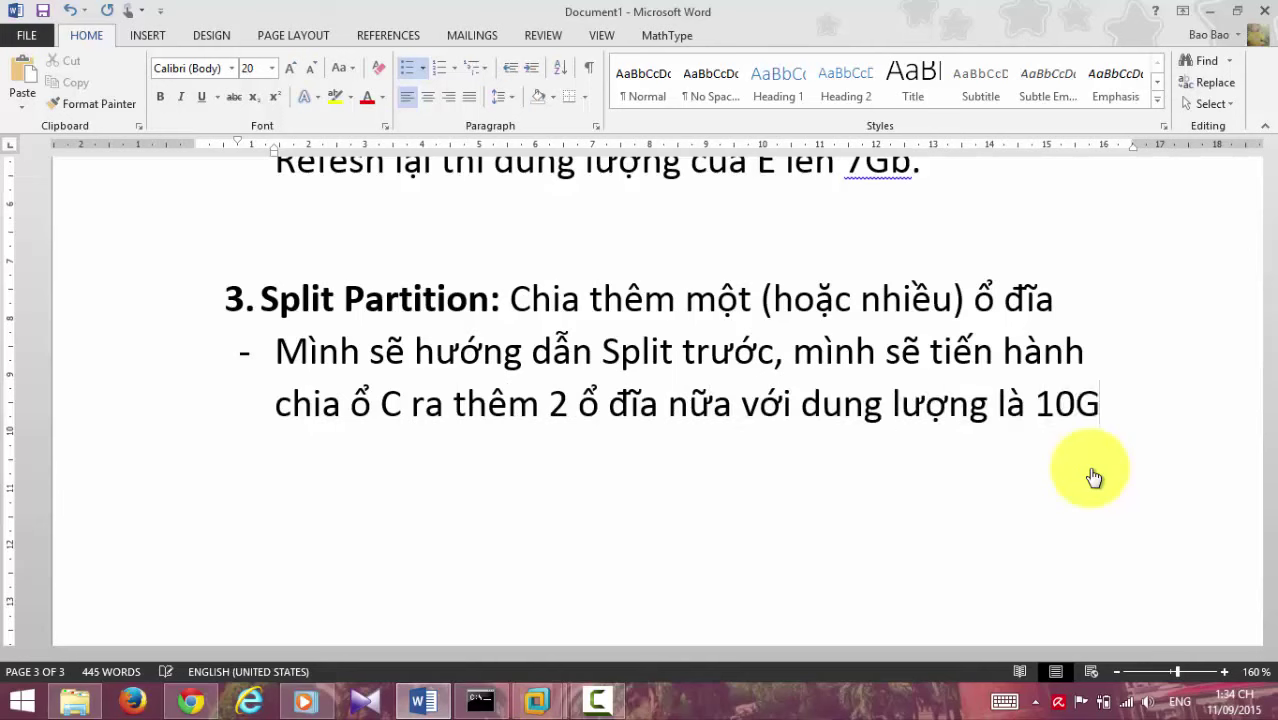
text(b)
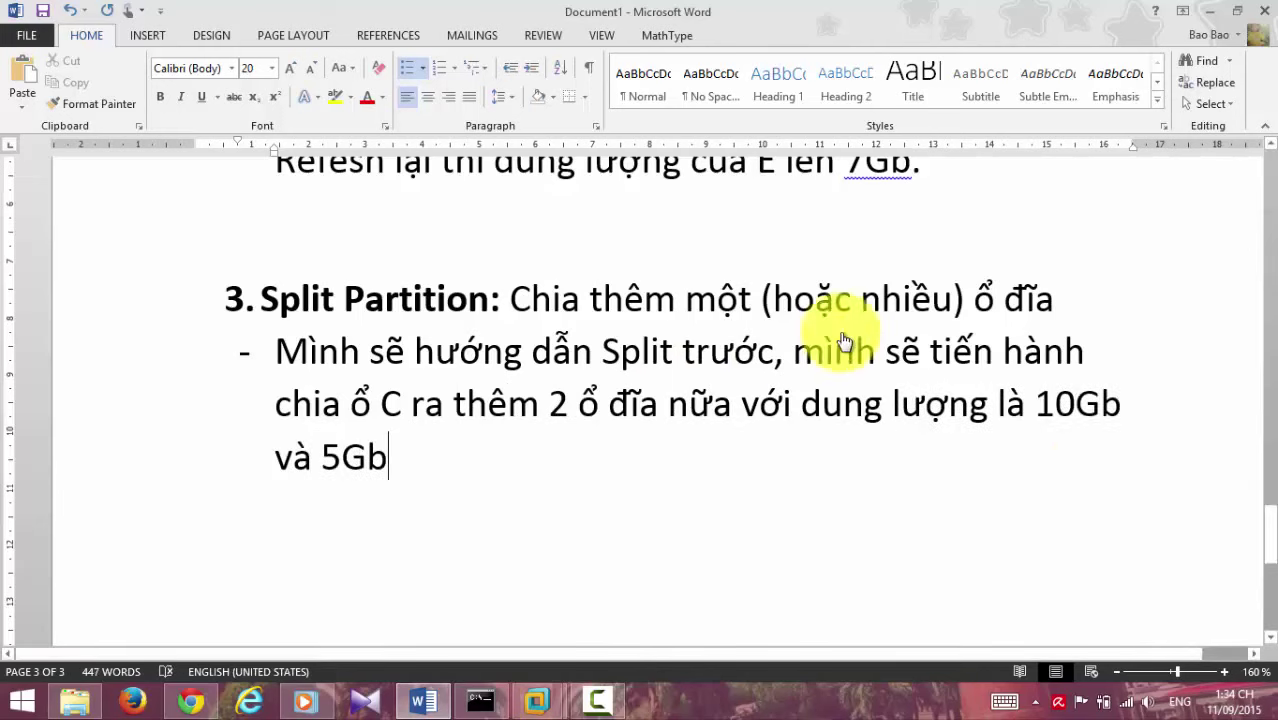
click(521, 465)
scroll(522, 479, down, 1)
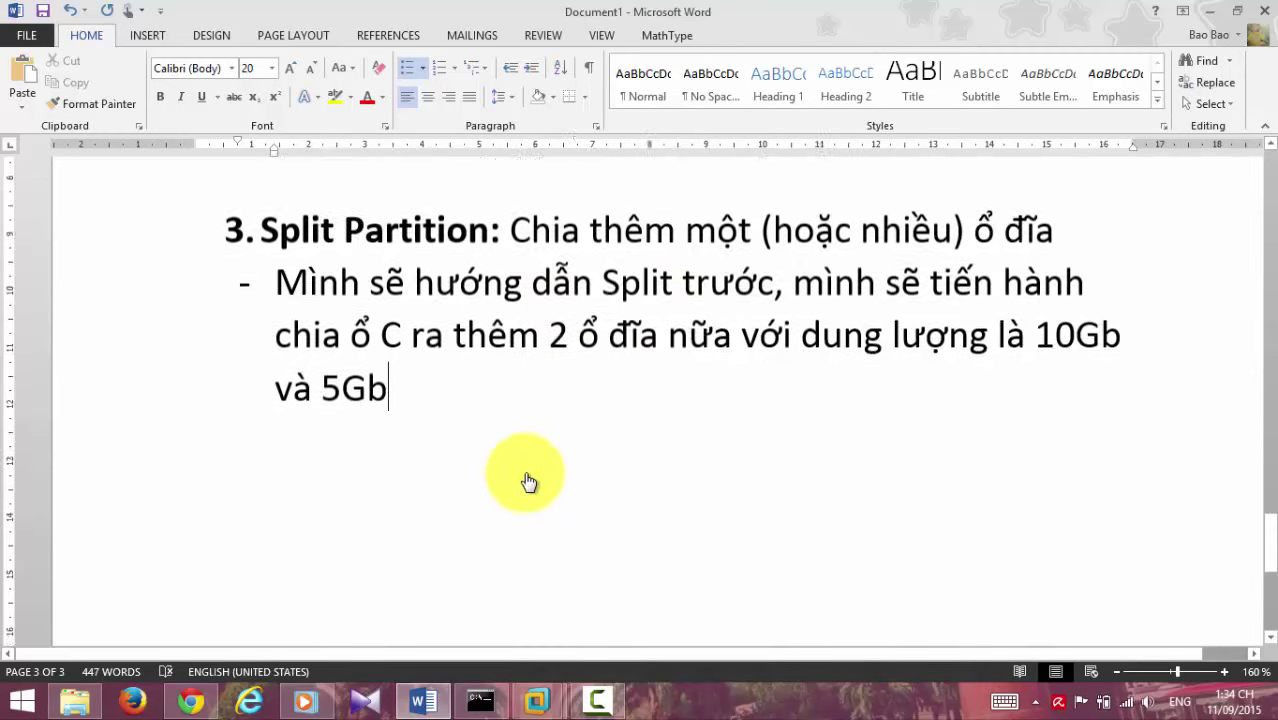
scroll(533, 471, up, 1)
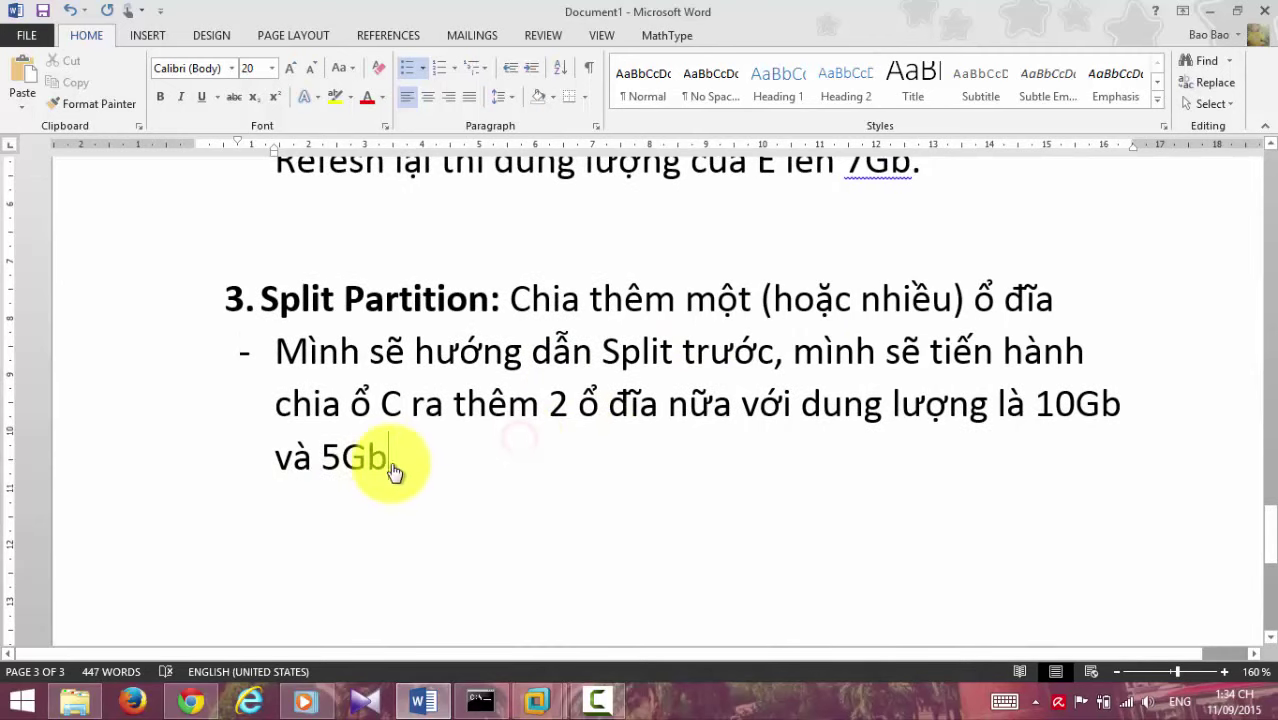
Switch to the virtual machine and open Split Partition for drive C, moving the dialog clear of the disk map
mouse_move(558, 710)
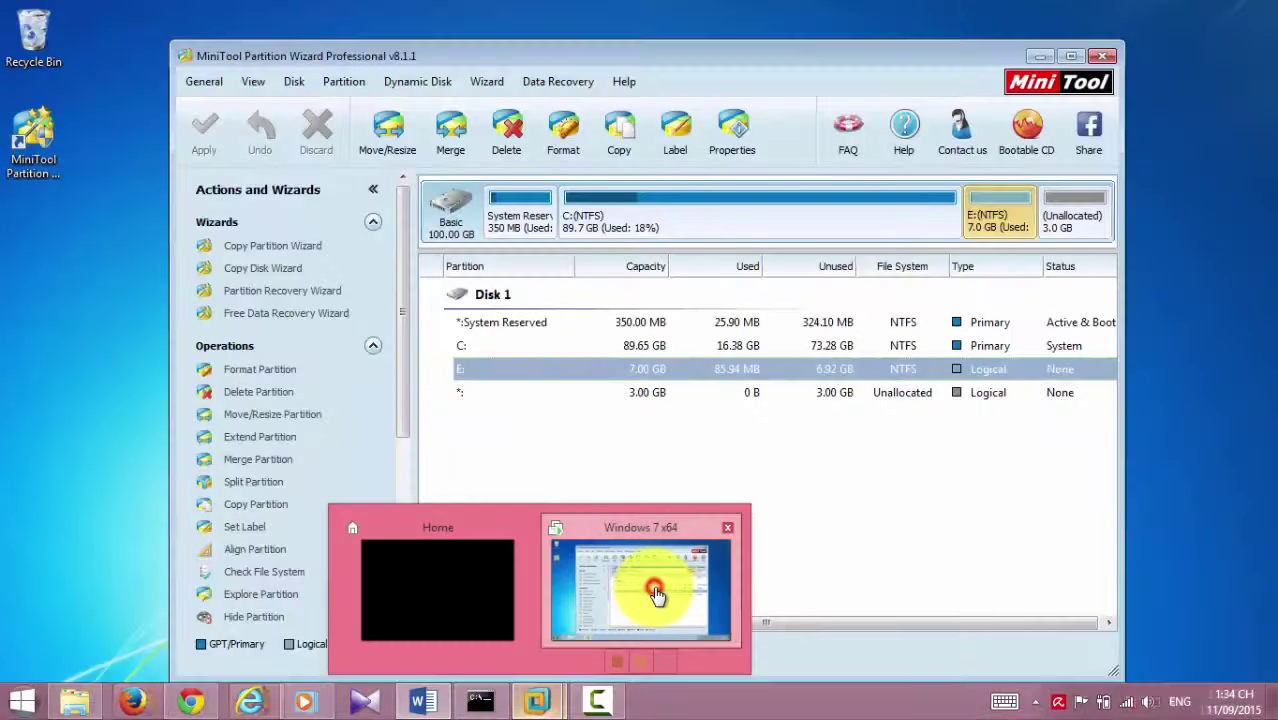
click(660, 578)
click(639, 420)
click(540, 345)
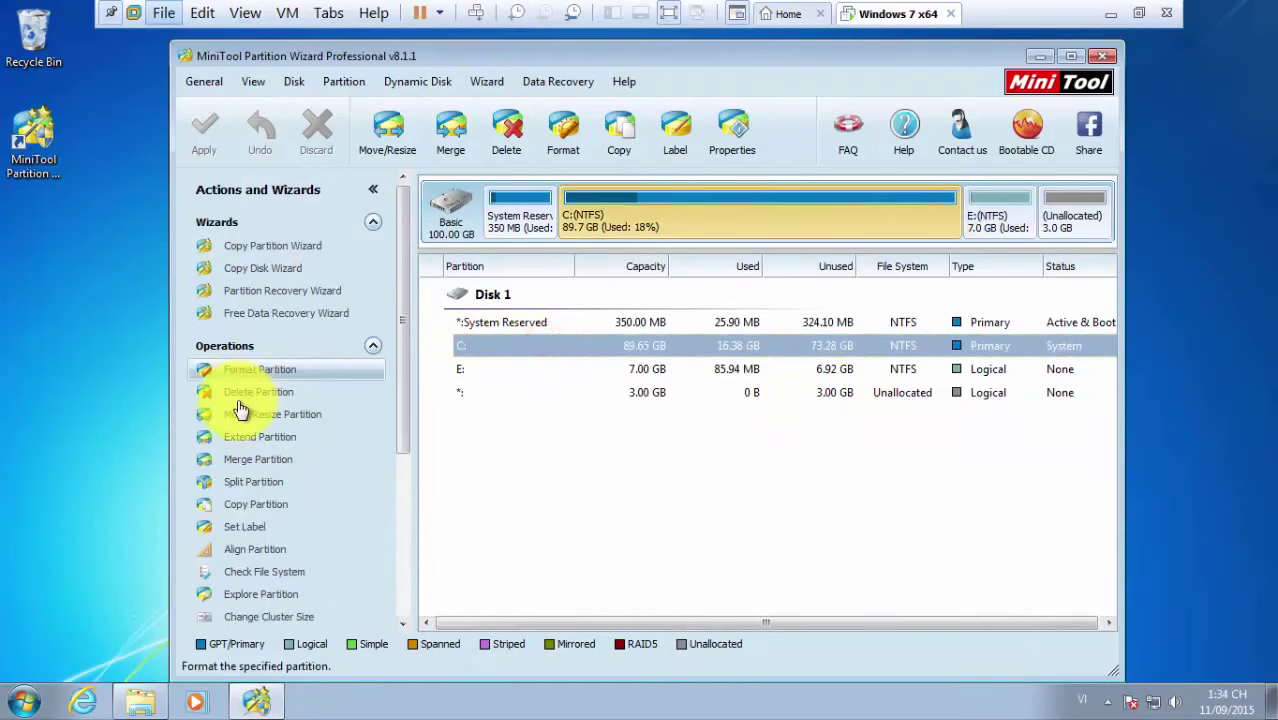
click(247, 484)
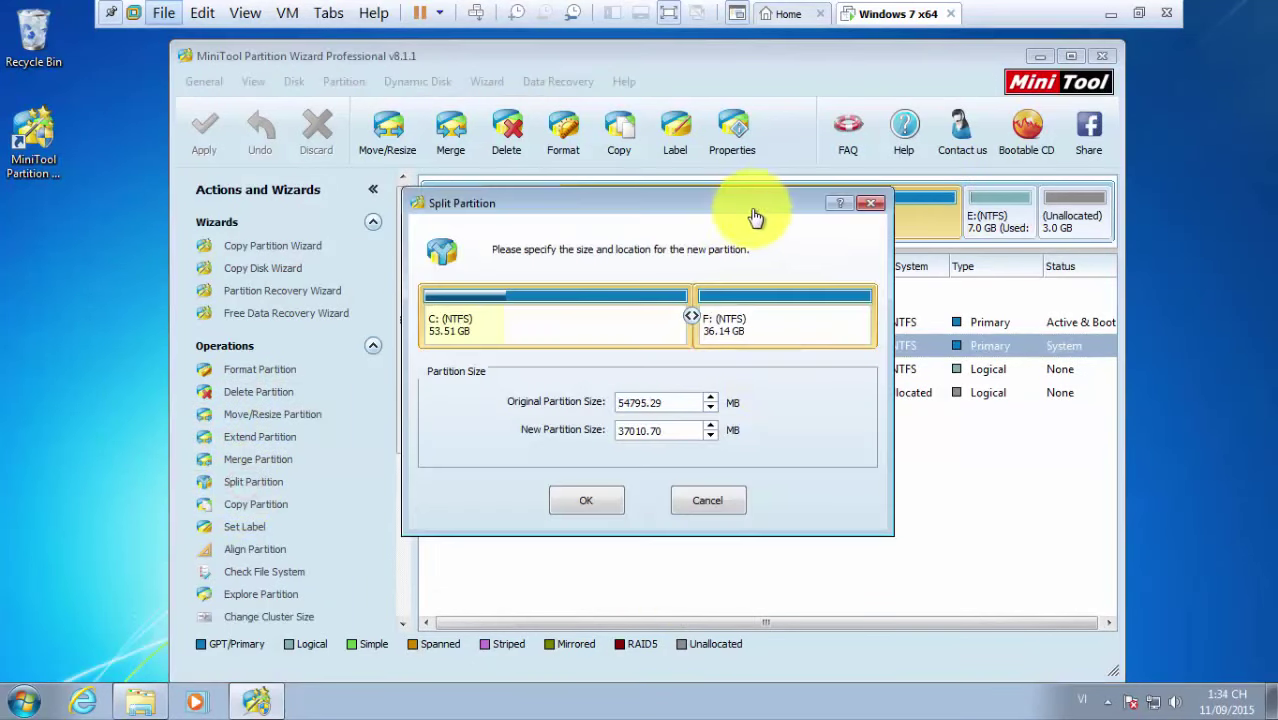
drag(756, 206, 695, 268)
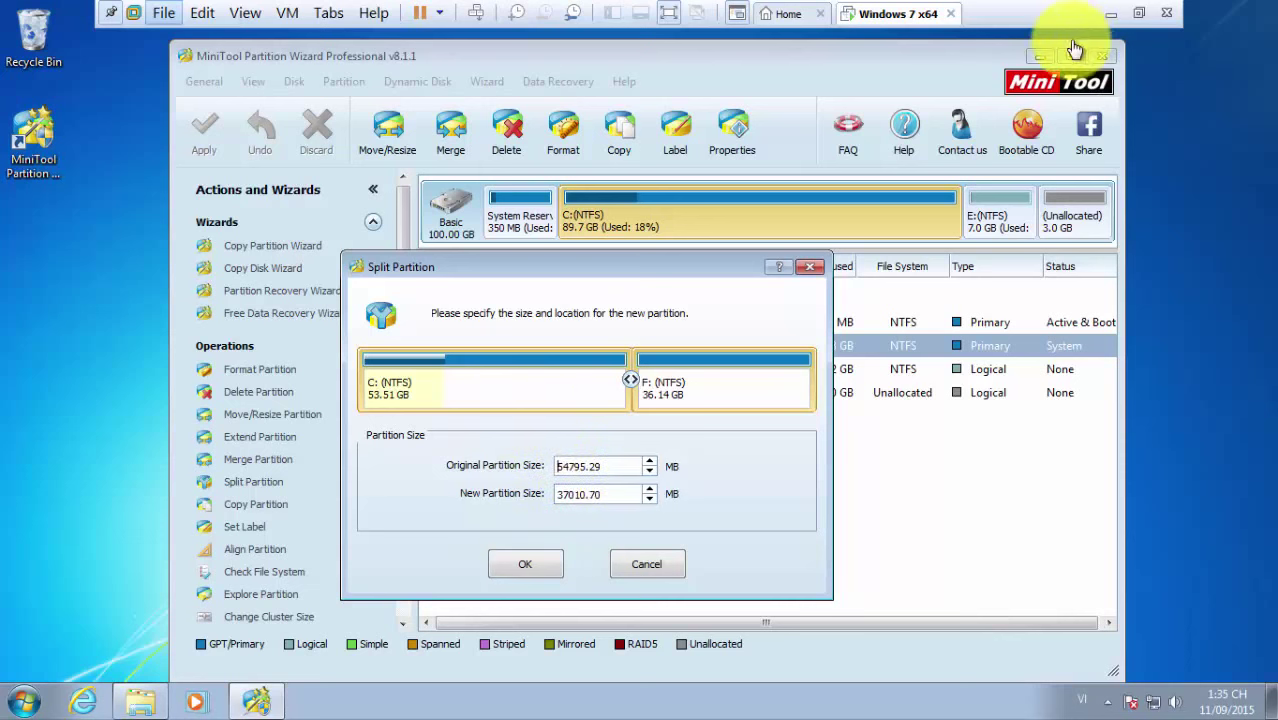
Return to Word and add the list item "Original là ổ đĩa C. New là ổ đĩa mới." below the split description
click(1122, 14)
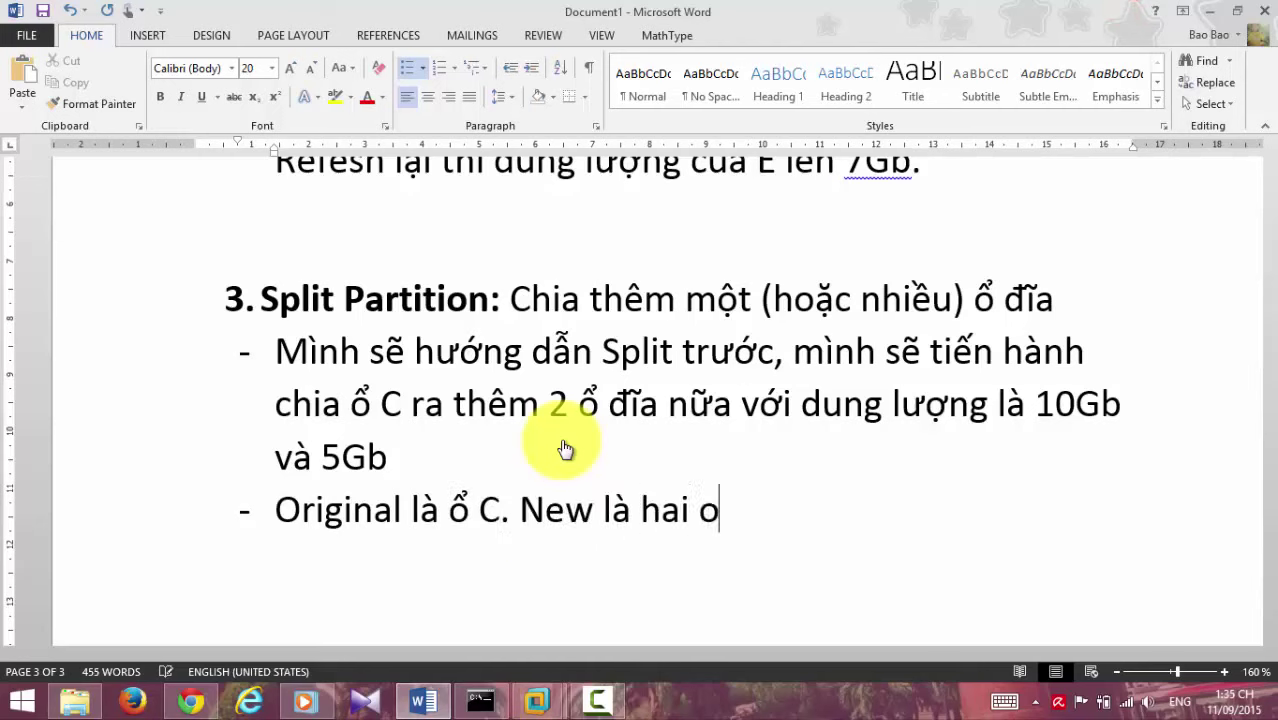
click(478, 510)
text(đĩa)
click(727, 512)
text(đĩa)
Append the size conversion "10Gb = 10*1024Mb" to the end of the last list item
click(889, 505)
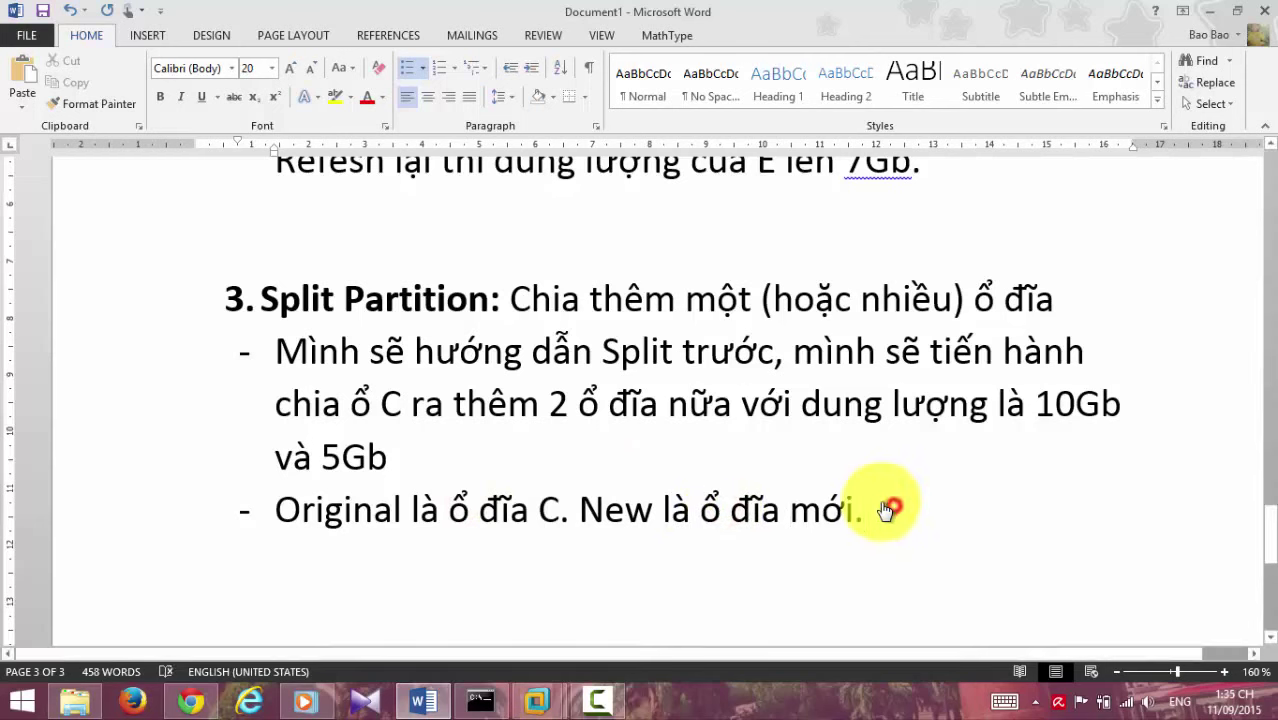
text(10Gb)
text( = 10*102)
key(BackSpace)
text(1024)
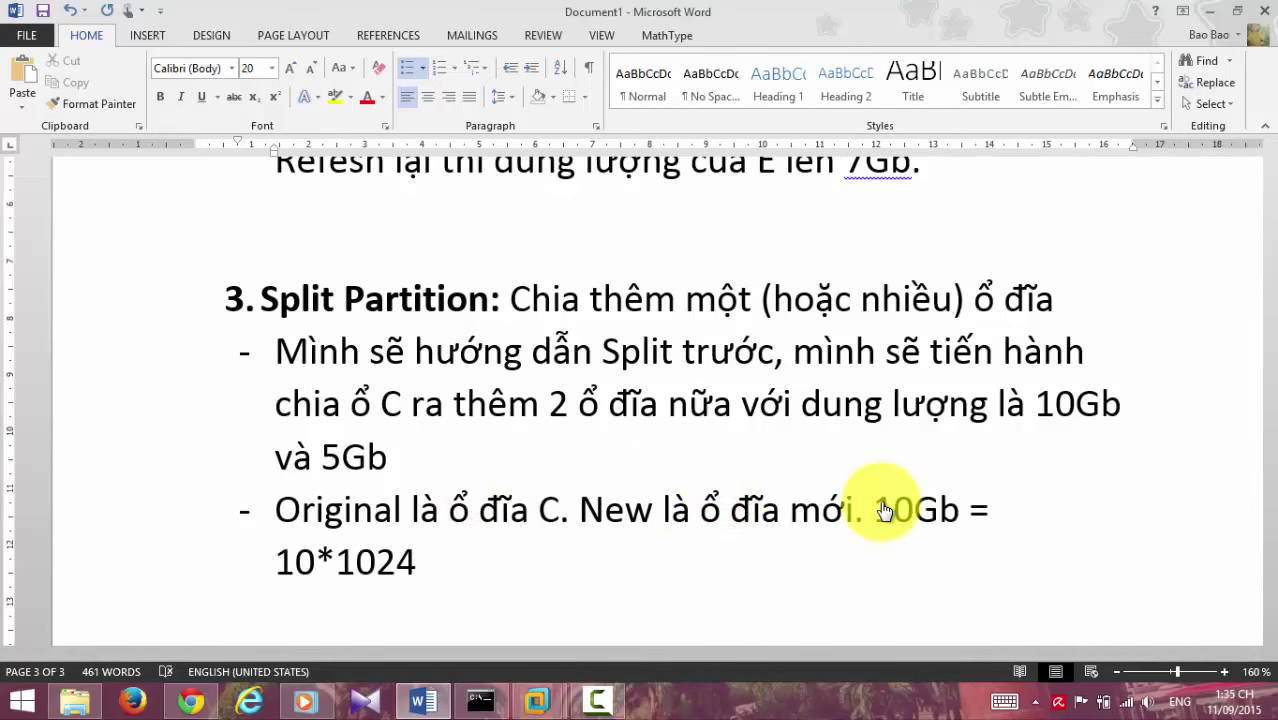
click(733, 561)
text(Mb)
Switch to the virtual machine and highlight the new partition size in the Split Partition dialog
mouse_move(535, 692)
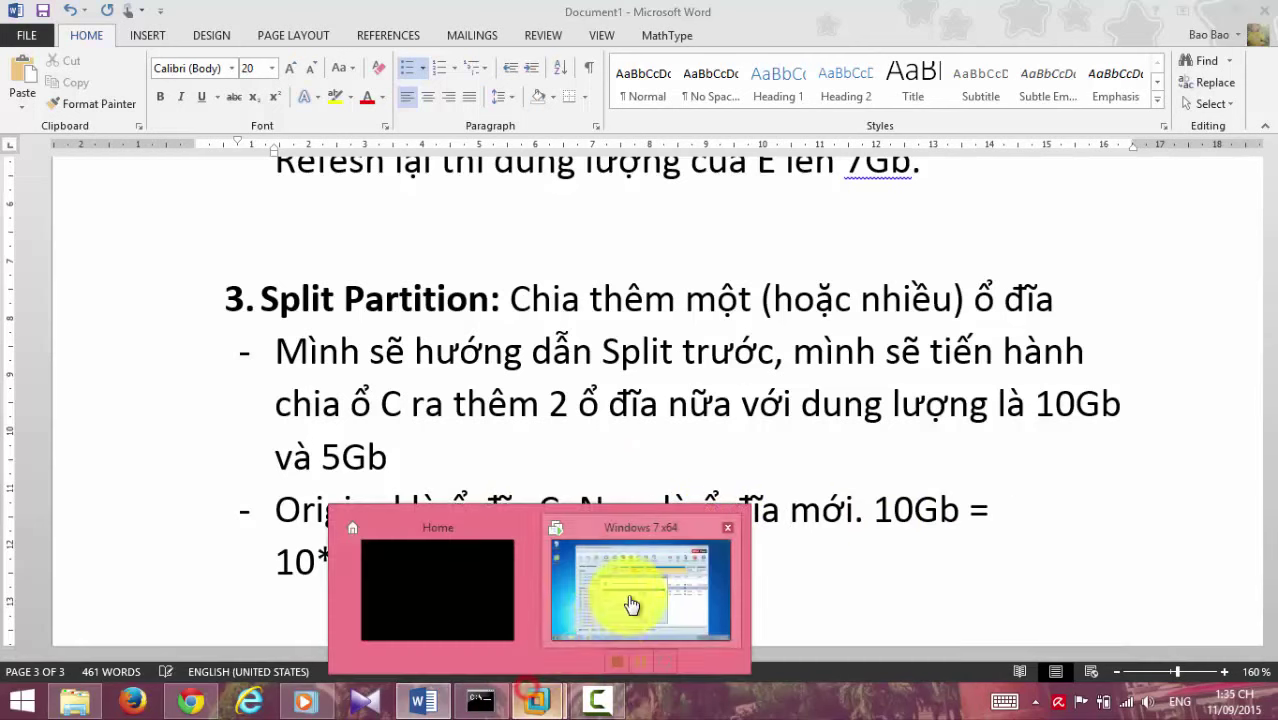
click(628, 528)
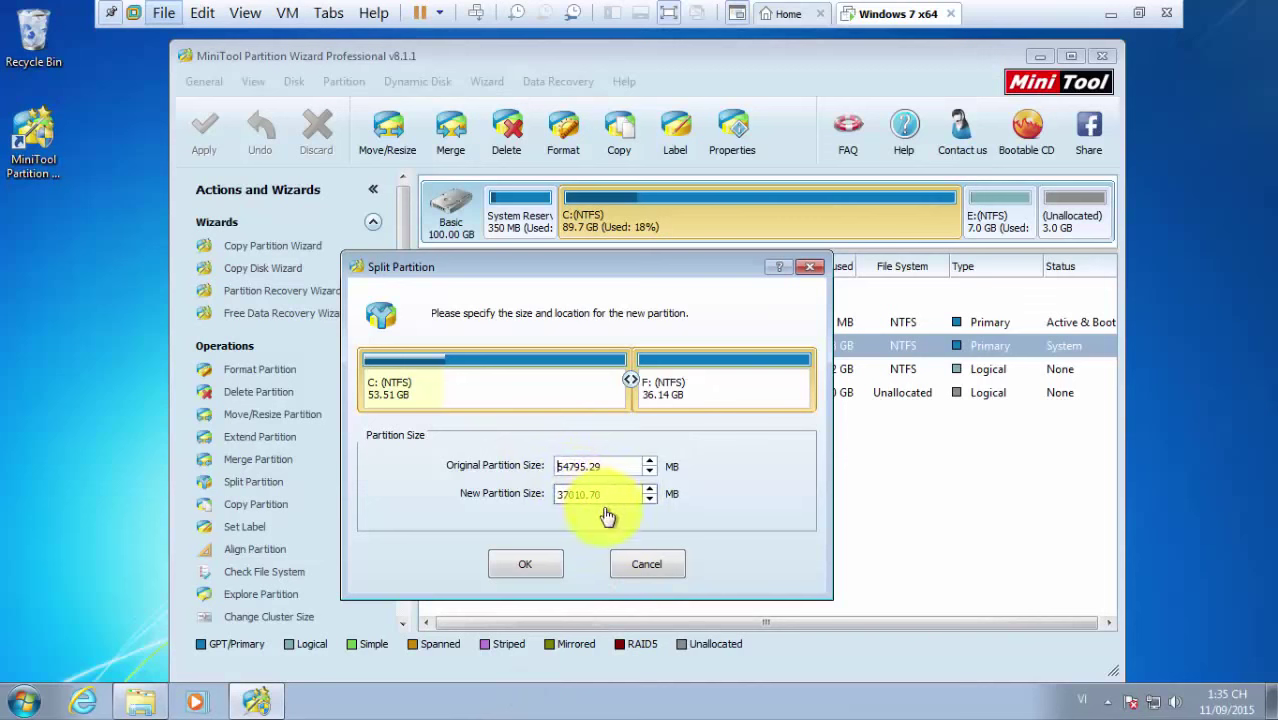
drag(607, 508, 491, 508)
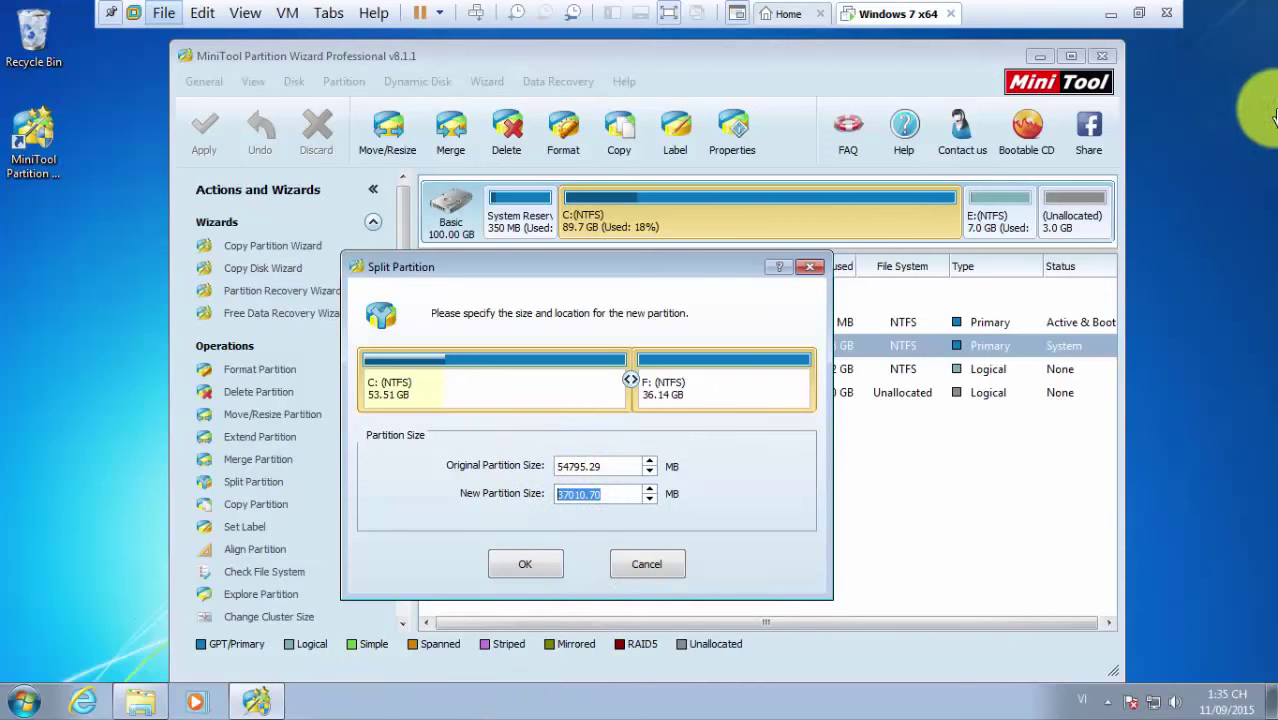
Return to Word and append ". Ta đánh 10240 vào ô New..." to the last list item
click(1110, 13)
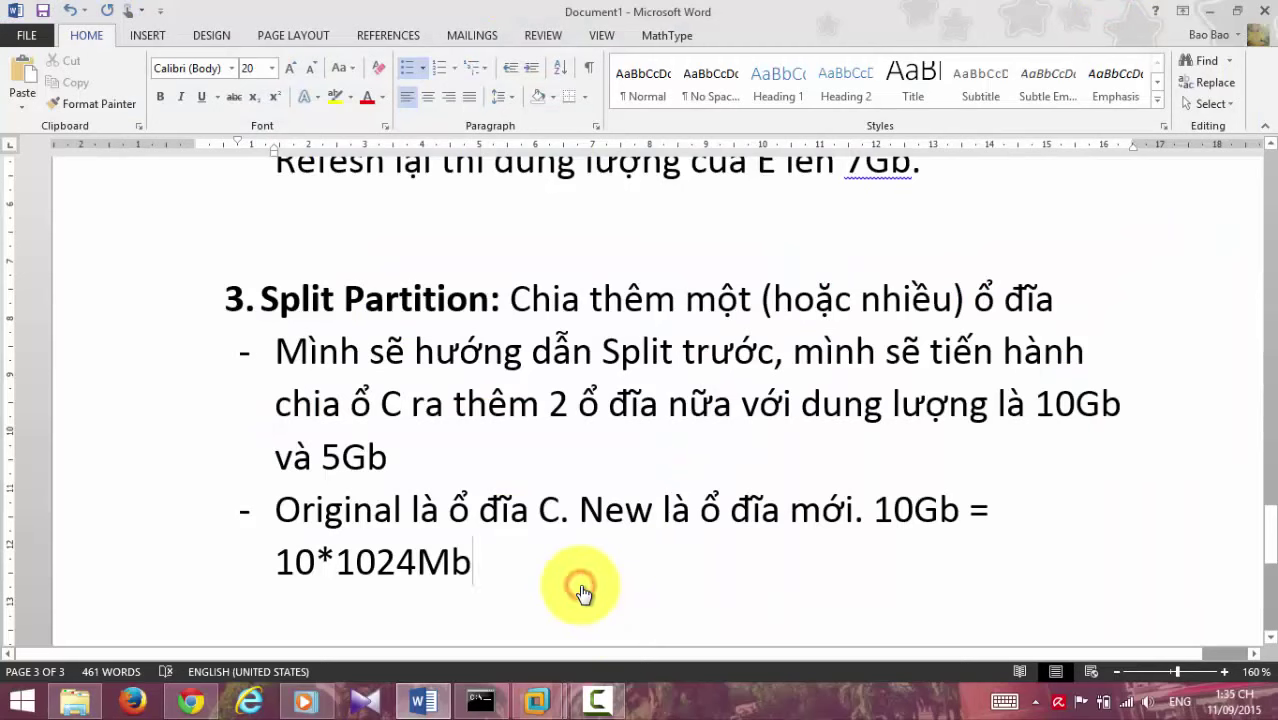
text(. Ta đánh 10240 vào)
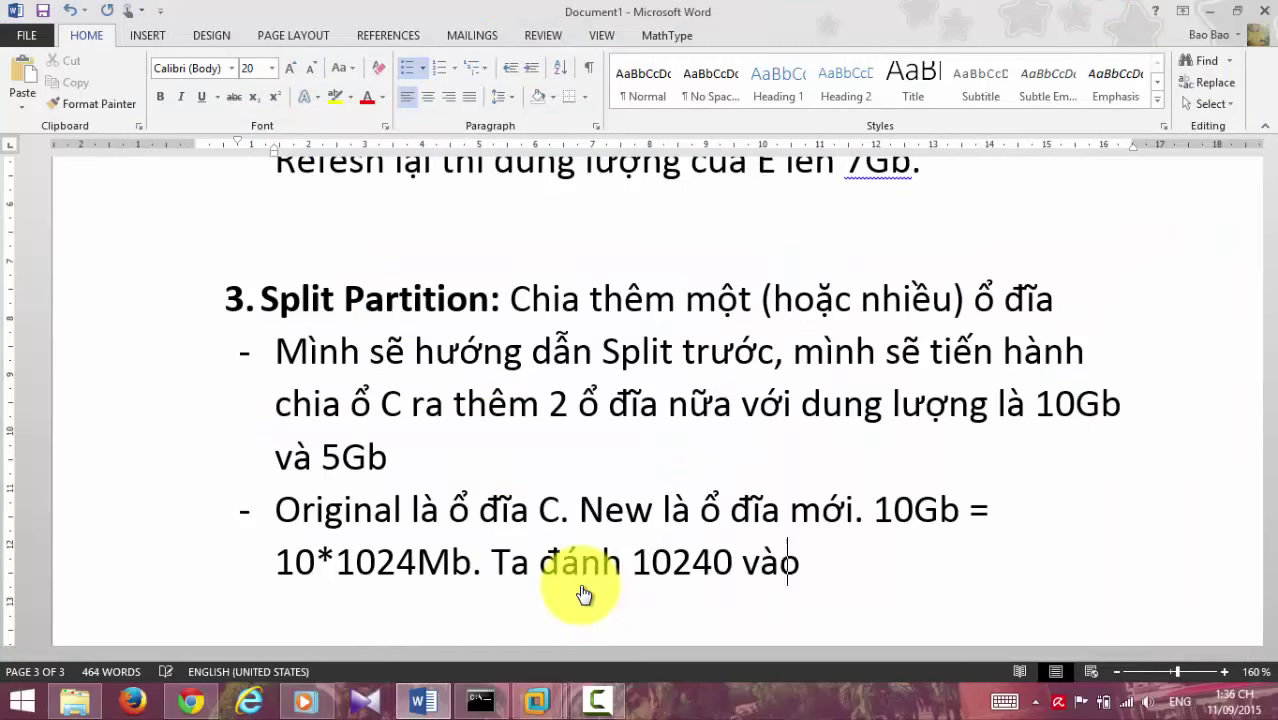
text( ô New...)
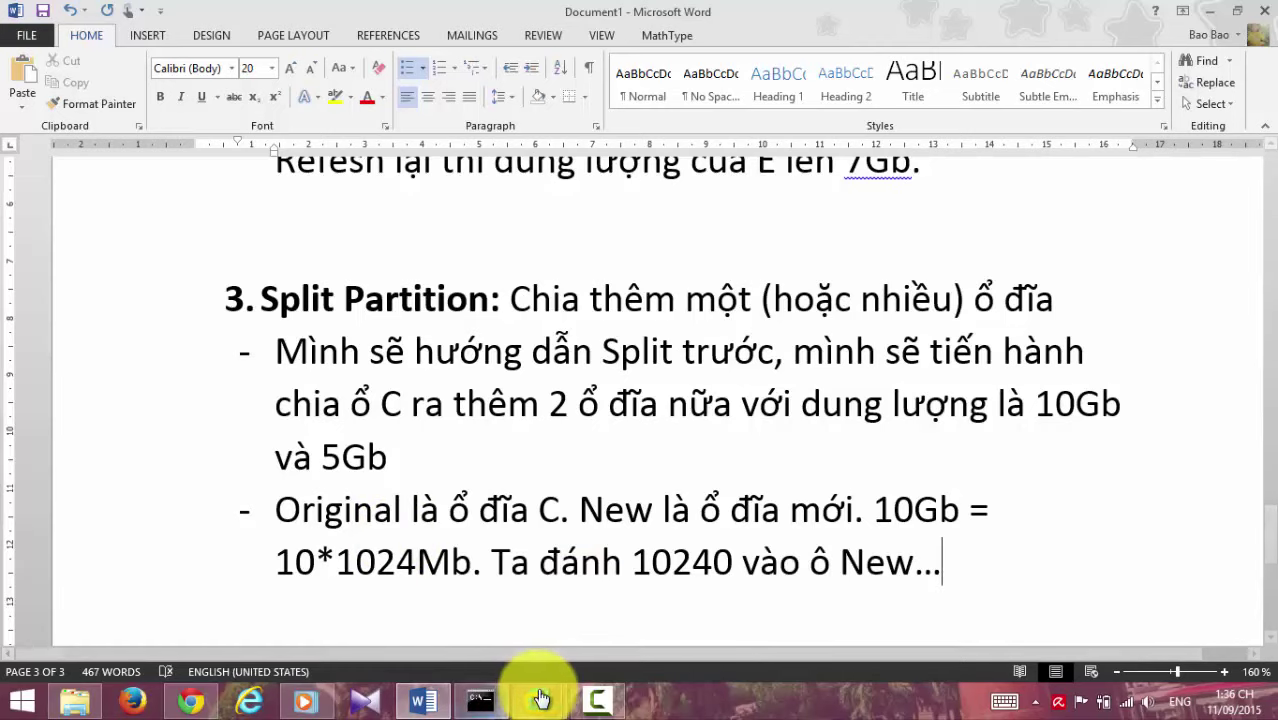
Switch to the virtual machine, set the new partition size to 10240 MB, and accept the split of drive C
mouse_move(537, 700)
click(618, 570)
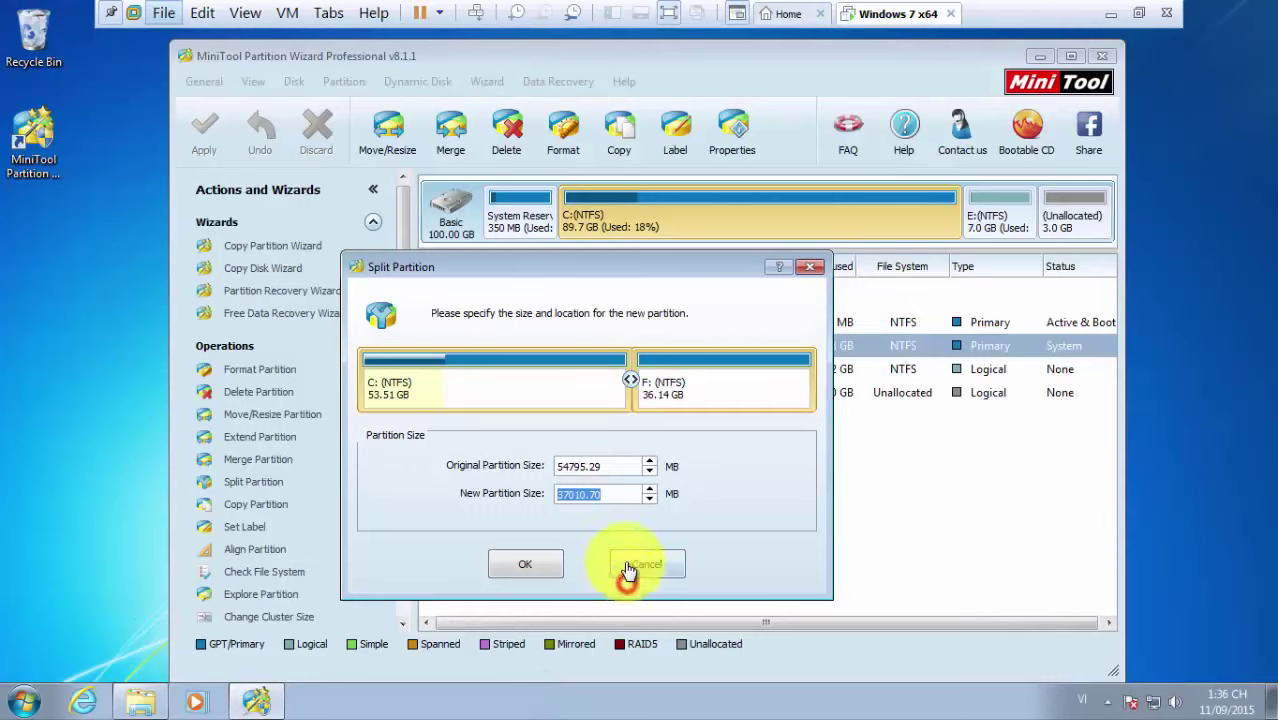
click(598, 496)
text(10)
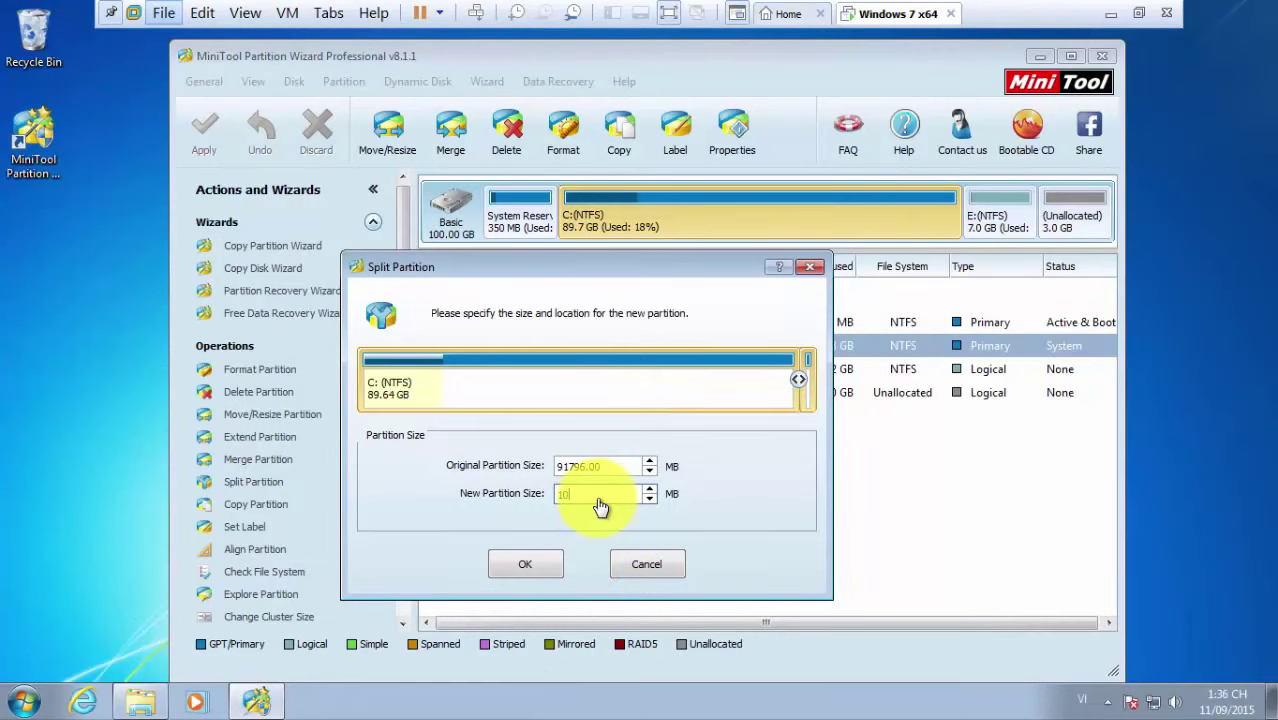
text(240)
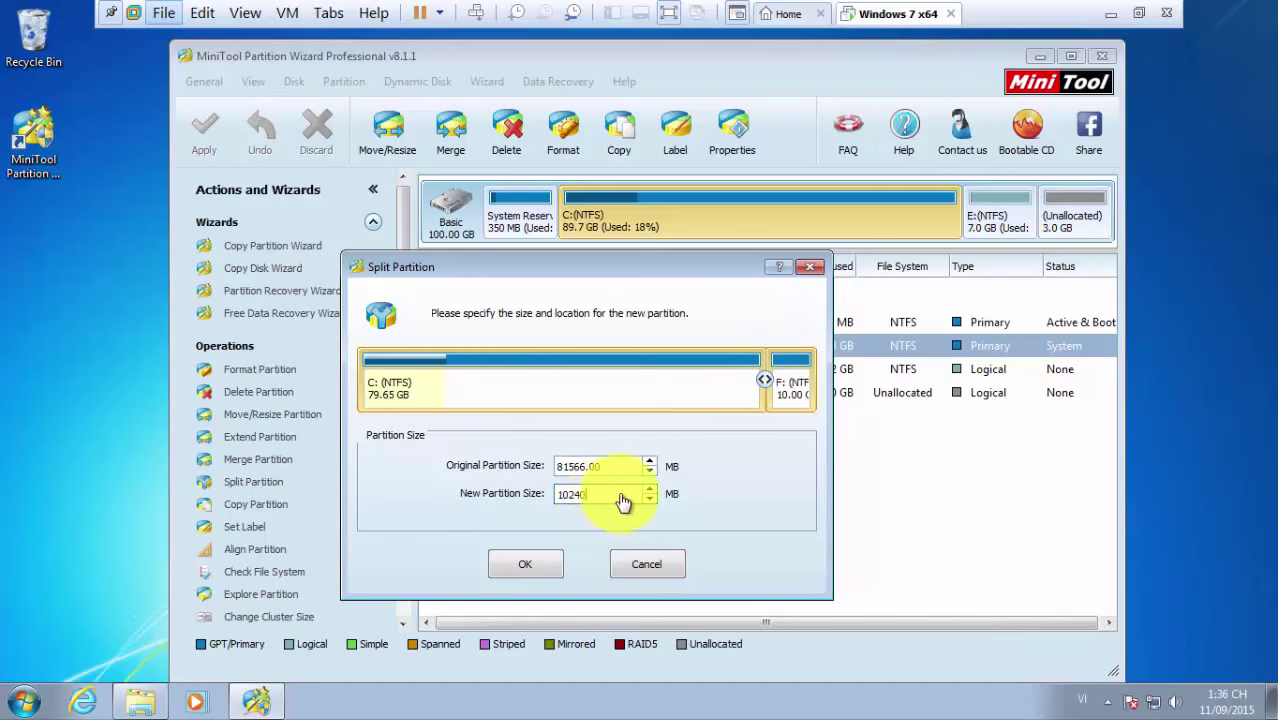
click(550, 576)
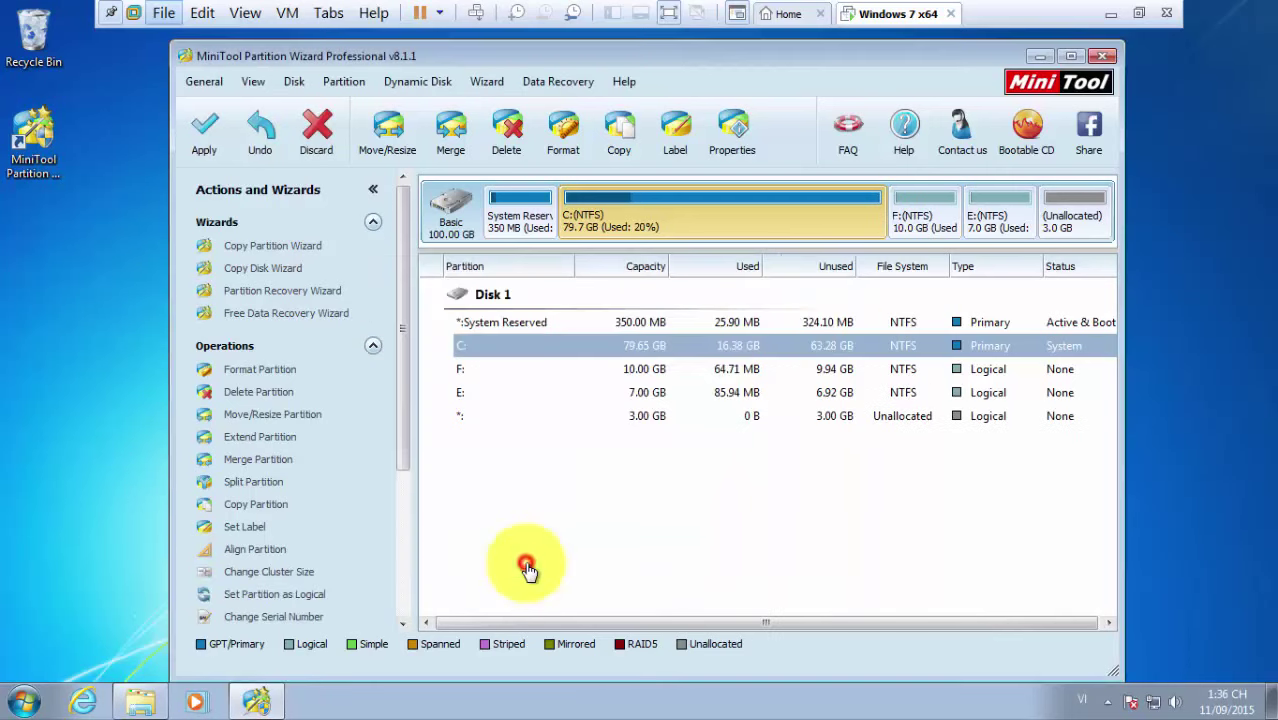
right_click(613, 346)
click(565, 345)
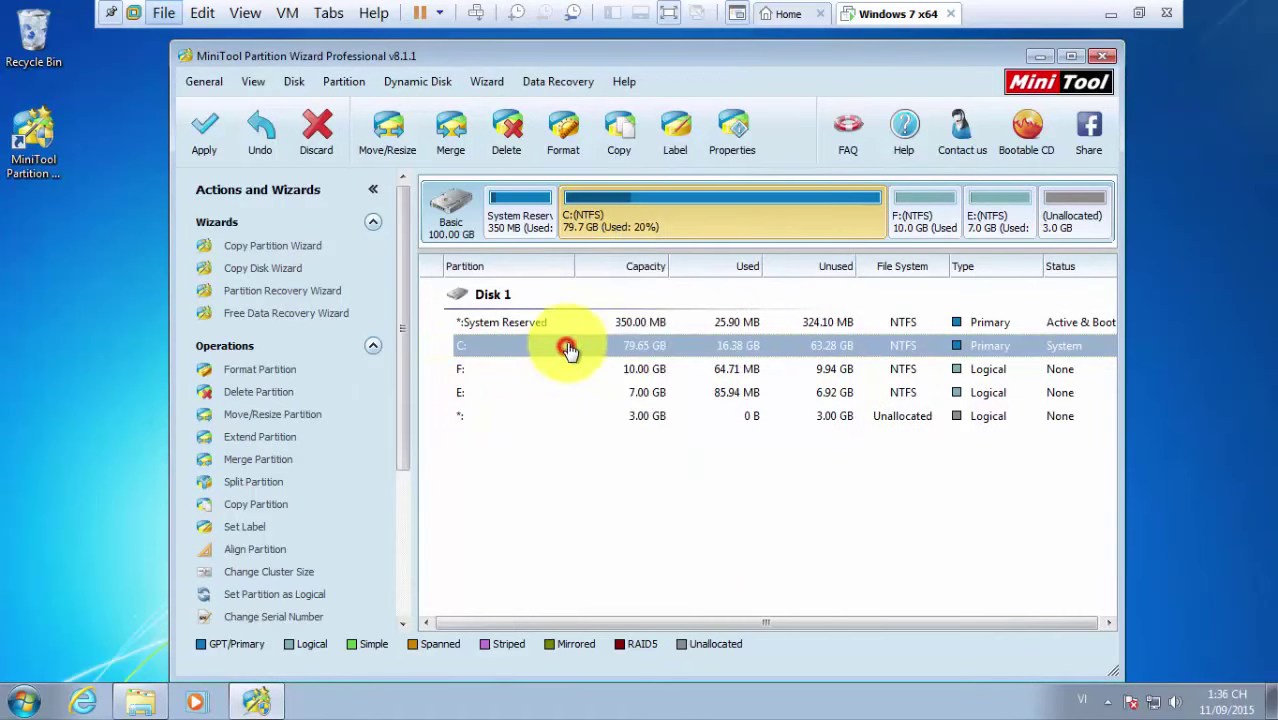
Return to Word and add the list item "Ta làm lại thêm một lần nữa để tạo ổ đĩa thứ hai, với dung lượng 5*1024Mb"
click(1109, 18)
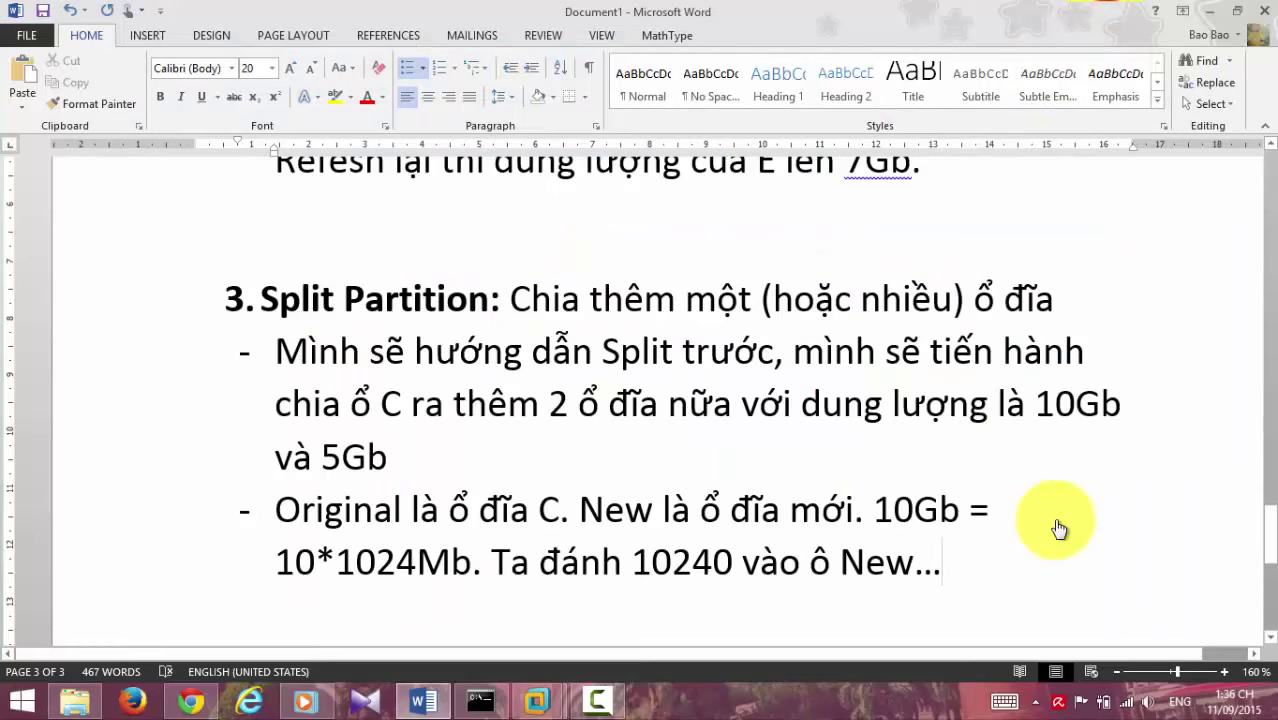
text(Ta làm lại thêm một lần nữa)
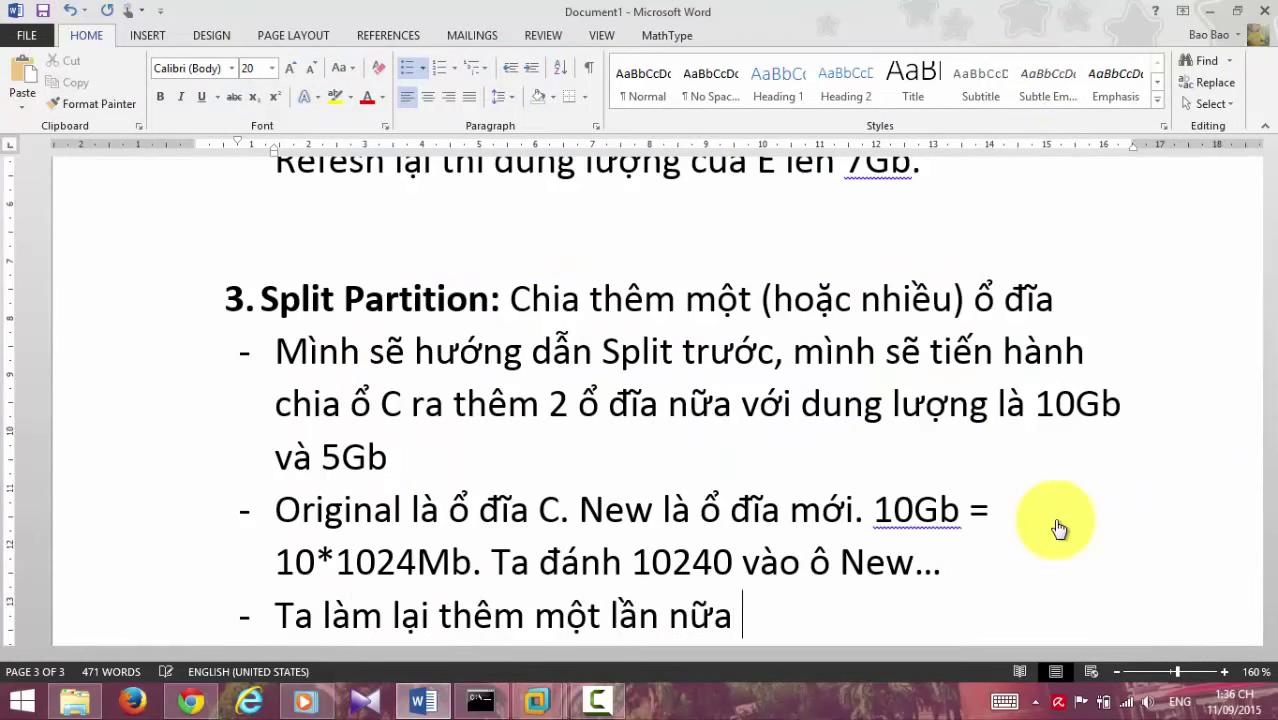
text( để tạo ổ đĩa thứ hai, với)
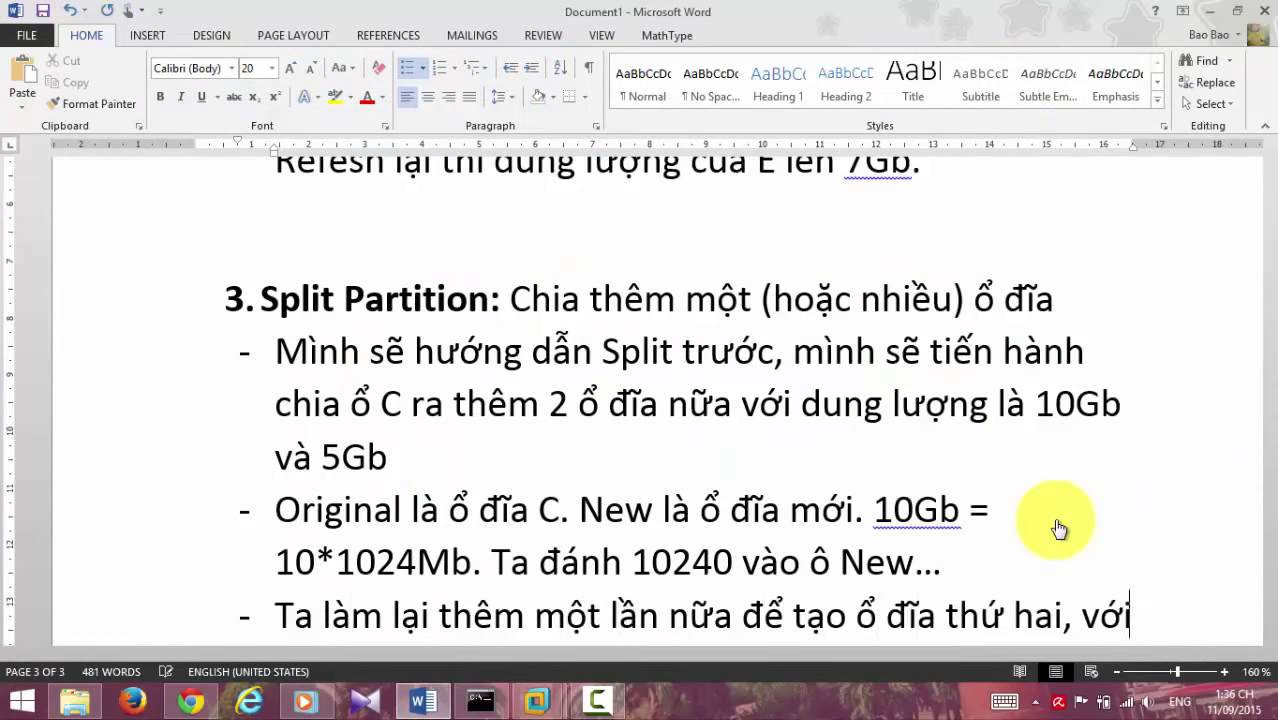
text( dung lượng 5*1024Mb)
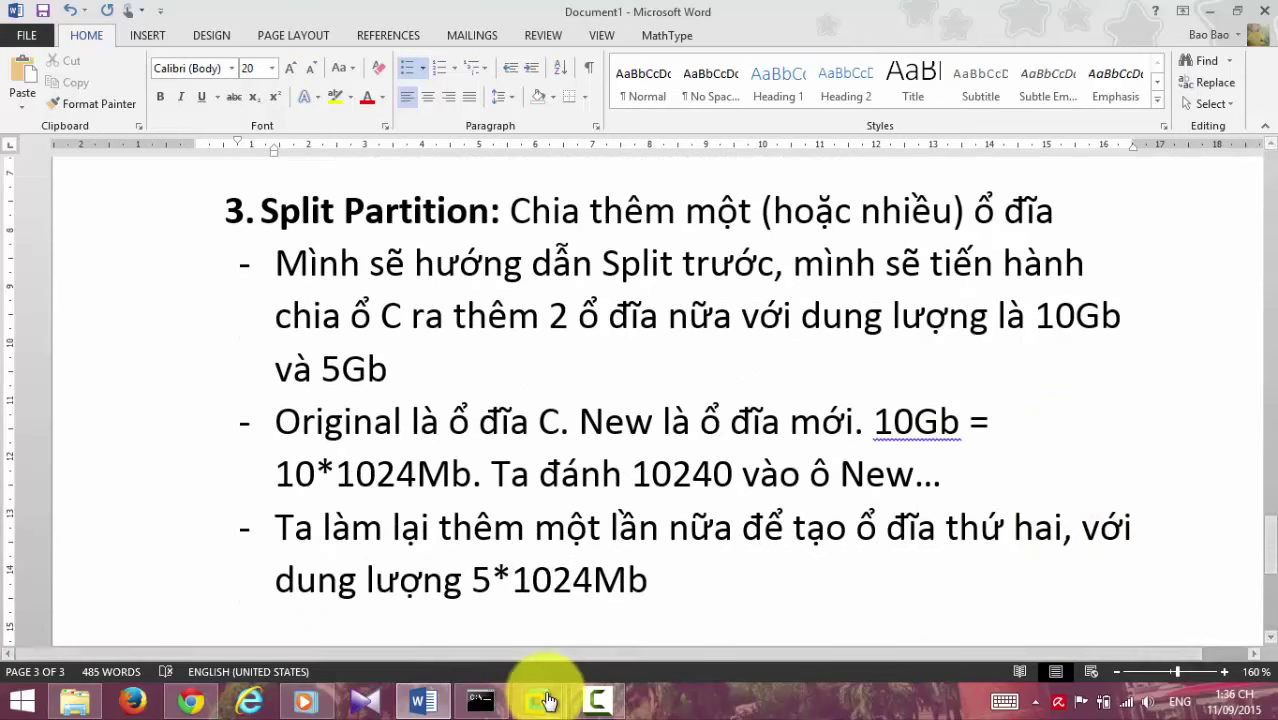
Switch to the virtual machine and split drive C again with a new partition size of 5120 MB
mouse_move(540, 698)
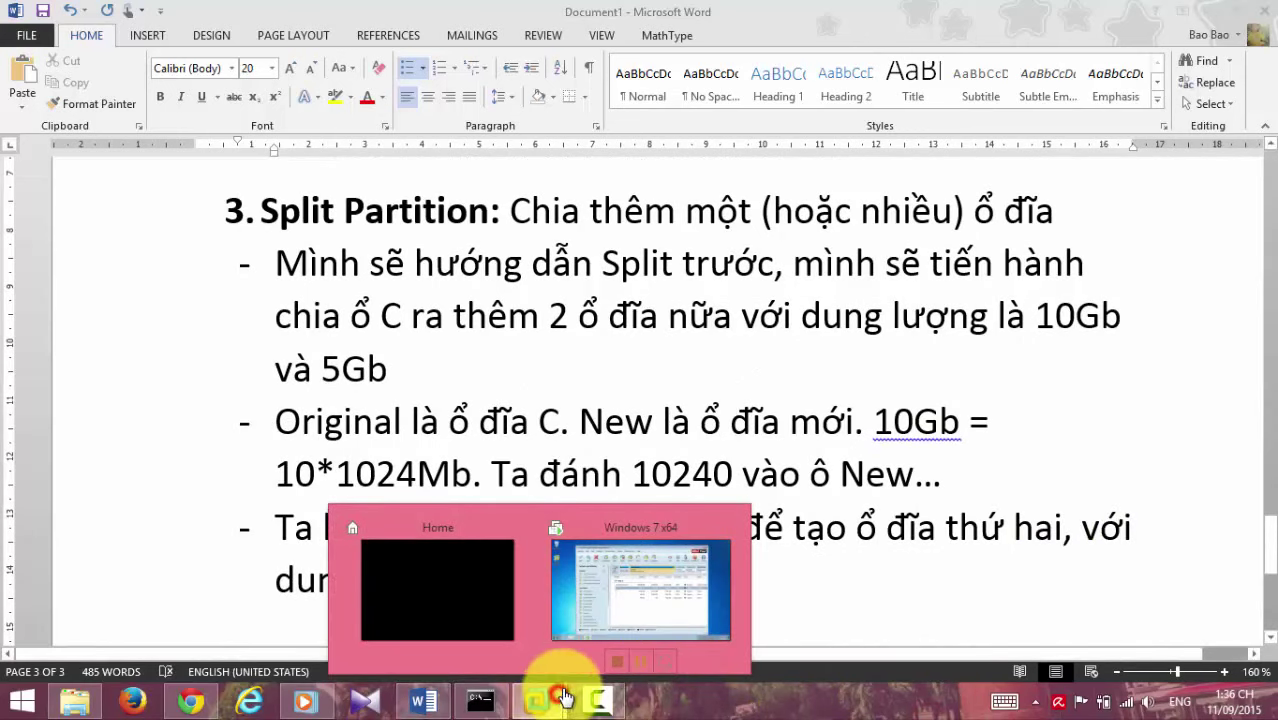
click(648, 580)
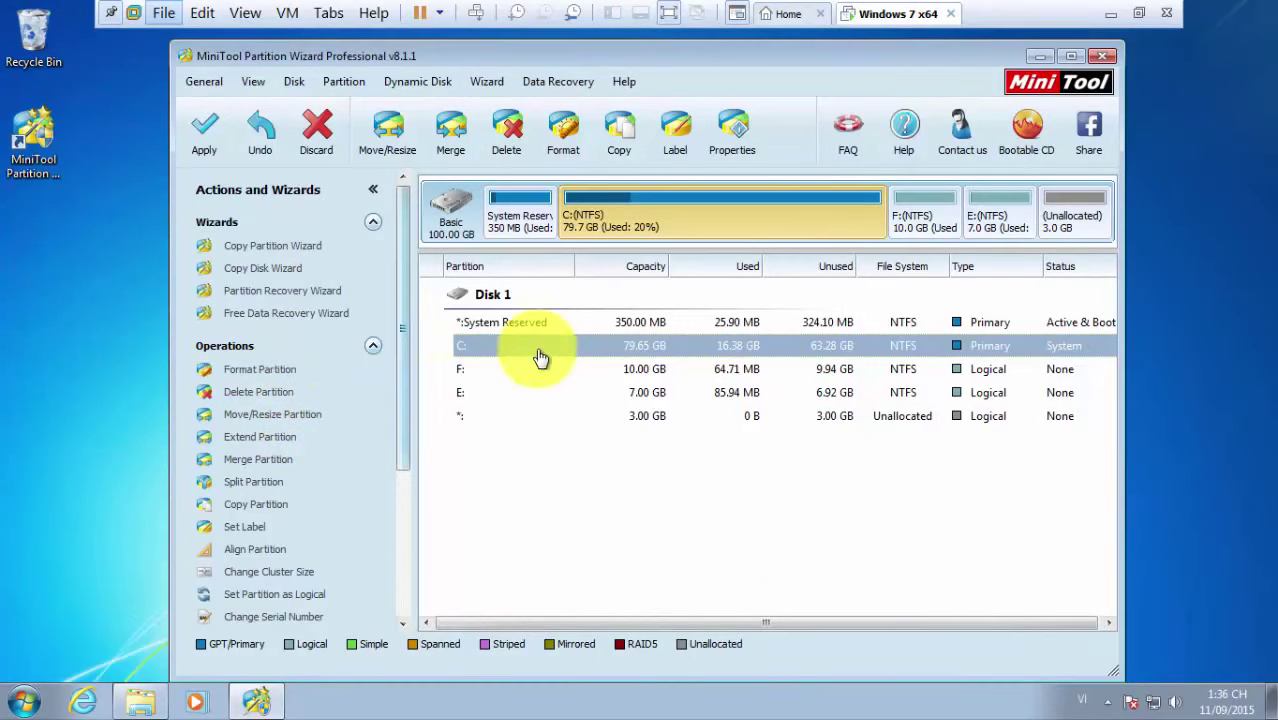
click(272, 482)
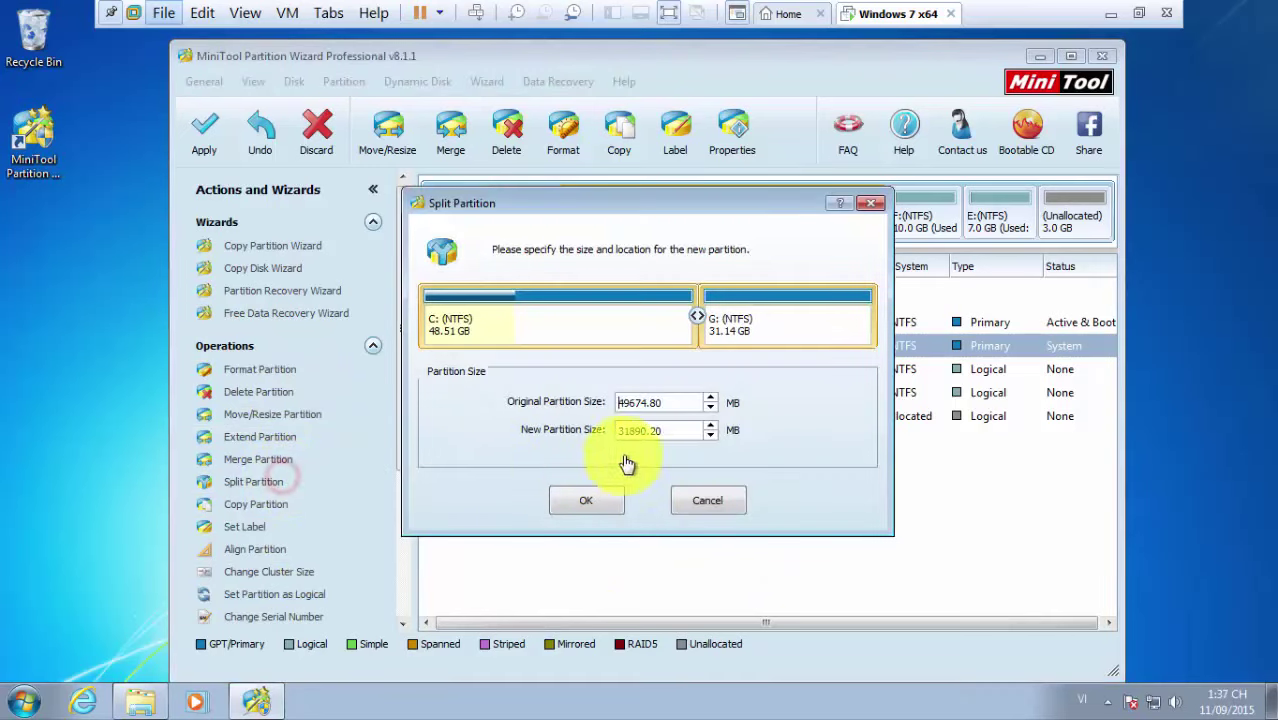
drag(660, 430, 607, 442)
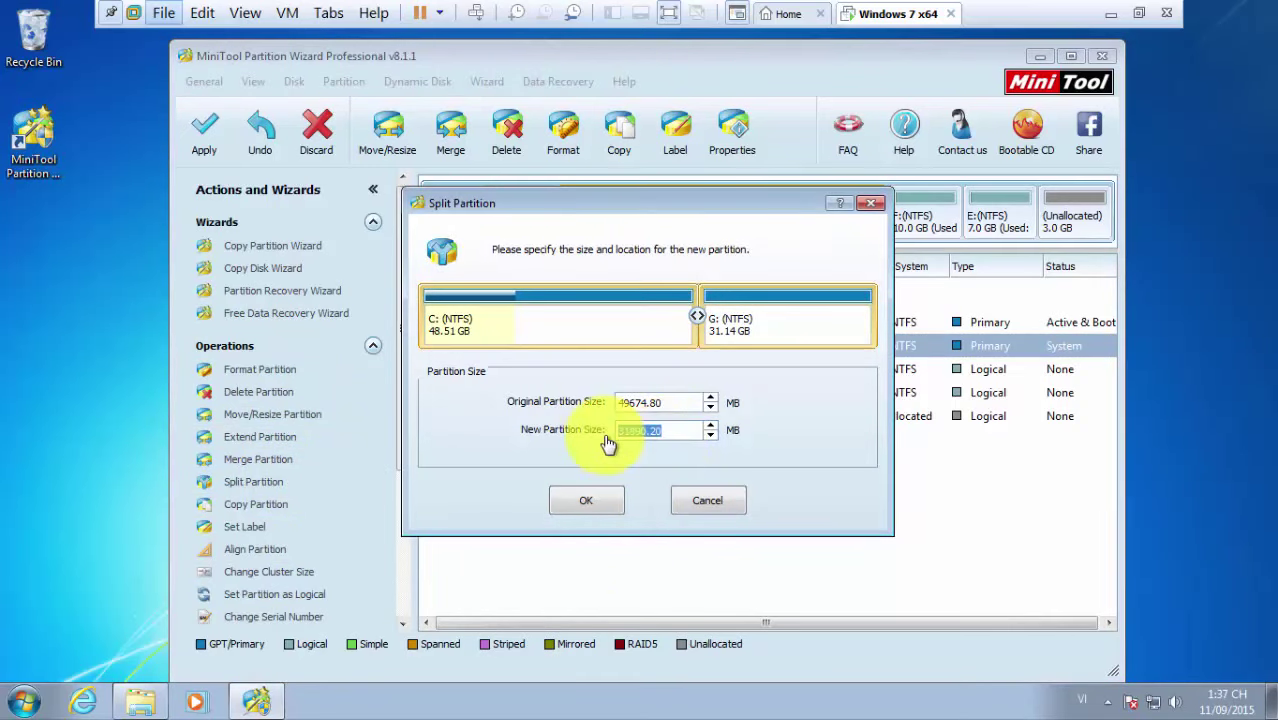
text(51)
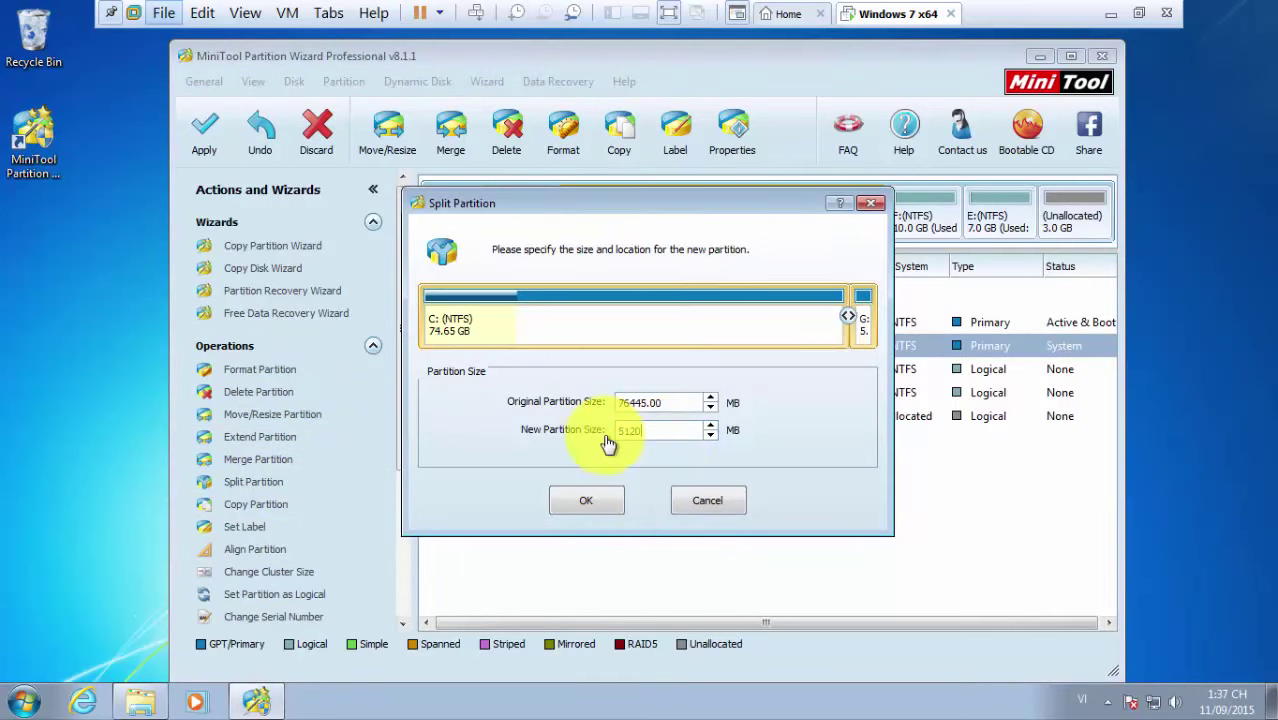
click(583, 503)
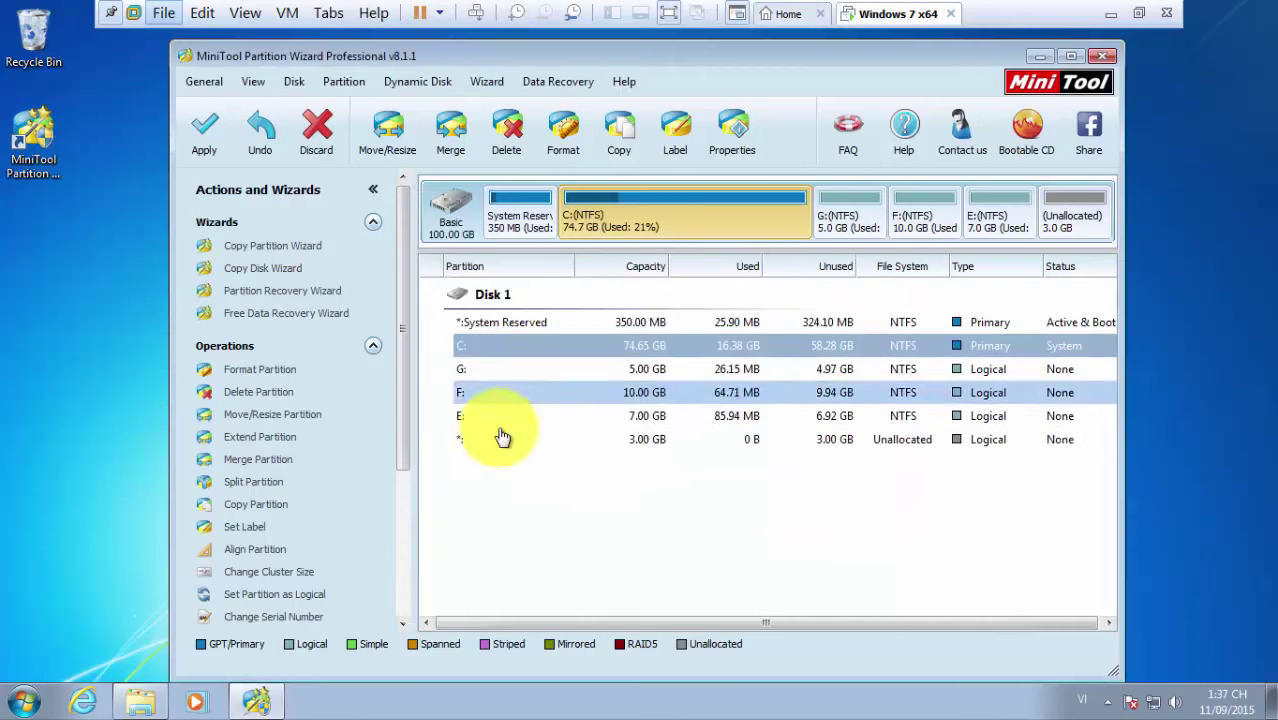
Examine the newly split partitions F and G in the Disk 1 partition list
click(520, 391)
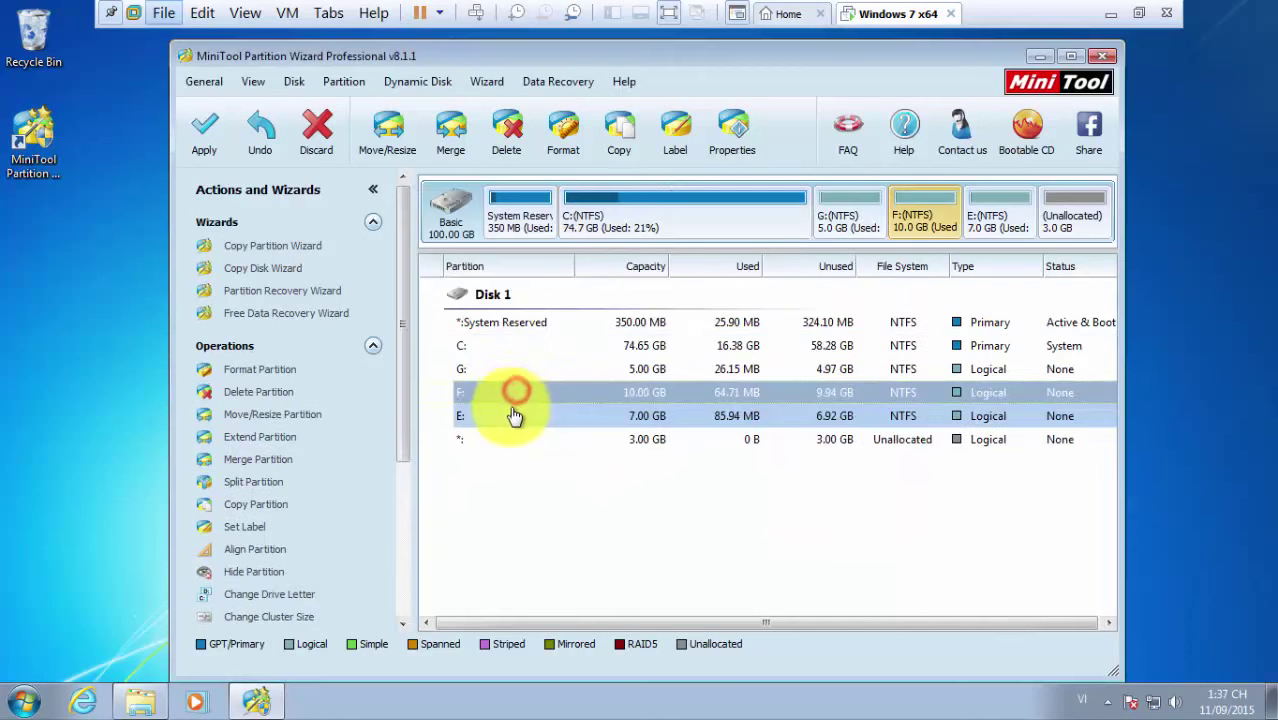
click(490, 418)
click(490, 371)
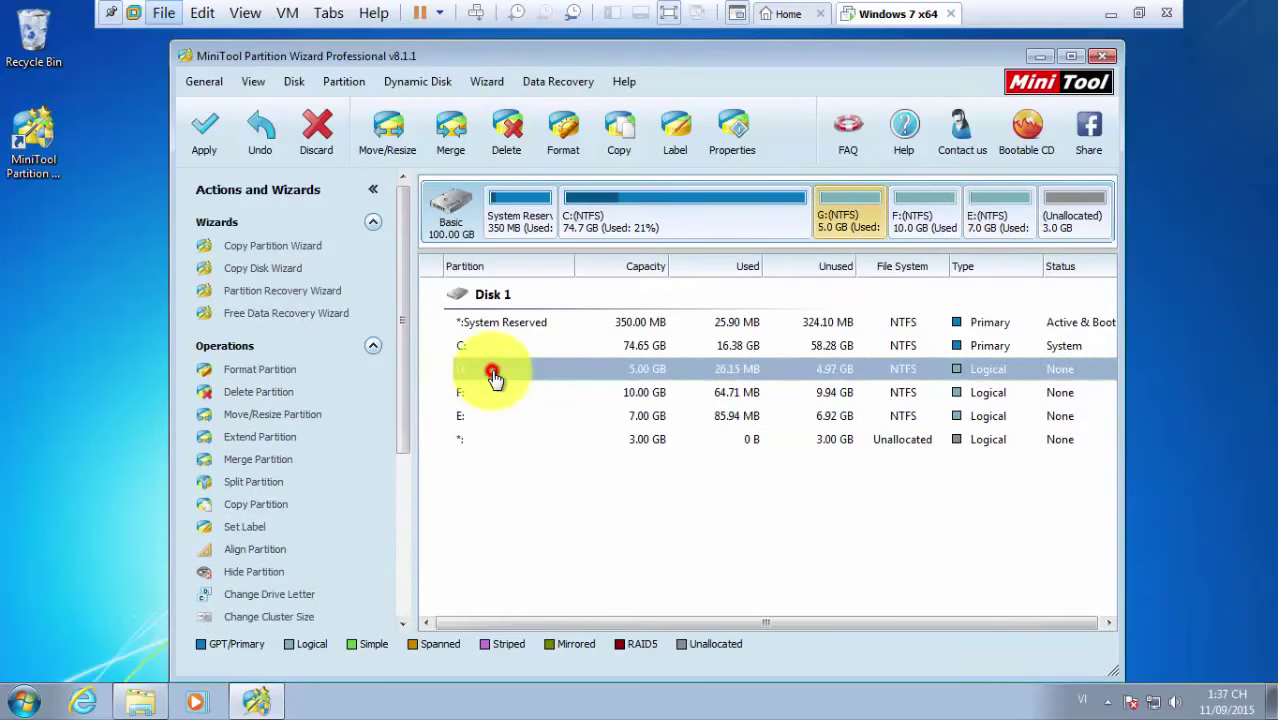
click(486, 391)
click(487, 376)
click(485, 390)
click(492, 371)
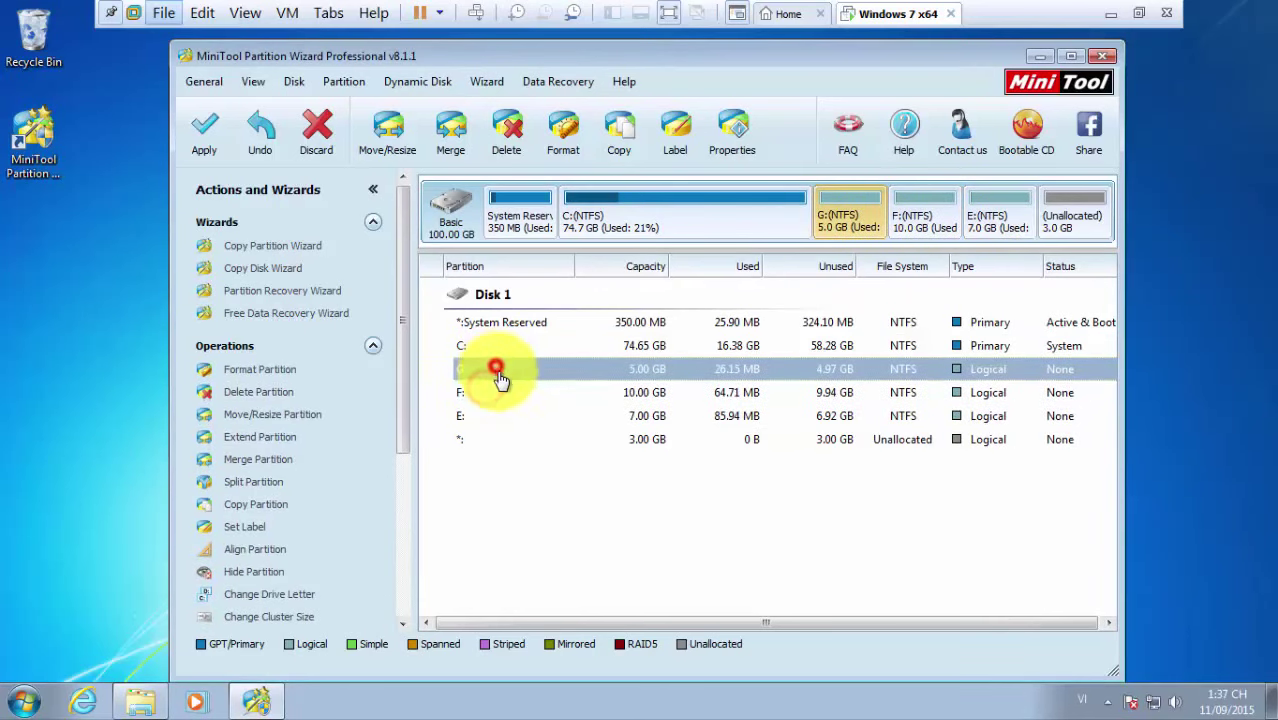
click(493, 391)
click(499, 376)
click(501, 391)
click(506, 377)
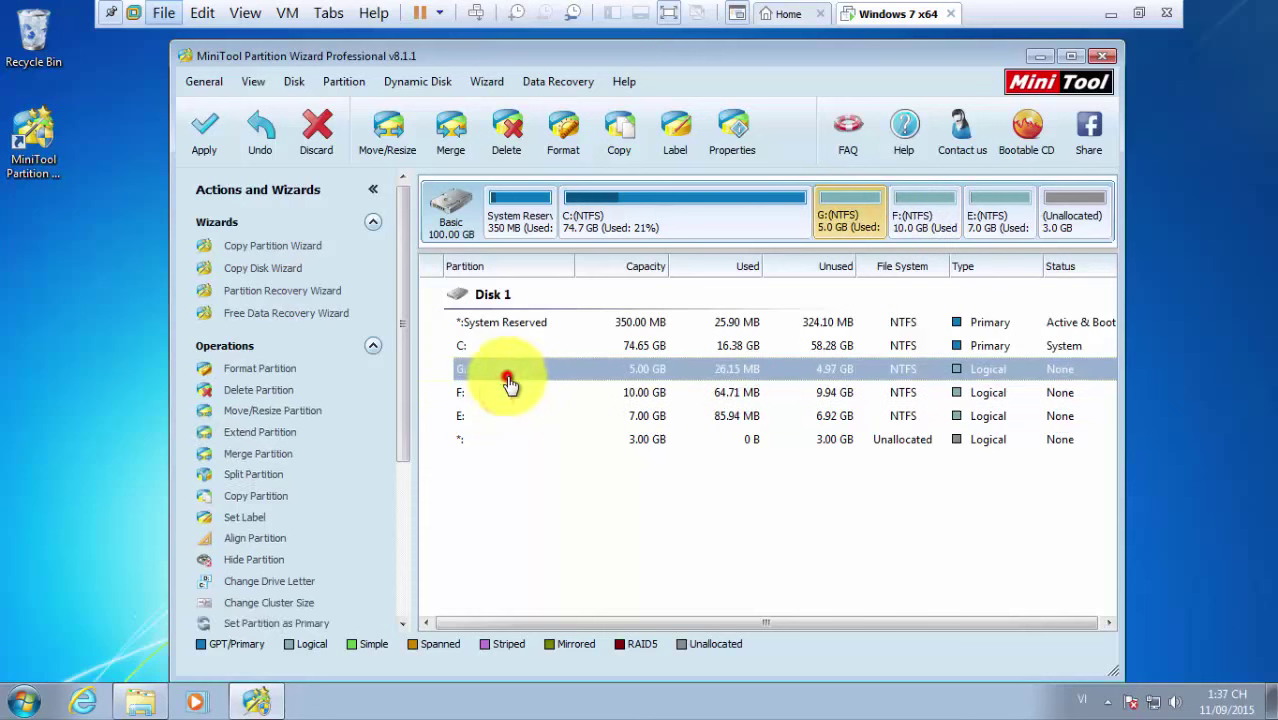
click(507, 391)
click(513, 372)
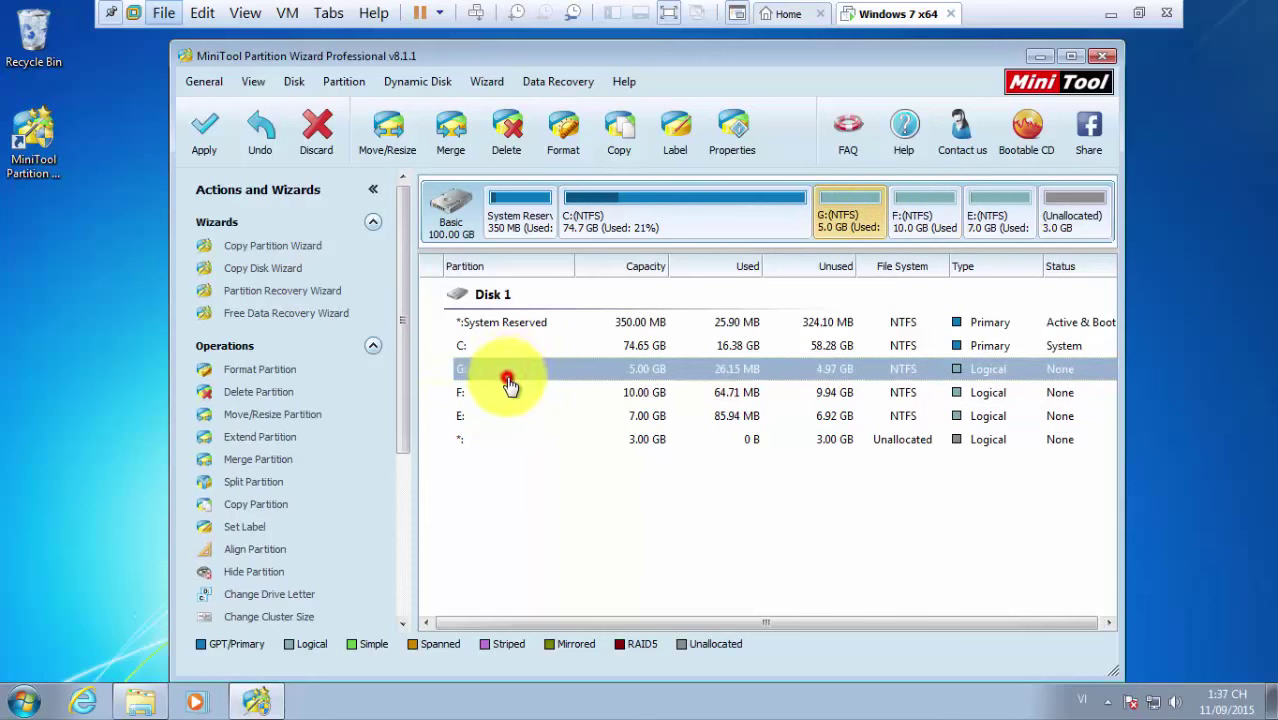
click(500, 391)
Return to Word, append ". Ta sẽ được 2 ổ F, G vừa tạo." and add item "Nhấn Appy, máy sẽ restart lại để tiến hành phân vùng."
click(1110, 13)
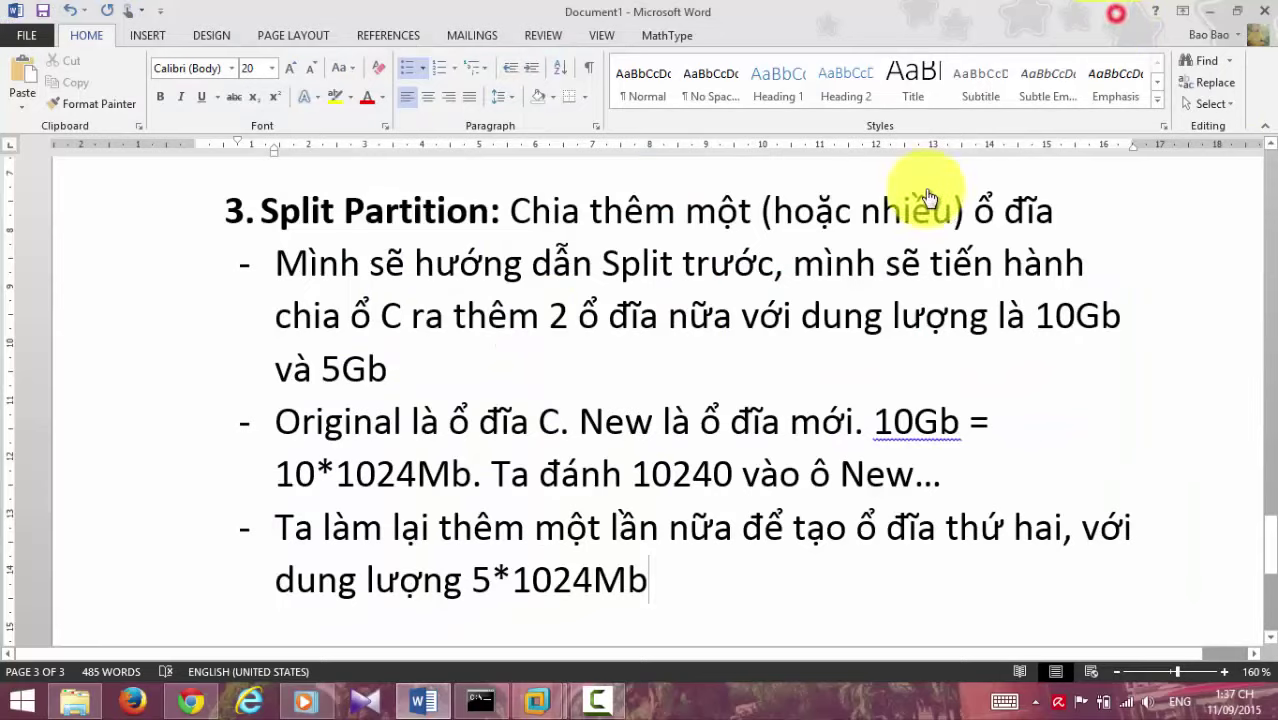
click(749, 576)
text(. Đo)
text(Ta sẽ được 2 ổ F, G vừa tạo.)
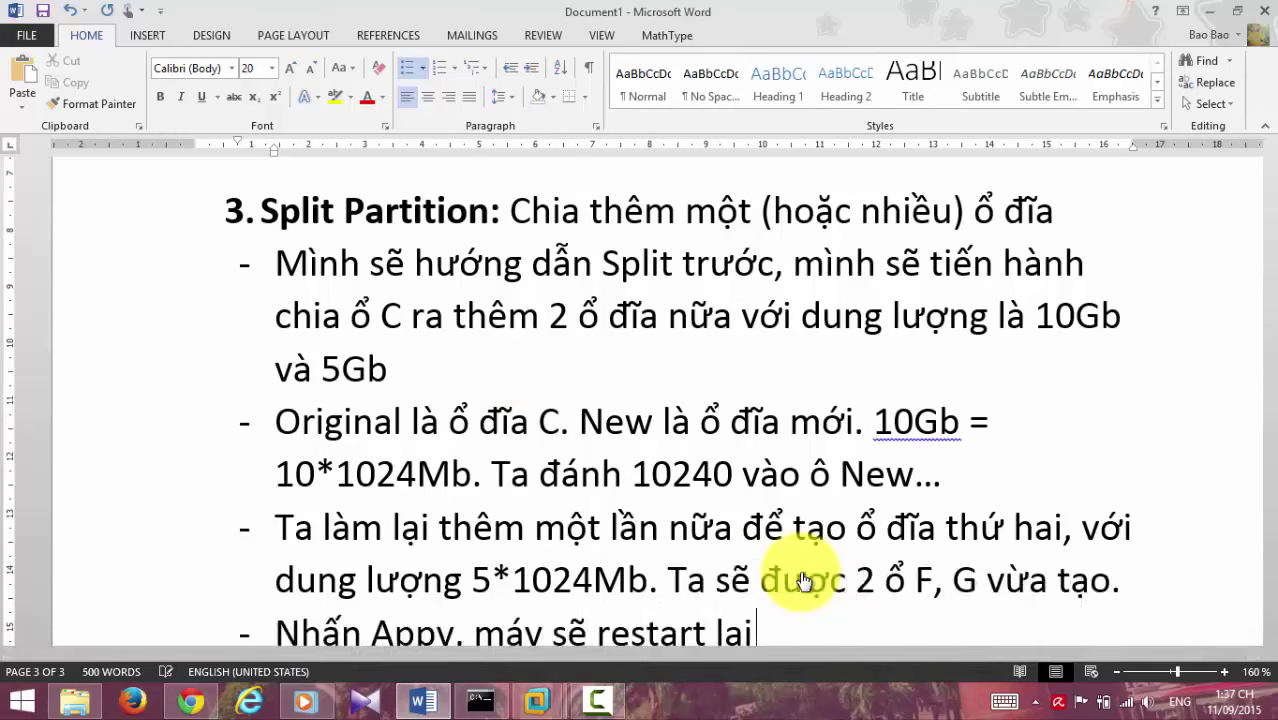
text( phân vùng.)
scroll(422, 580, down, 1)
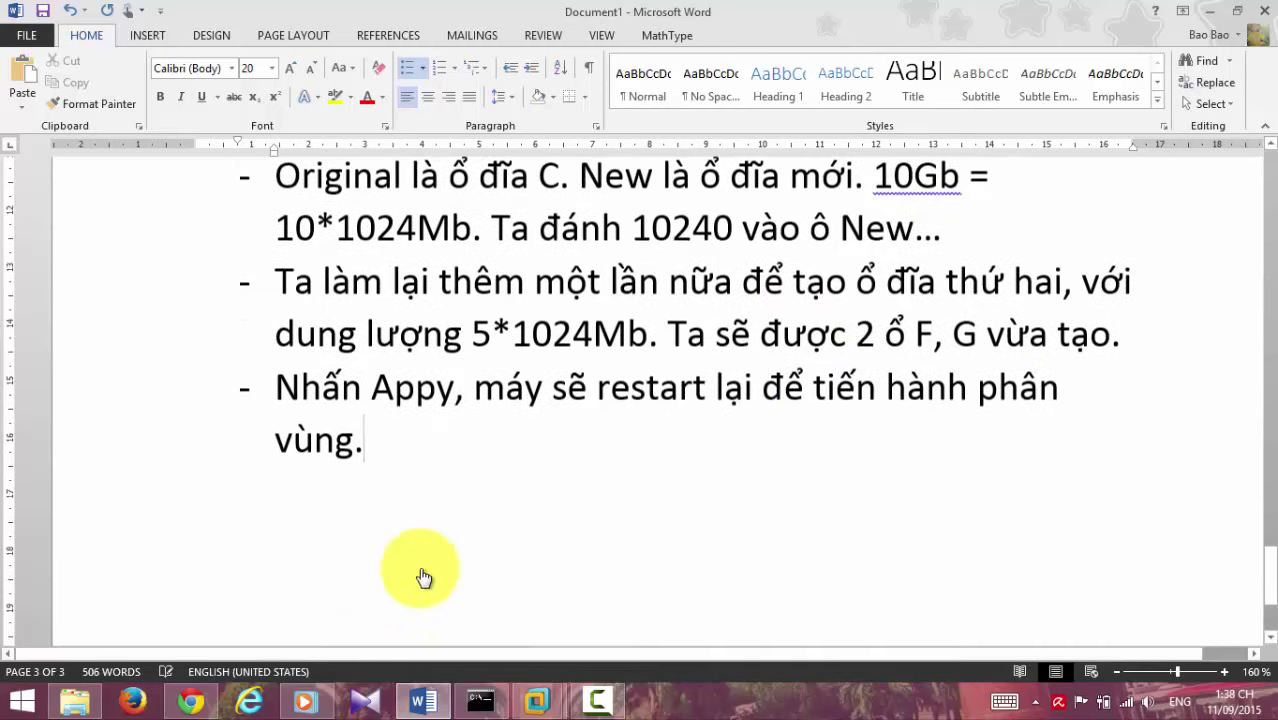
Switch to the virtual machine, apply the pending partition operations, and restart the PC to complete them
mouse_move(536, 700)
click(612, 622)
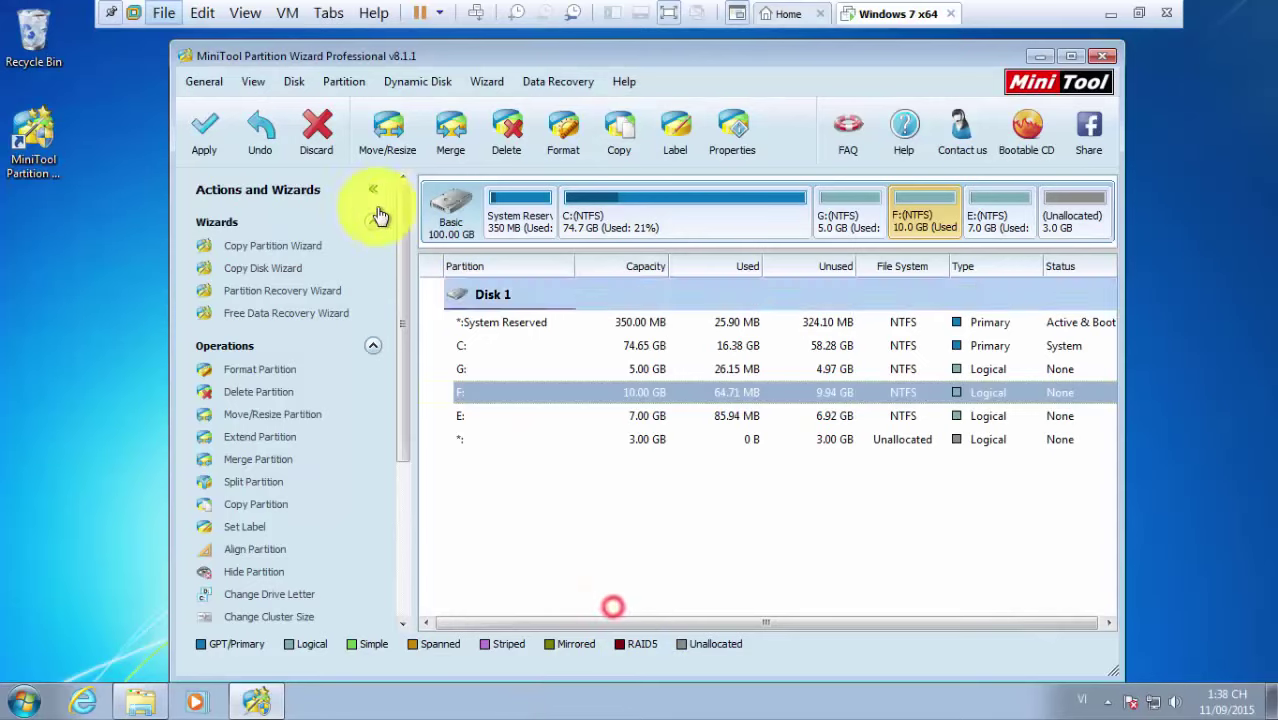
click(202, 140)
click(630, 416)
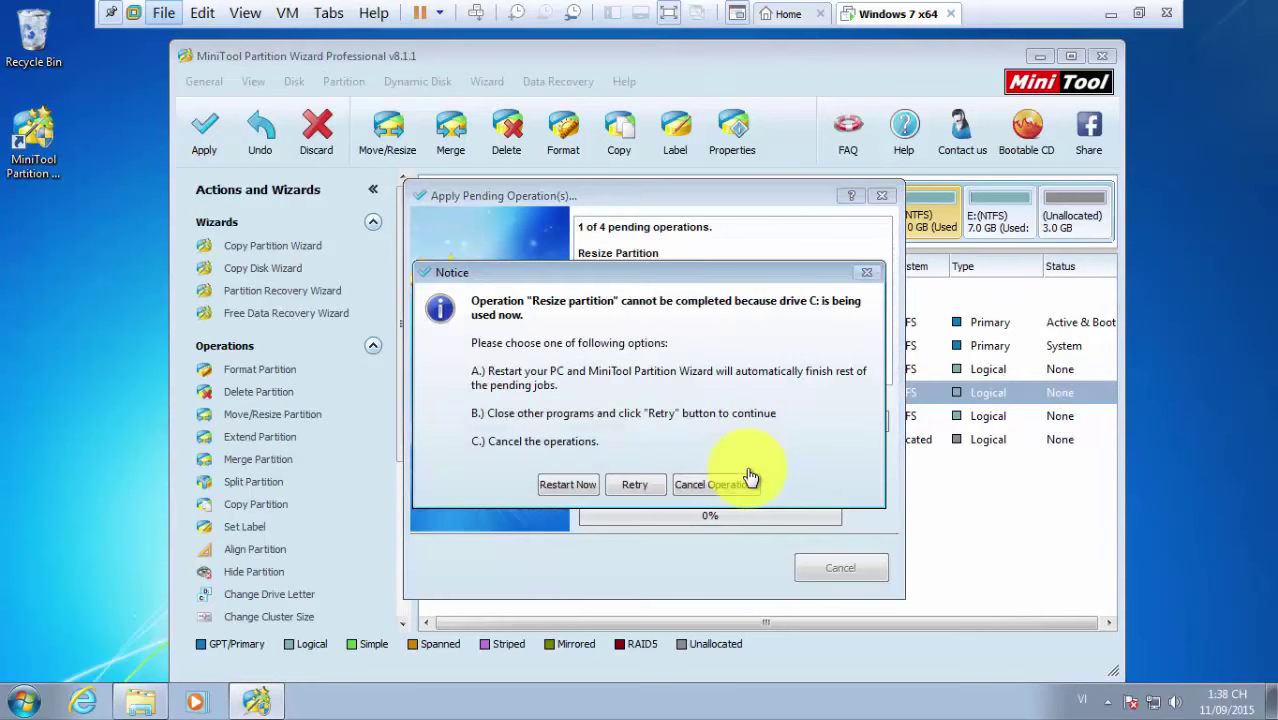
click(580, 485)
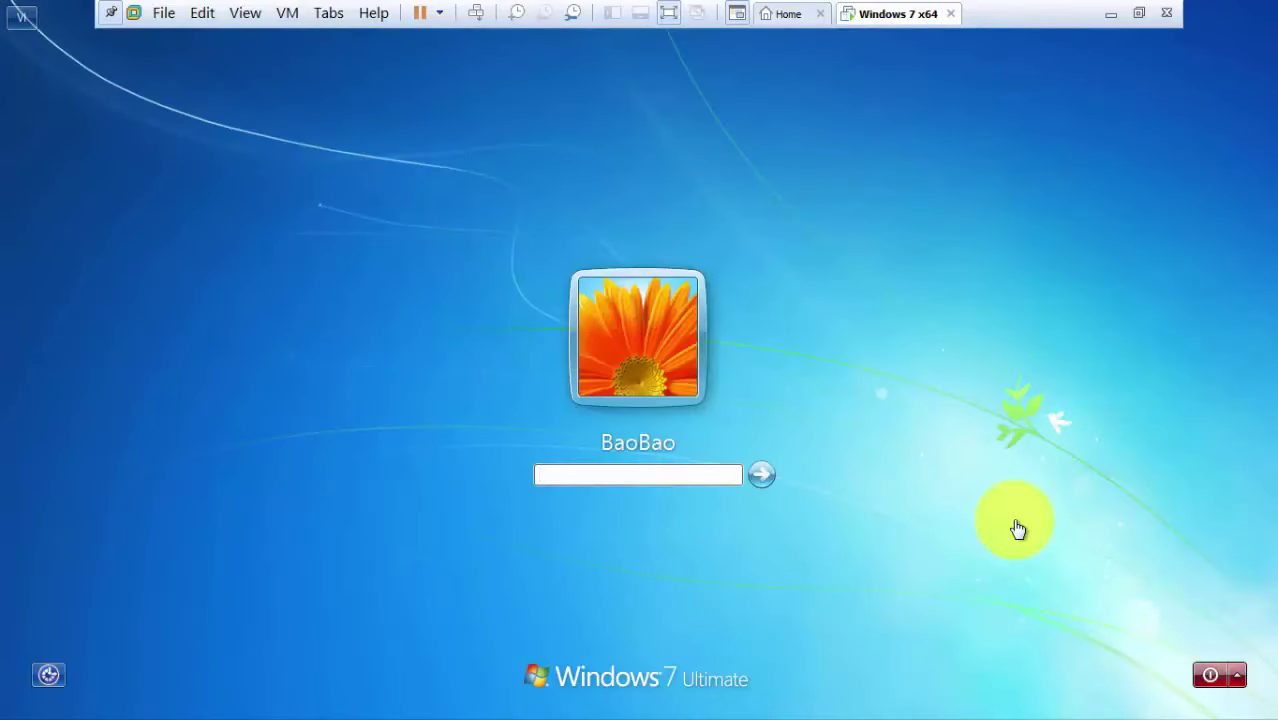
Sign in to Windows with the account password and open the Computer view in Windows Explorer
key(Return)
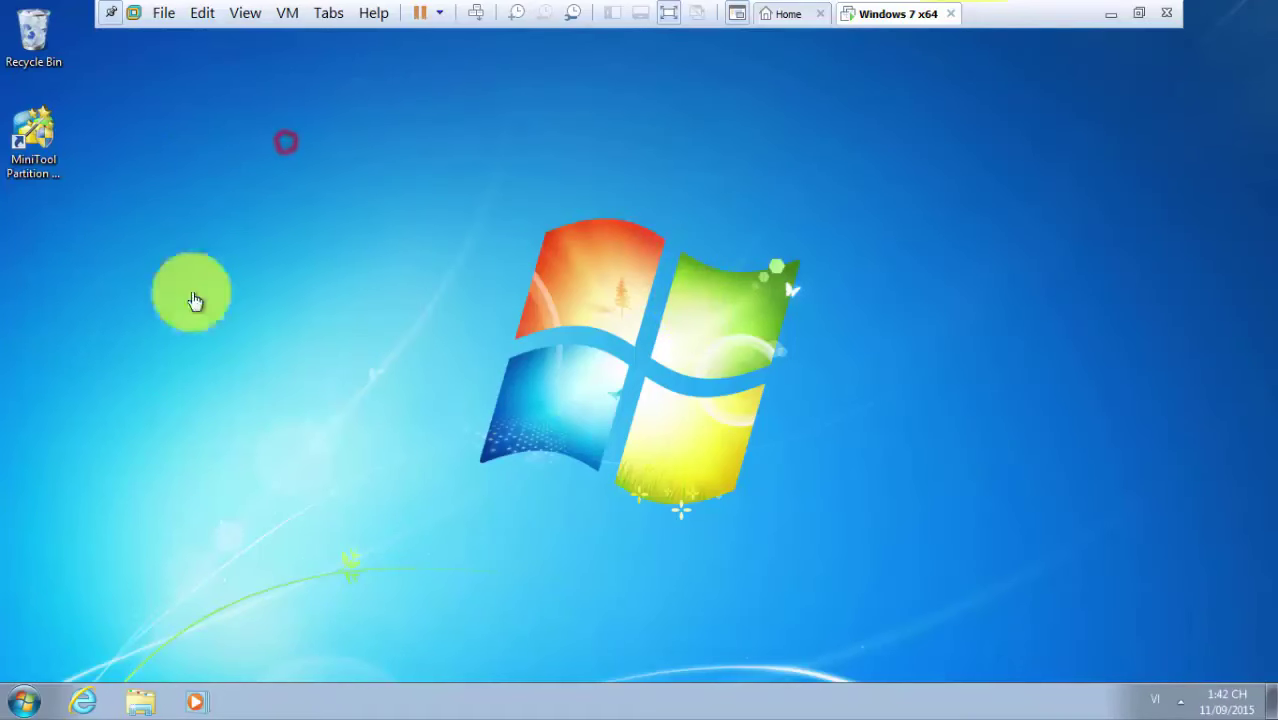
click(37, 52)
click(157, 702)
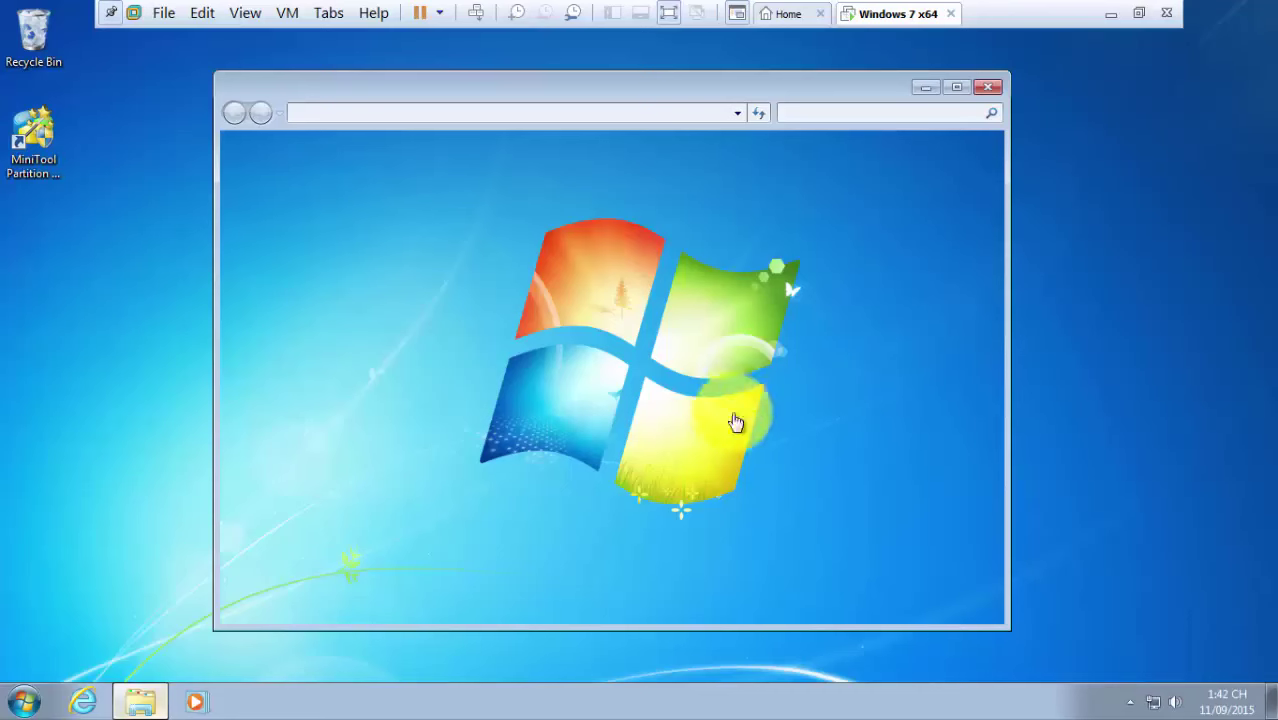
click(658, 449)
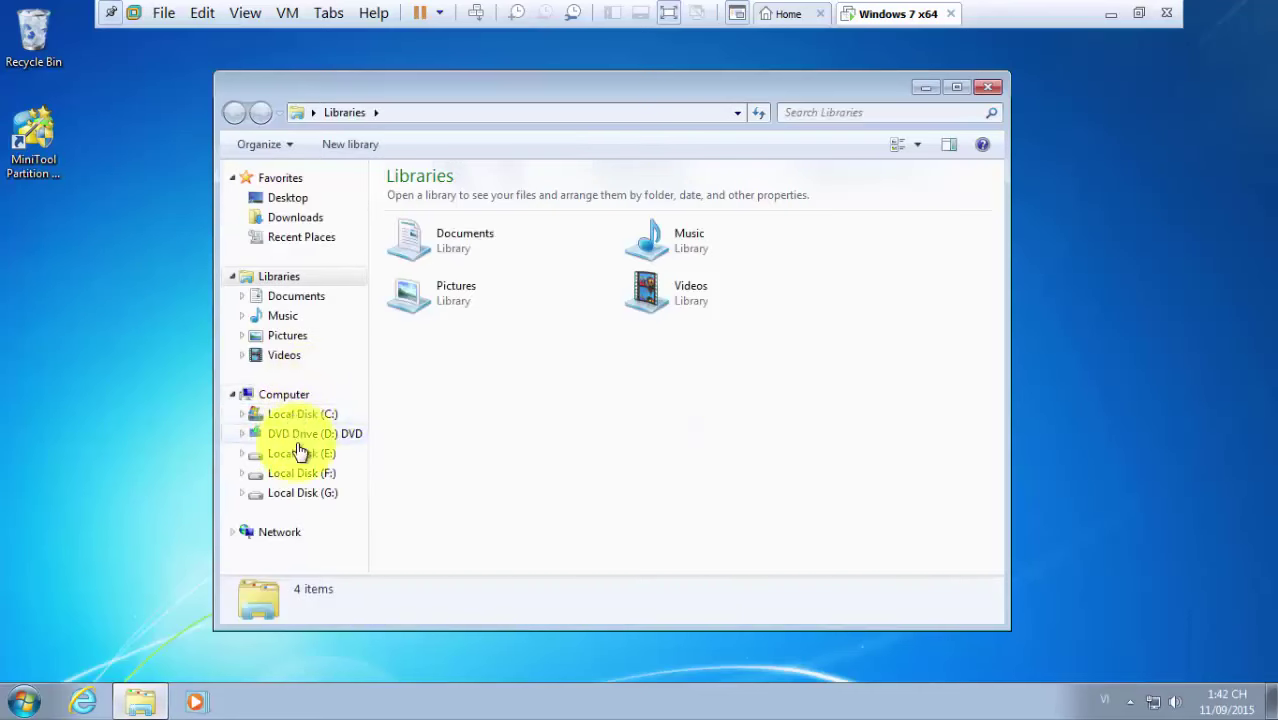
click(300, 401)
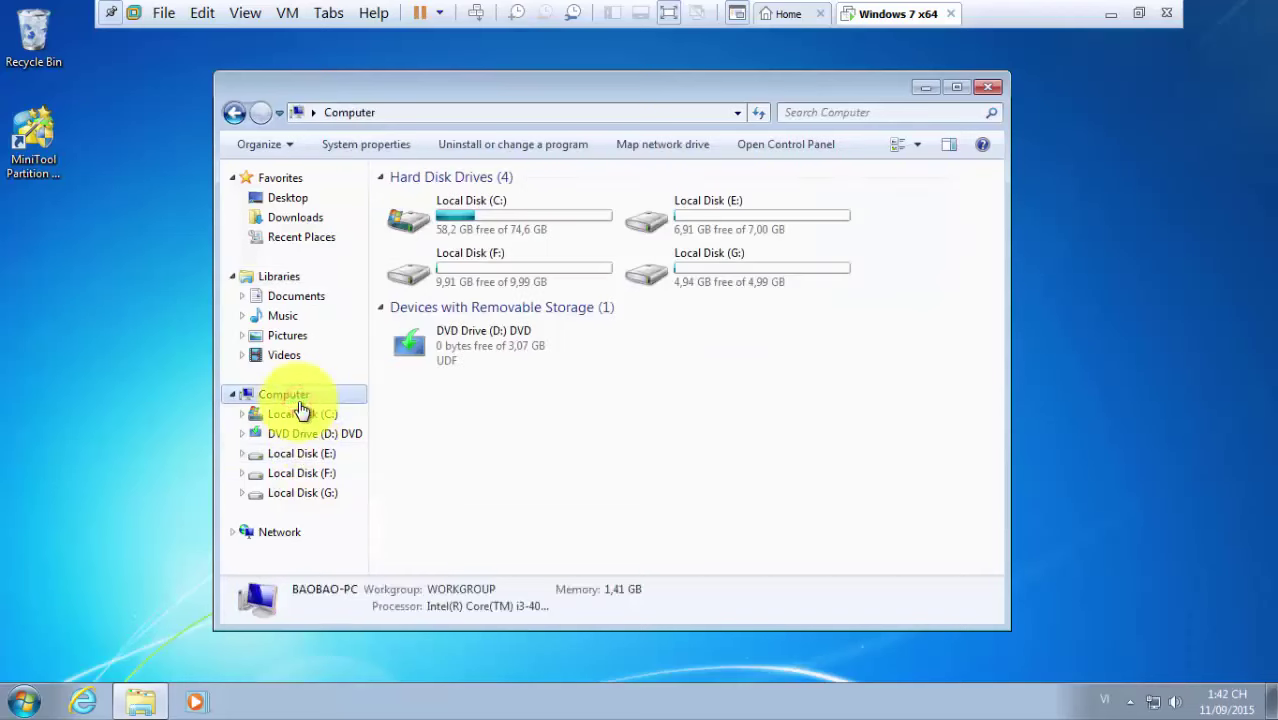
Examine the local disks E, F and G and their sizes in the Computer view
click(752, 285)
click(535, 284)
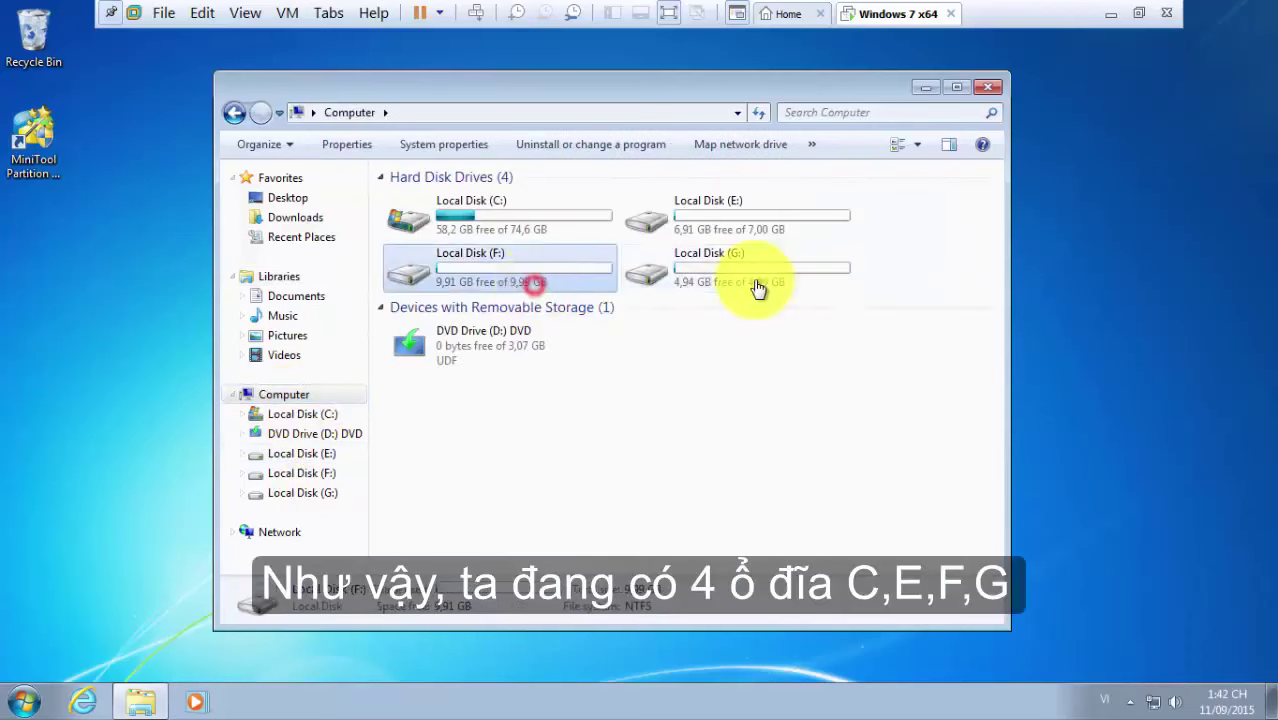
click(756, 282)
click(522, 281)
click(670, 262)
click(721, 216)
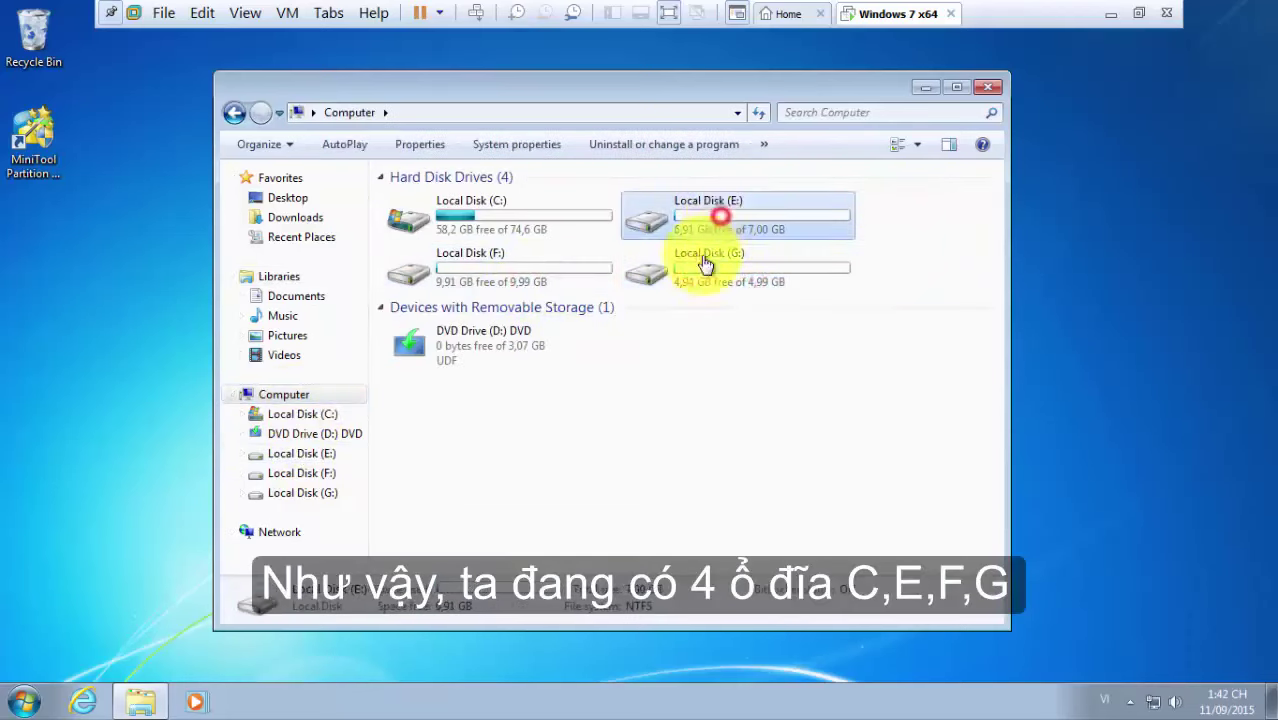
click(660, 268)
click(516, 274)
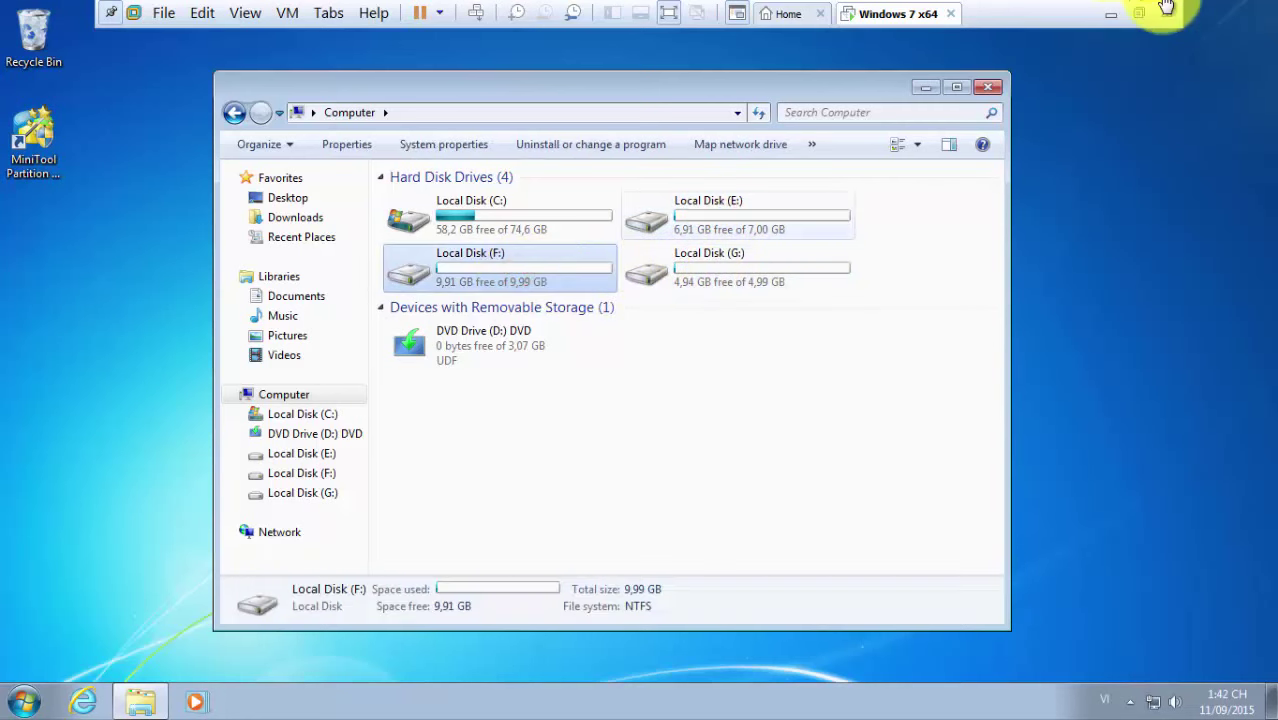
Return to Word, end the Split Partition list, and add blank lines below its last item
click(1112, 14)
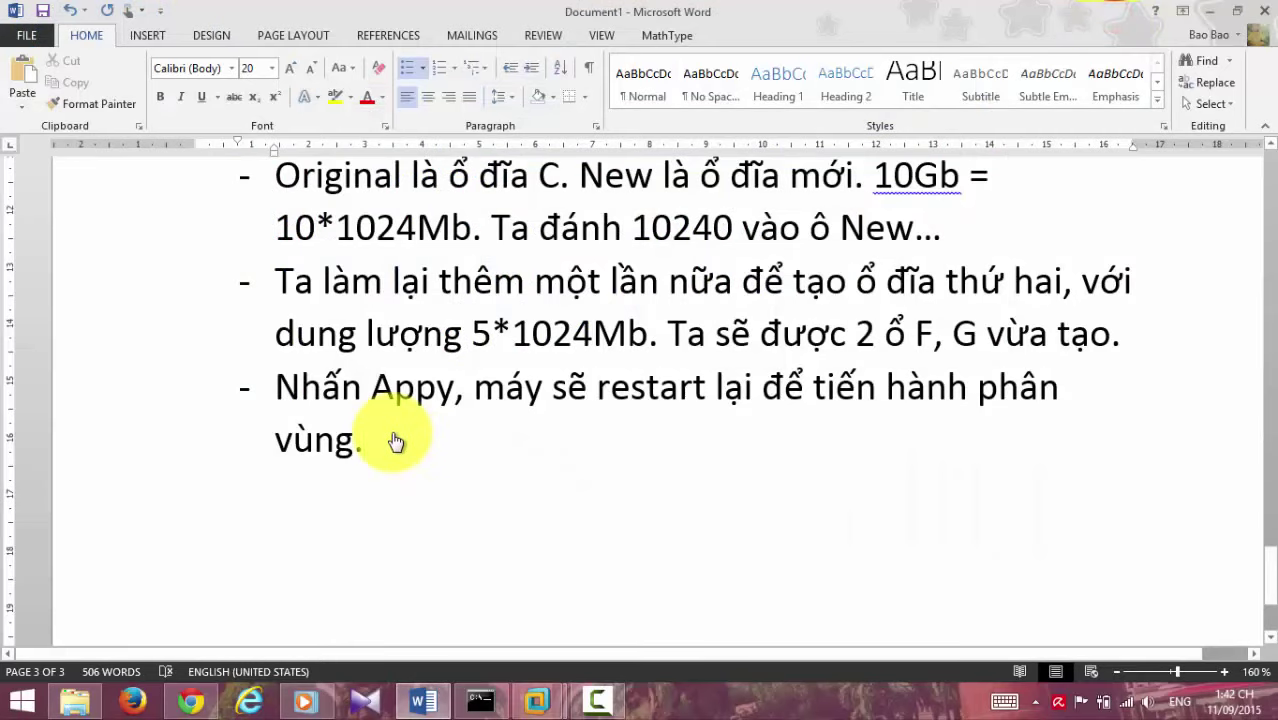
key(Return)
key(Return)
key(Return)
Copy the line "Merge: Gộp hai (hoặc nhiều) ổ đĩa" from the function list earlier in the document
scroll(505, 442, up, 8)
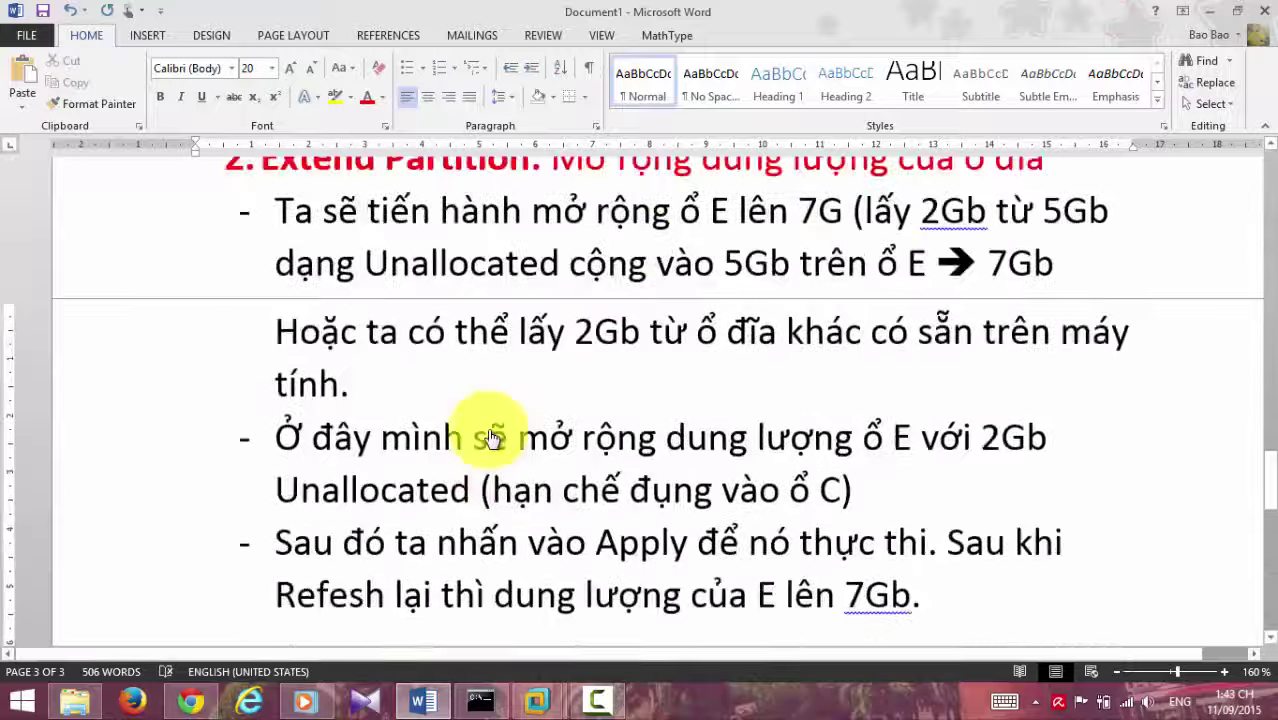
scroll(599, 300, up, 12)
drag(907, 288, 300, 290)
key(ctrl+c)
Color the "Split Partition: Chia thêm một (hoặc nhiều) ổ đĩa" heading red
scroll(670, 400, down, 12)
drag(1113, 398, 205, 405)
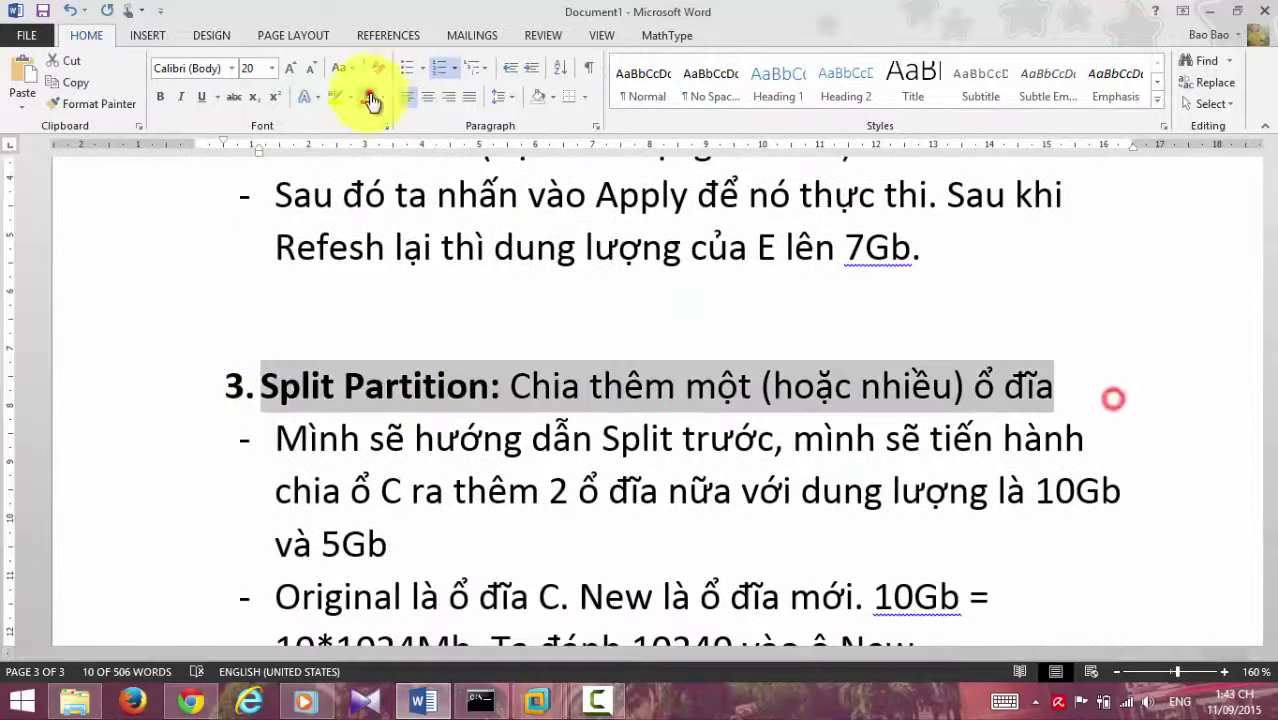
Paste the copied Merge heading below the Split Partition section and continue its numbering as 4
scroll(214, 294, down, 6)
click(317, 398)
key(ctrl+v)
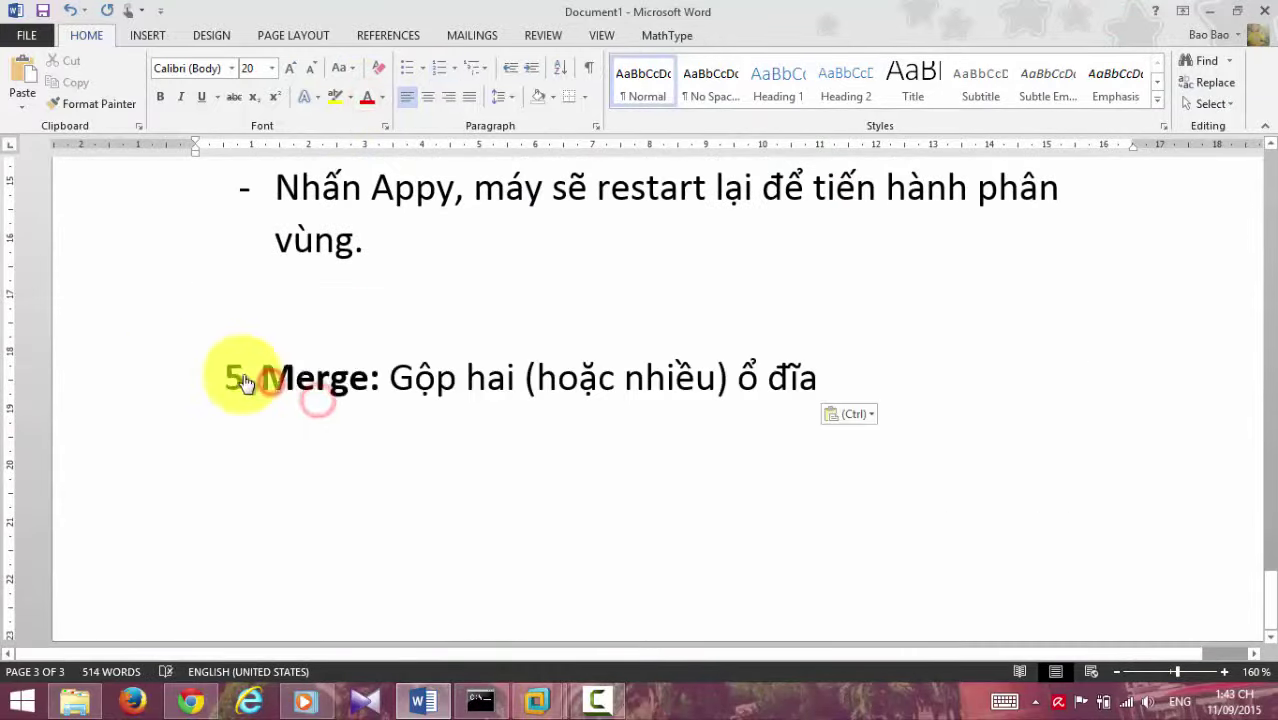
right_click(240, 383)
click(300, 94)
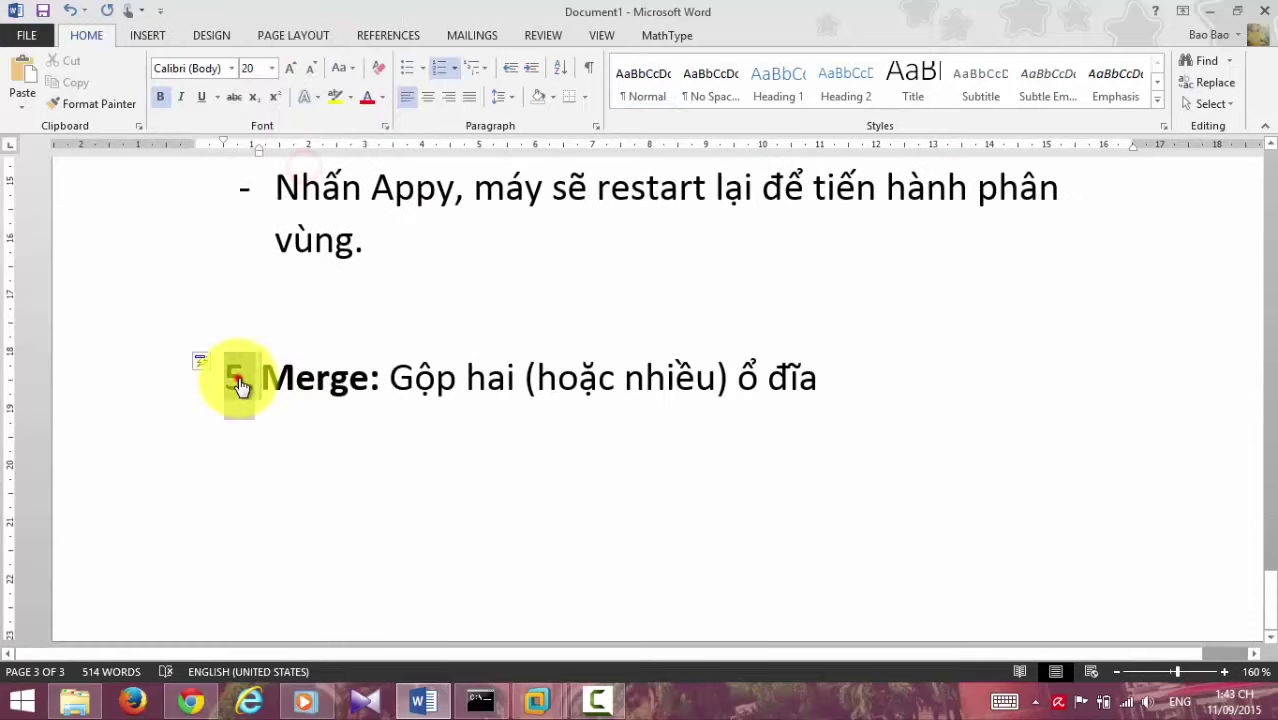
Color the Merge heading red and start a dash list item below it
drag(843, 370, 240, 380)
click(550, 456)
text(-)
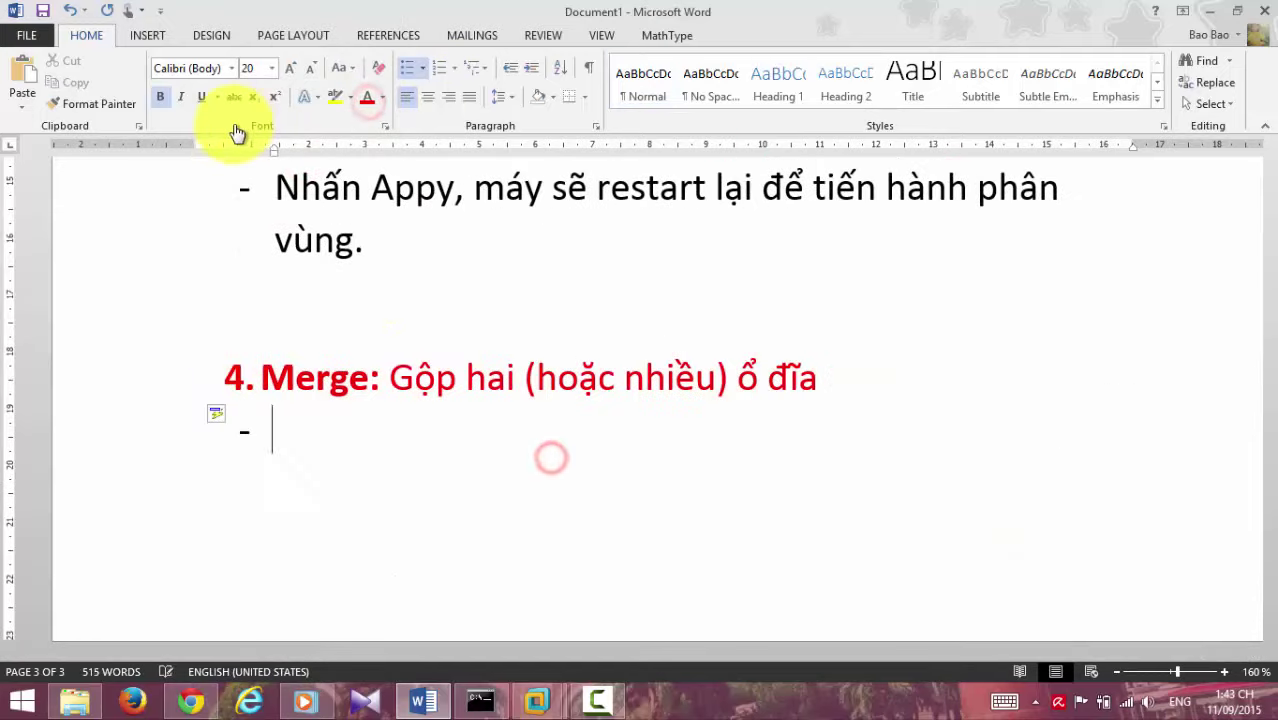
Write the first Merge bullet: "Sau khi split 2 được ổ đĩa, thì ta sẽ tiến hành Merge (nếu có nhu cầu)"
click(310, 440)
text(Sau khi spl)
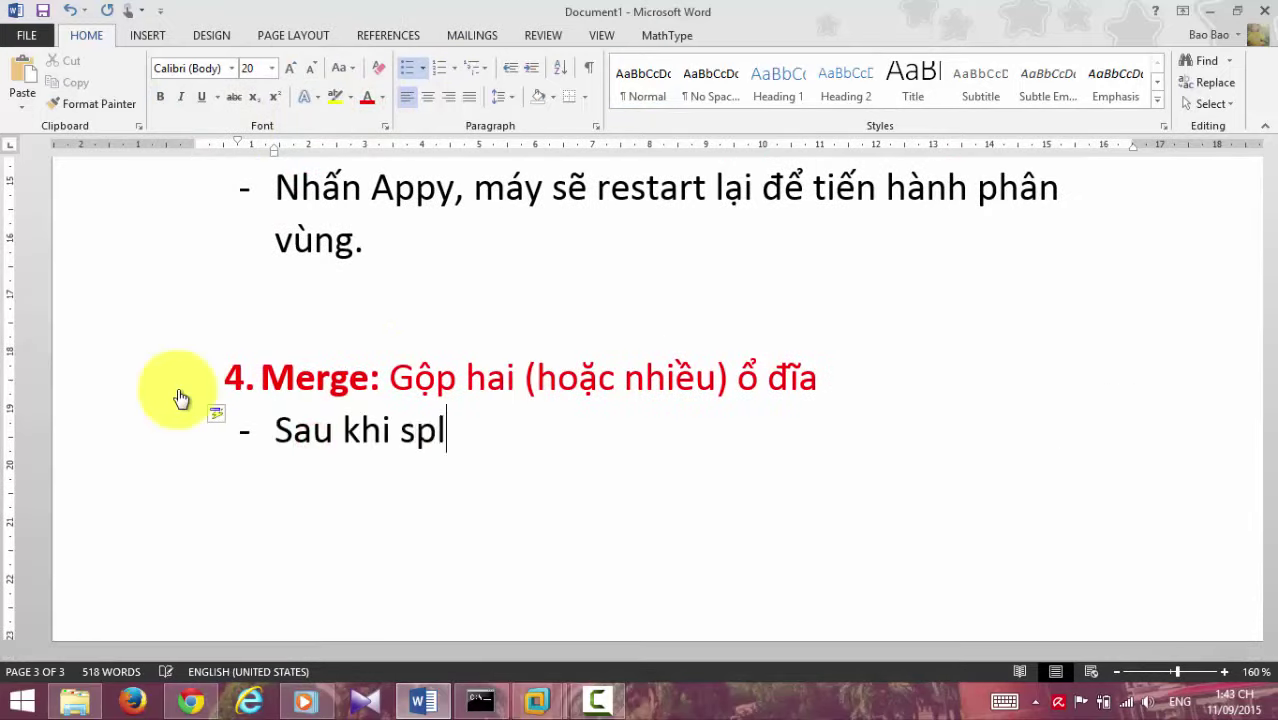
text(it 2 được ổ đĩa, t)
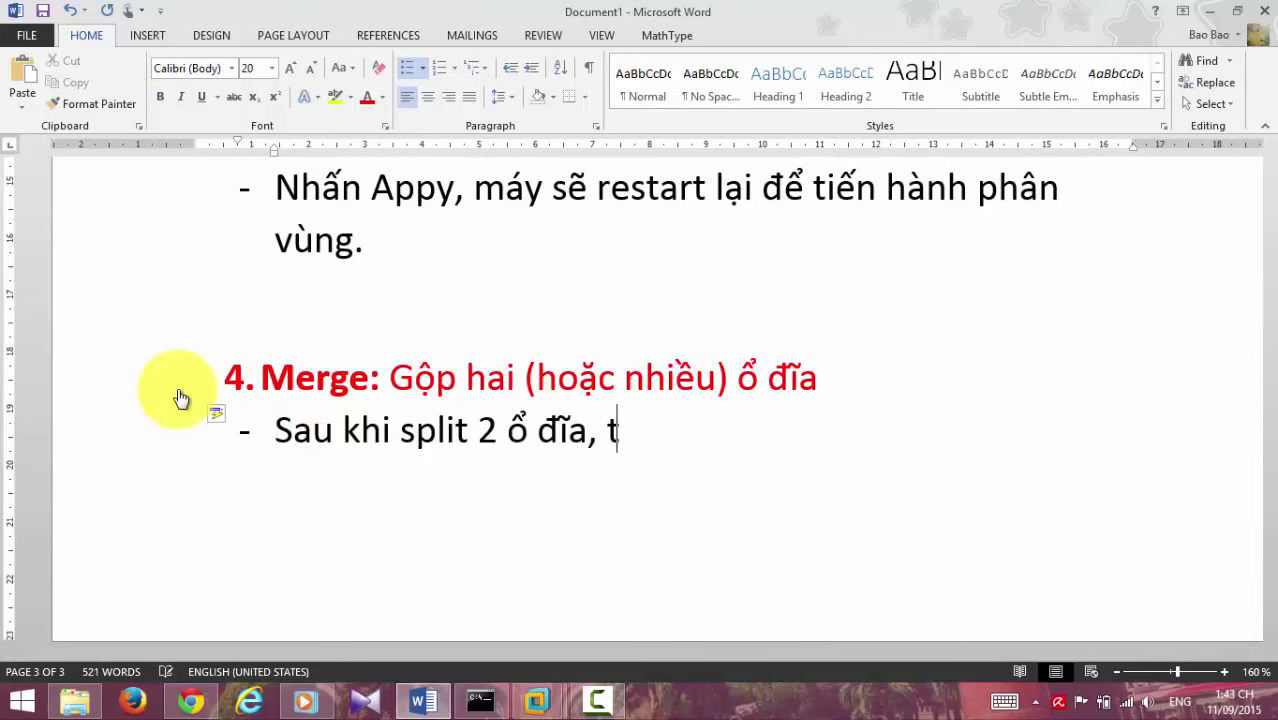
text(hì)
click(500, 432)
text(được)
click(793, 428)
text(ta sẽ tiến hành M)
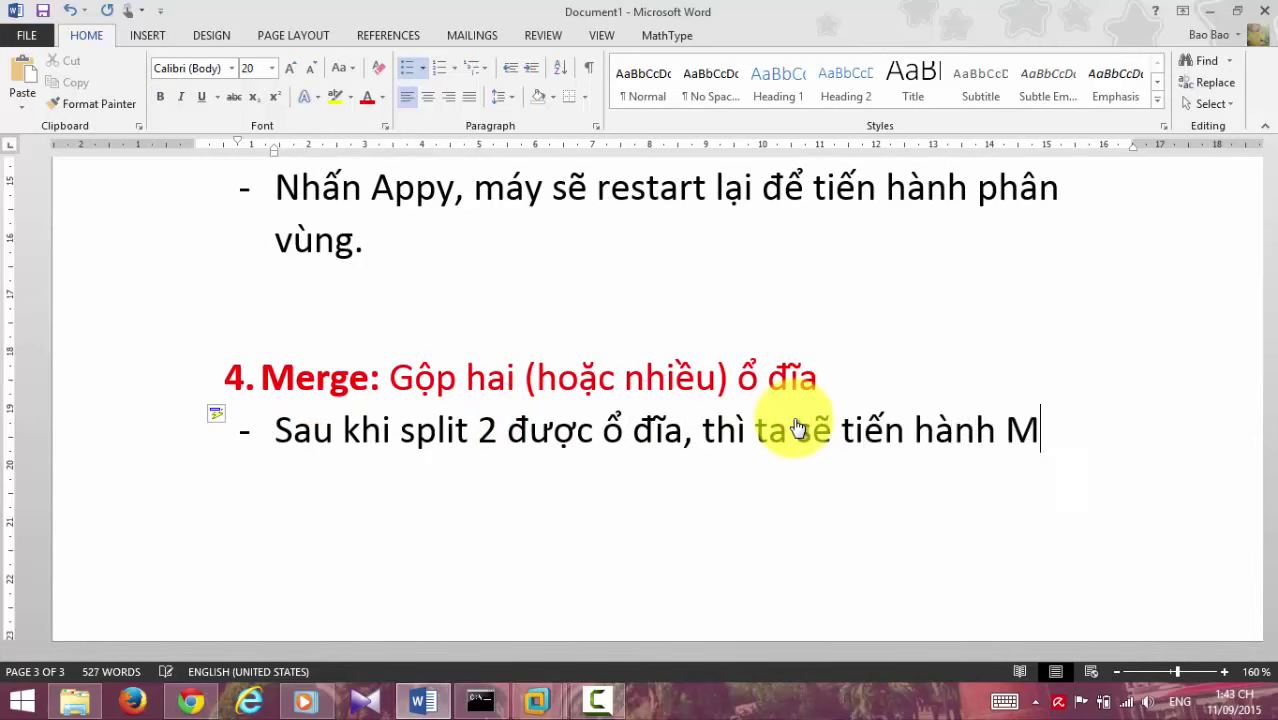
text(erge (nếu có nhu ca)
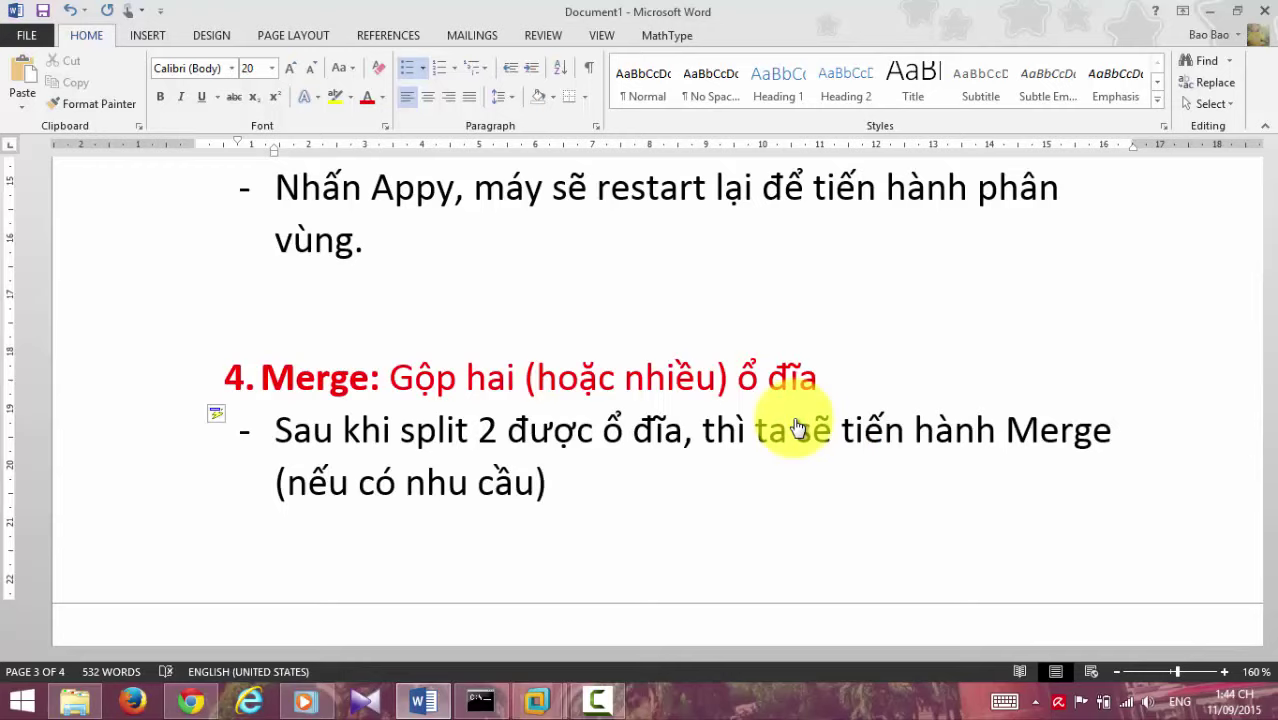
Switch to the Windows 7 x64 virtual machine, launch MiniTool Partition Wizard and start Merge Partition on drive F
click(532, 698)
click(600, 425)
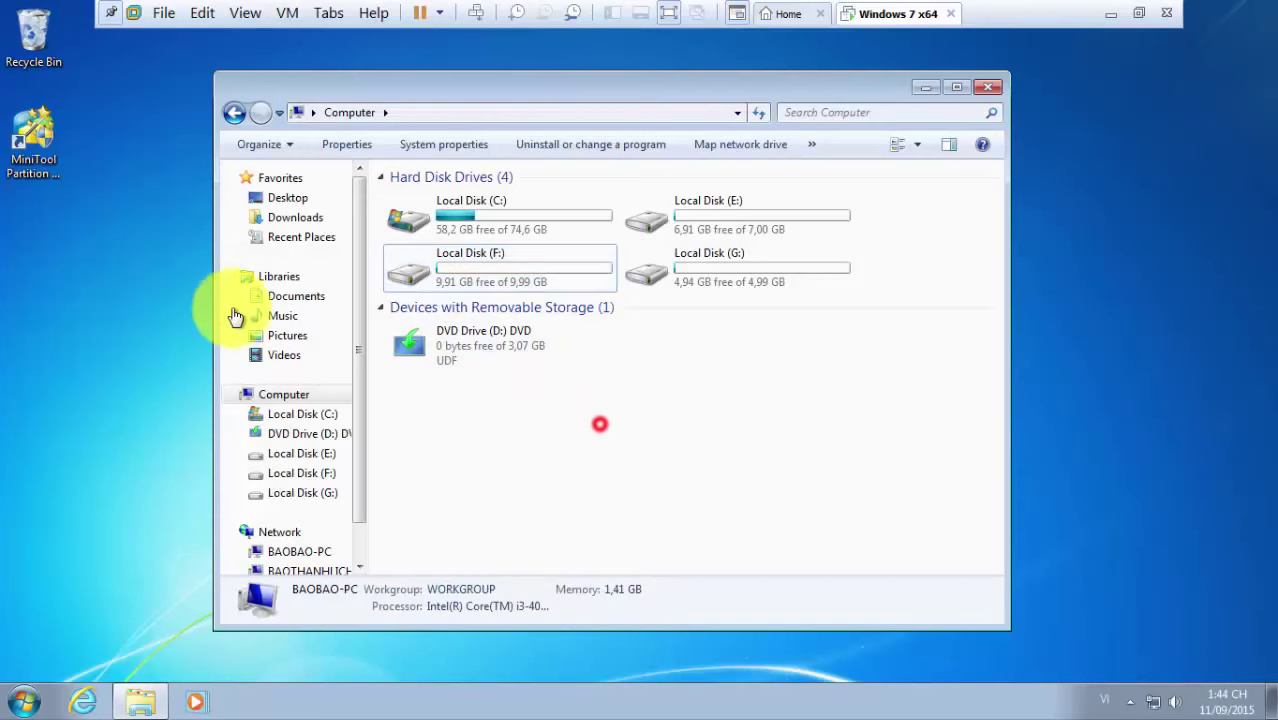
click(24, 148)
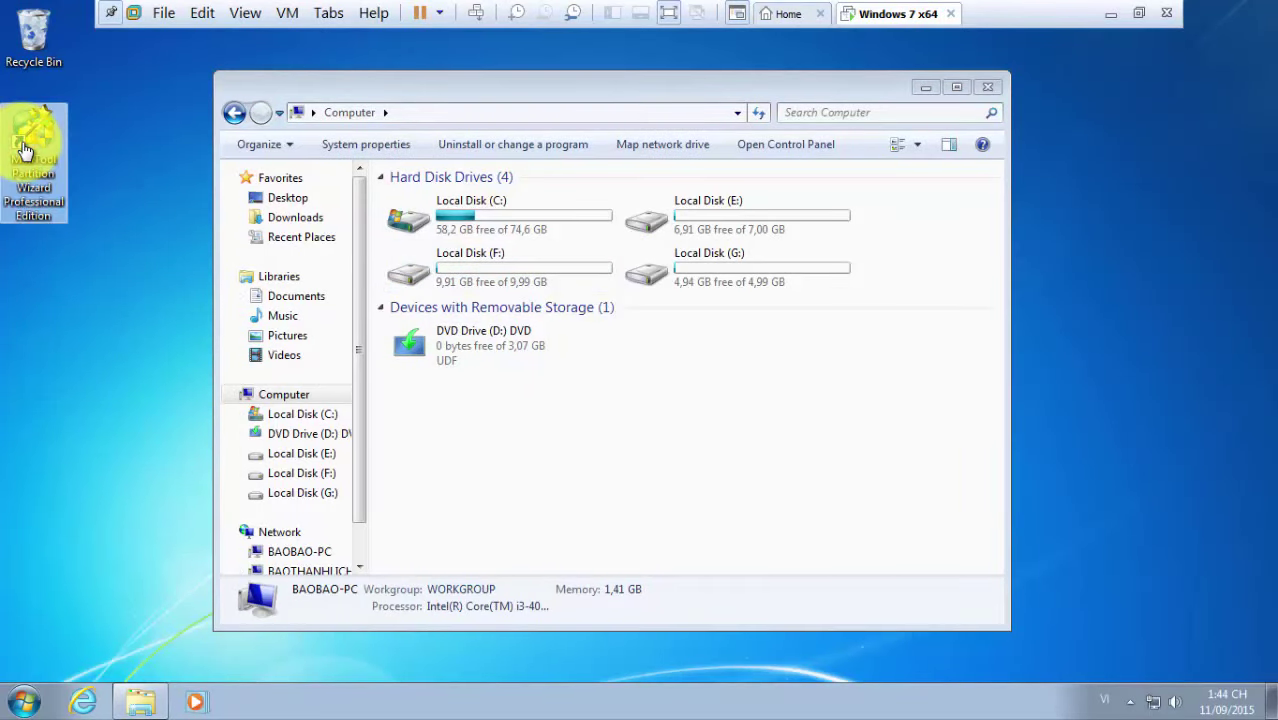
double_click(24, 148)
click(705, 385)
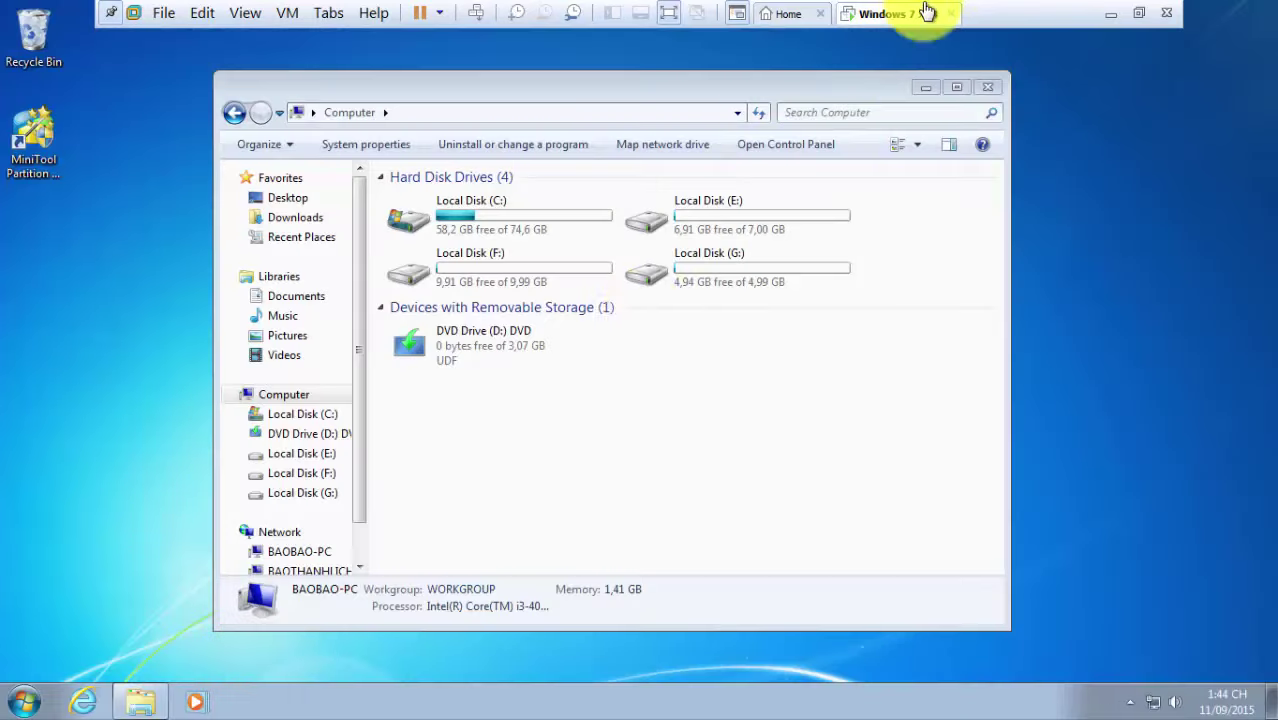
click(992, 89)
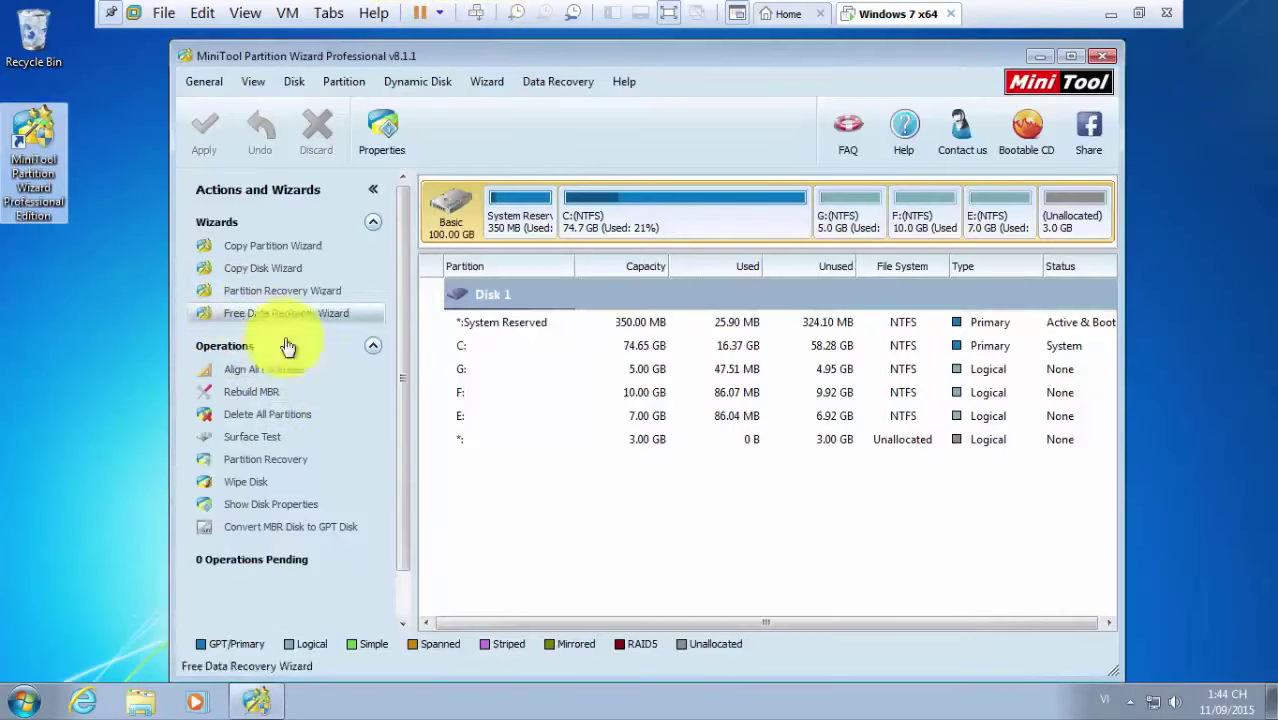
click(534, 400)
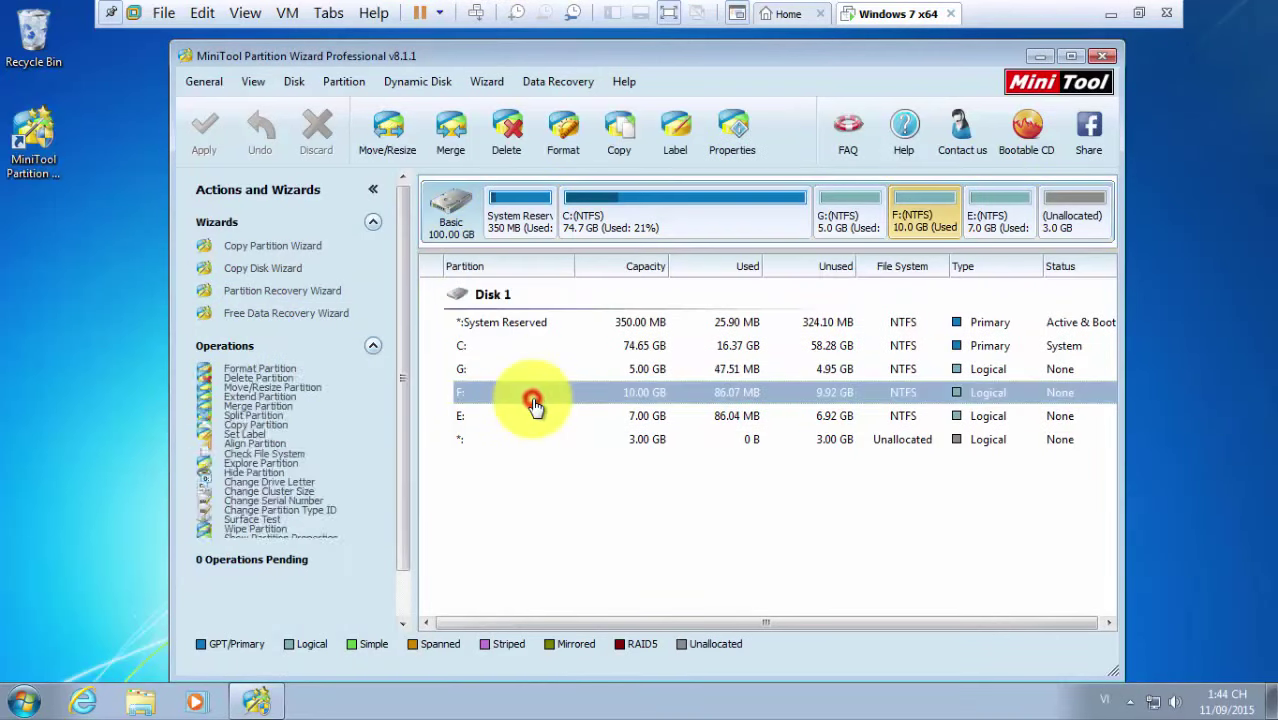
click(306, 458)
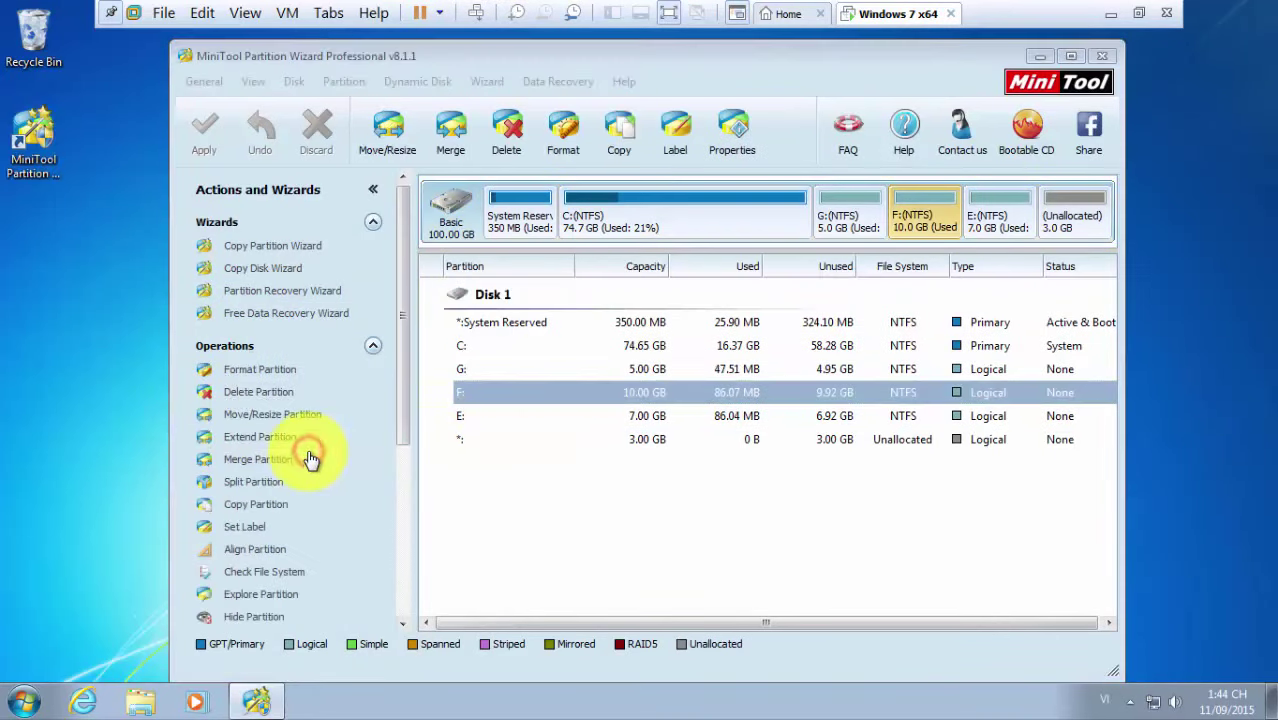
Back in Word, end the first bullet with a period and add the bullet "Mình sẽ gộp ổ F (10Gb) với G (5Gb) thành 15Gb."
click(1110, 13)
click(718, 479)
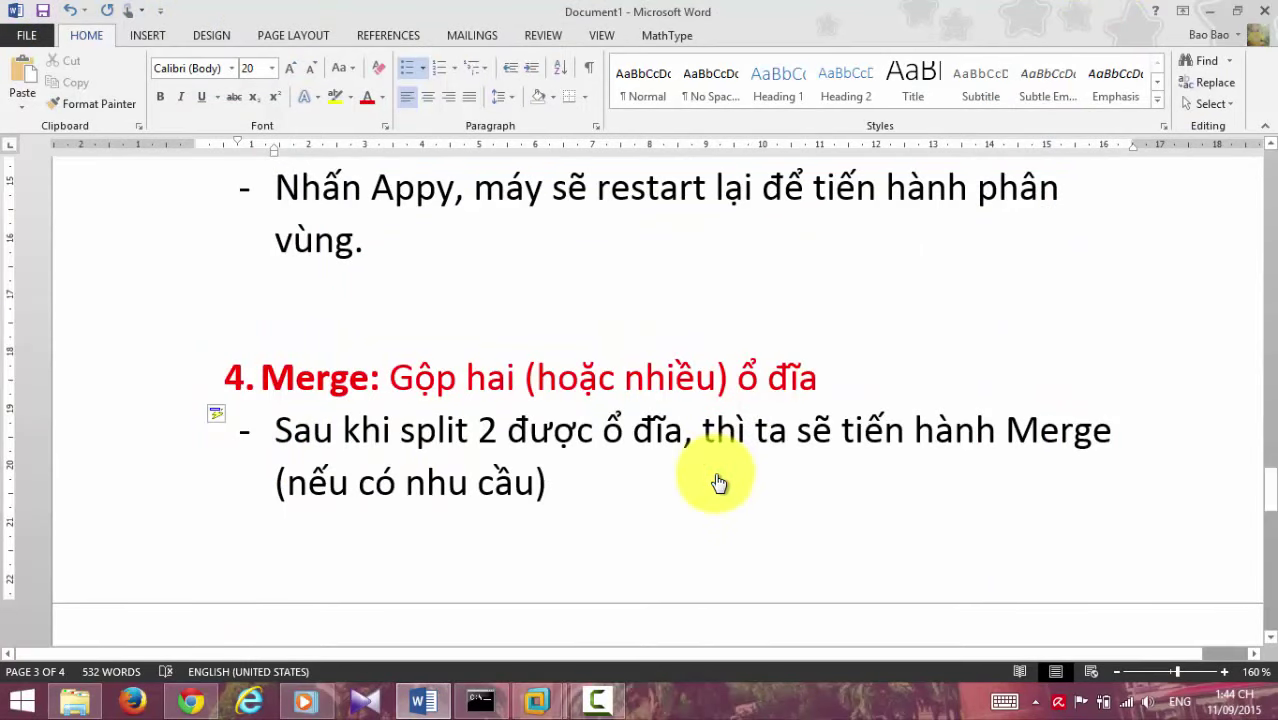
text(. Mì)
key(BackSpace)
key(BackSpace)
key(BackSpace)
key(Return)
text(Mình sẽ gộp )
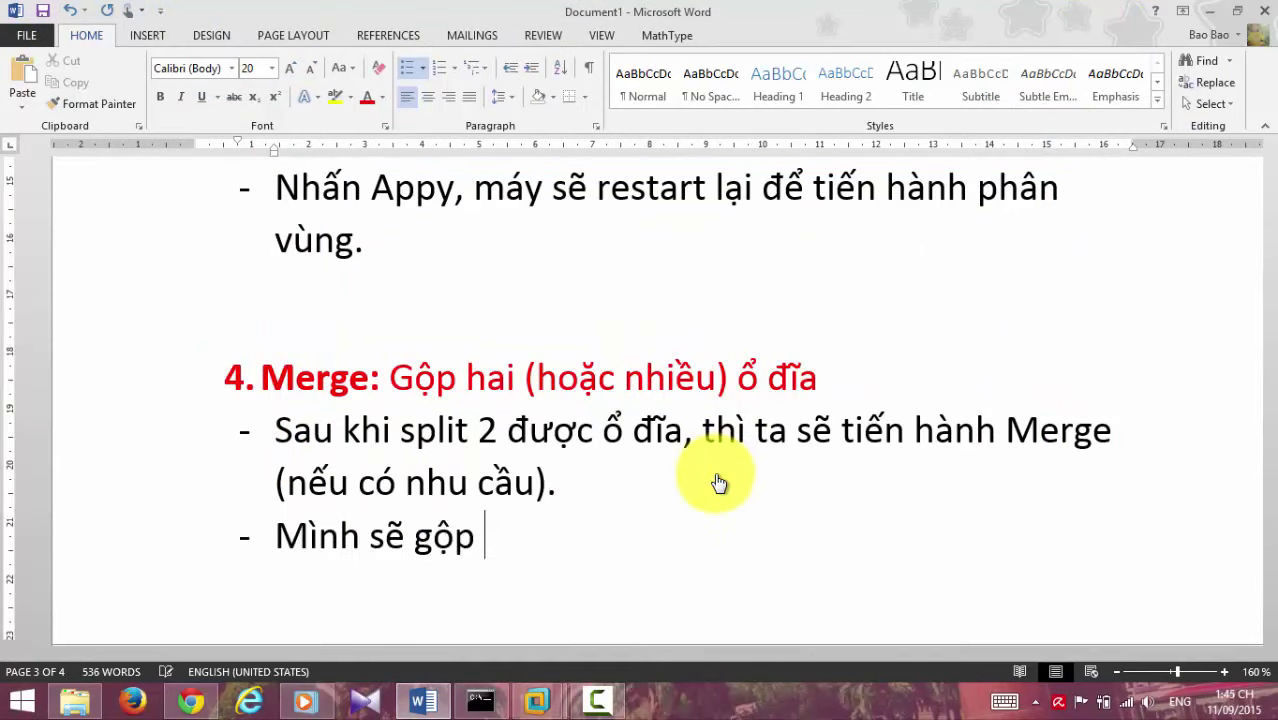
text(ổ F ()
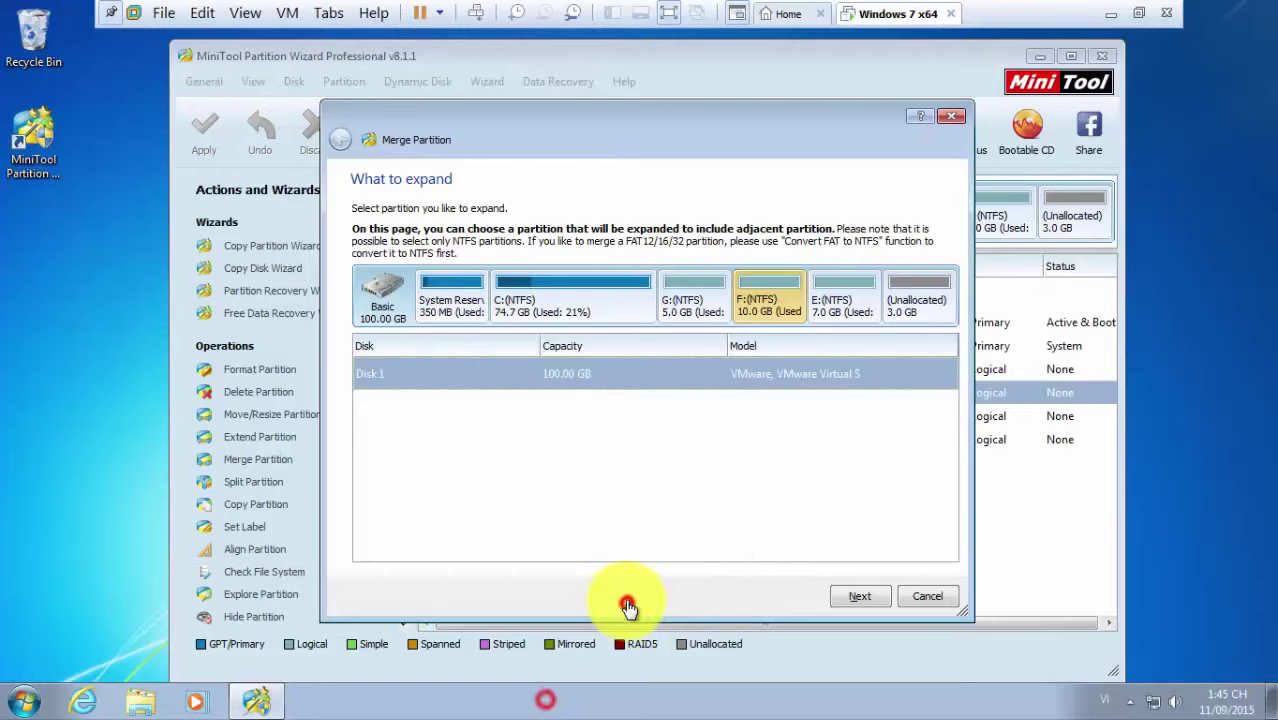
text(10g)
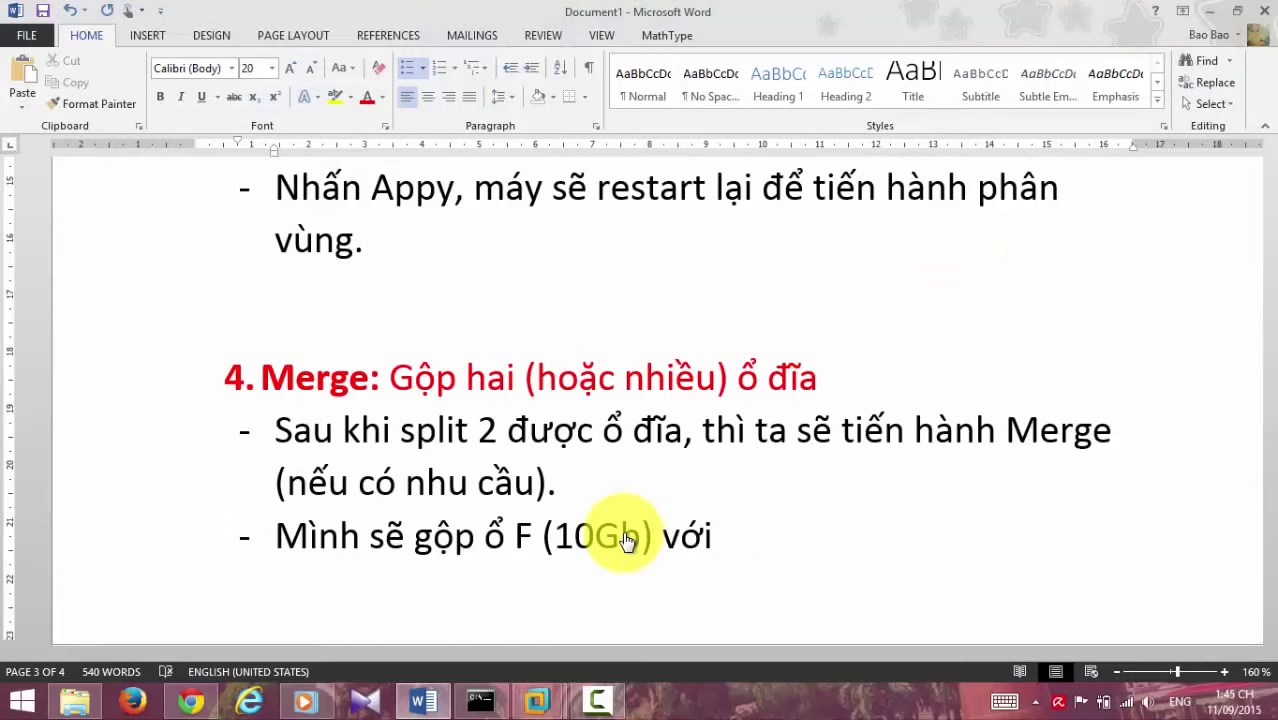
text(thành 15G)
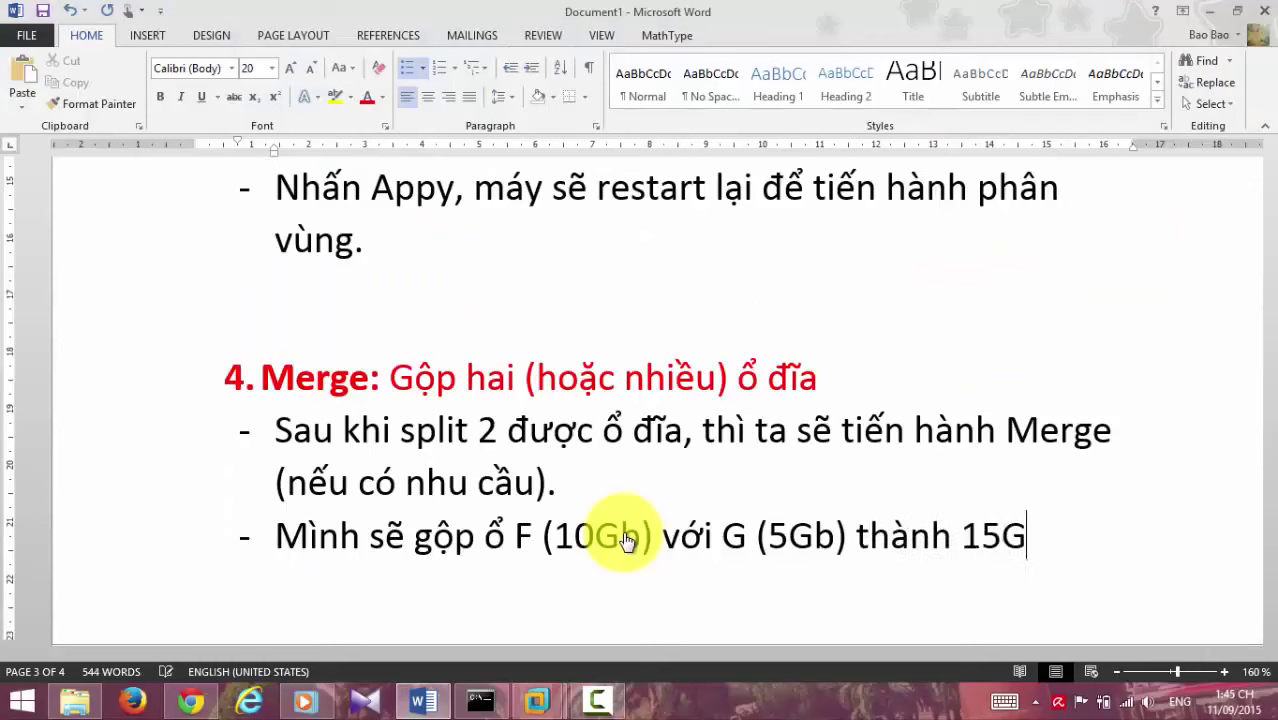
text(b. b)
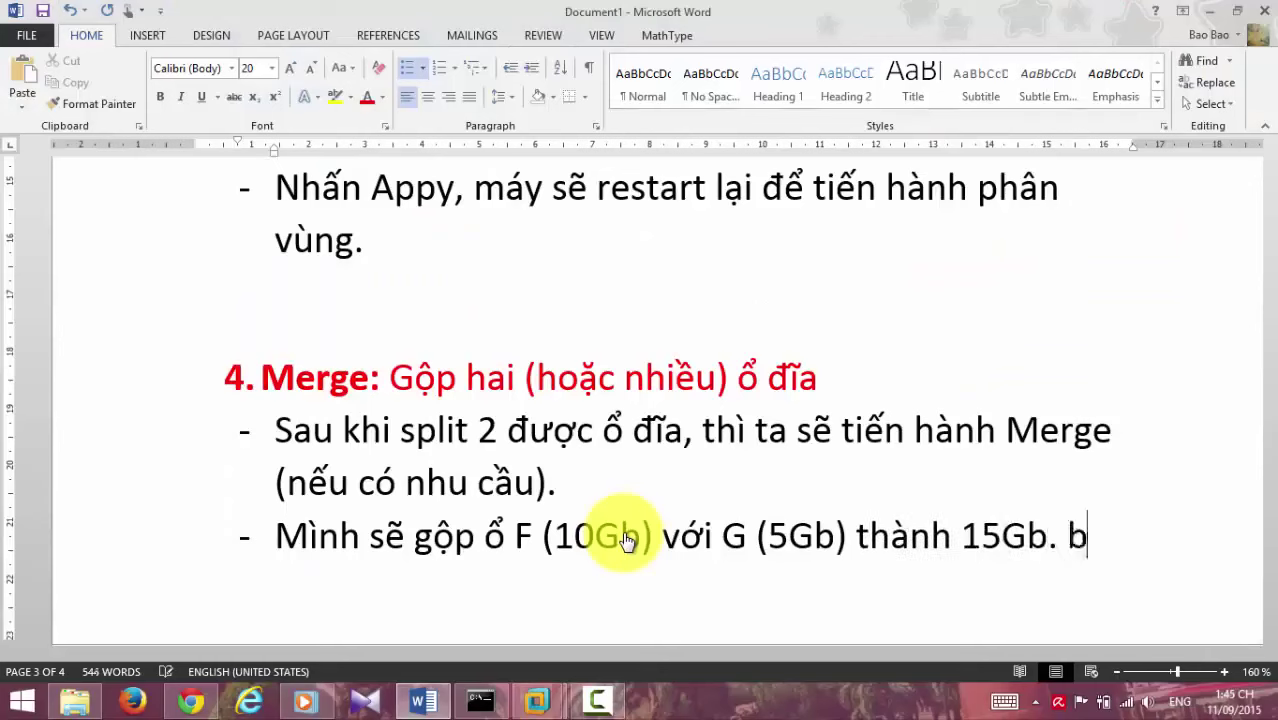
Add a third bullet under Merge reading "Bạn chọn ổ đĩa gộp → ổ F"
key(BackSpace)
key(BackSpace)
key(Return)
text(Bạn chọn ổ đĩa gộp → ổ F)
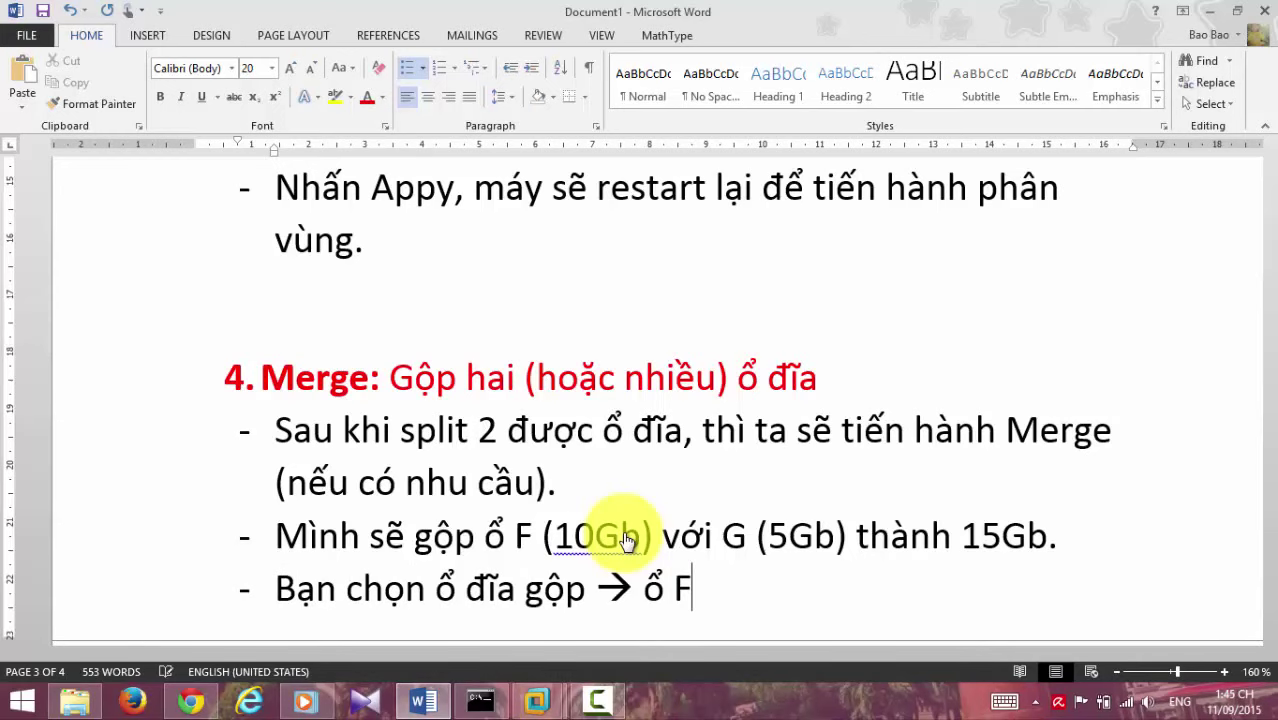
In the virtual machine's Merge Partition wizard, choose F as the partition to expand and E as the adjacent partition to merge
mouse_move(540, 698)
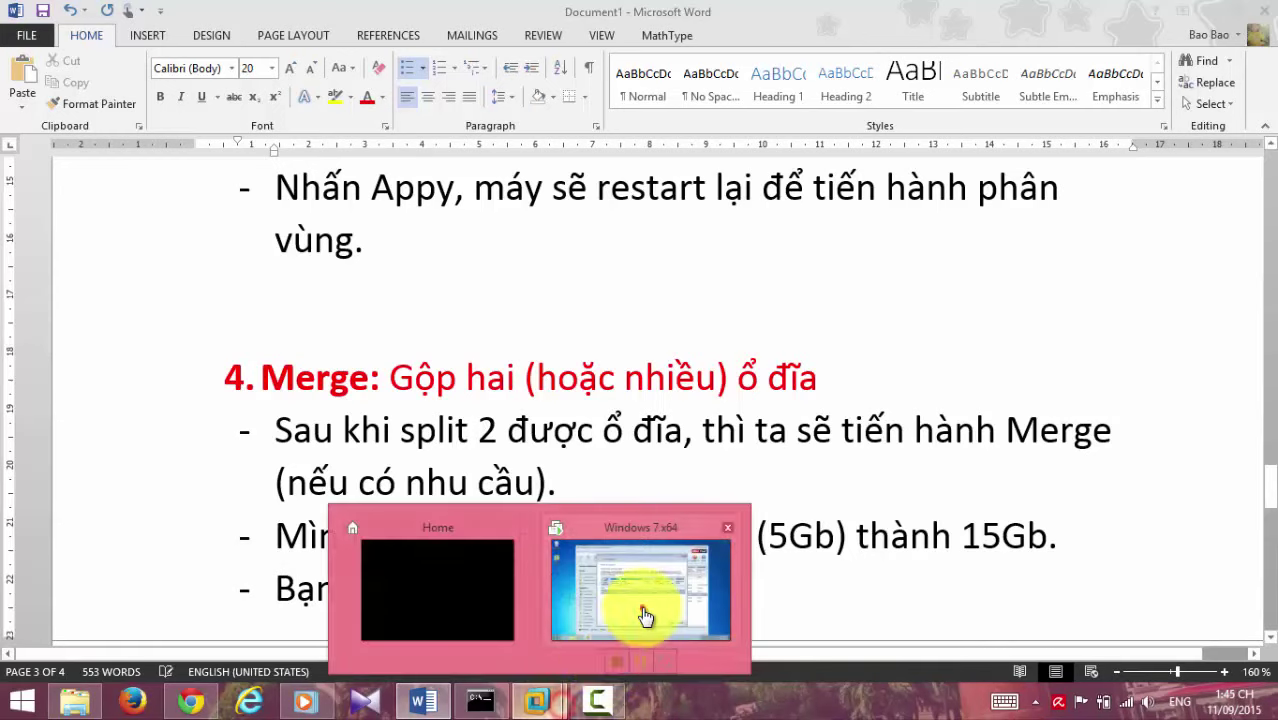
click(641, 607)
click(750, 294)
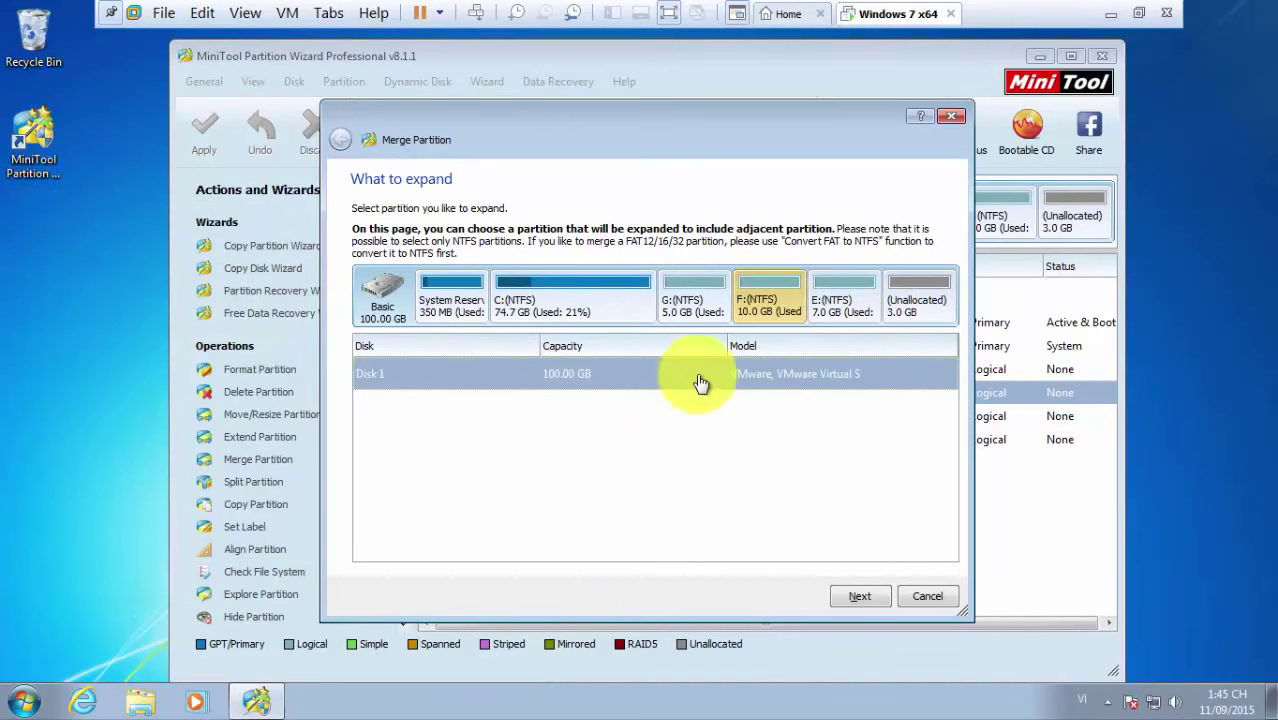
click(847, 600)
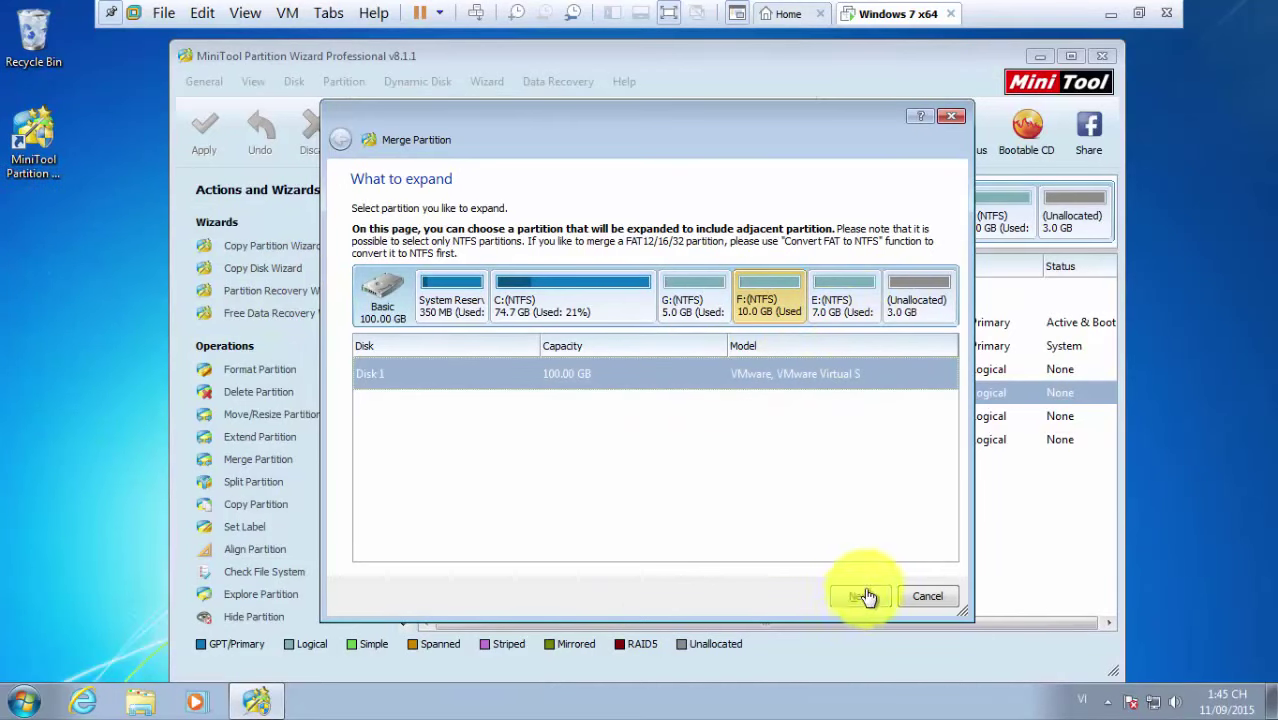
click(852, 600)
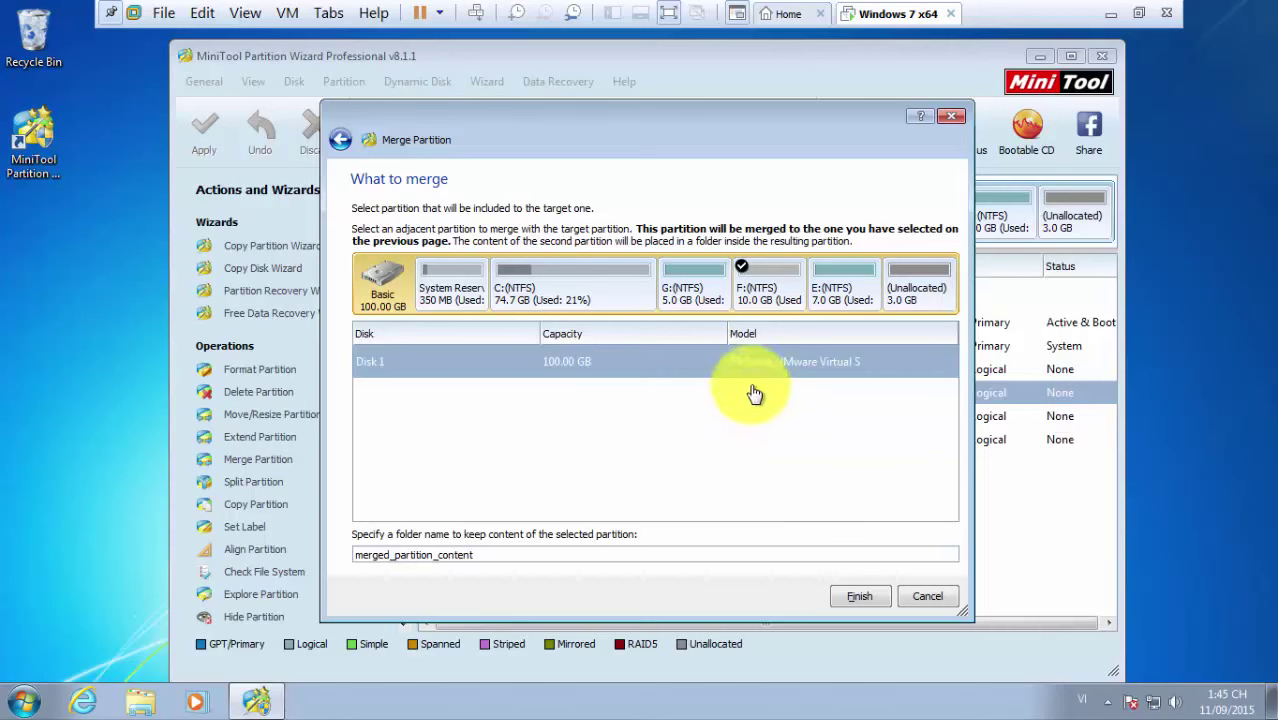
click(820, 287)
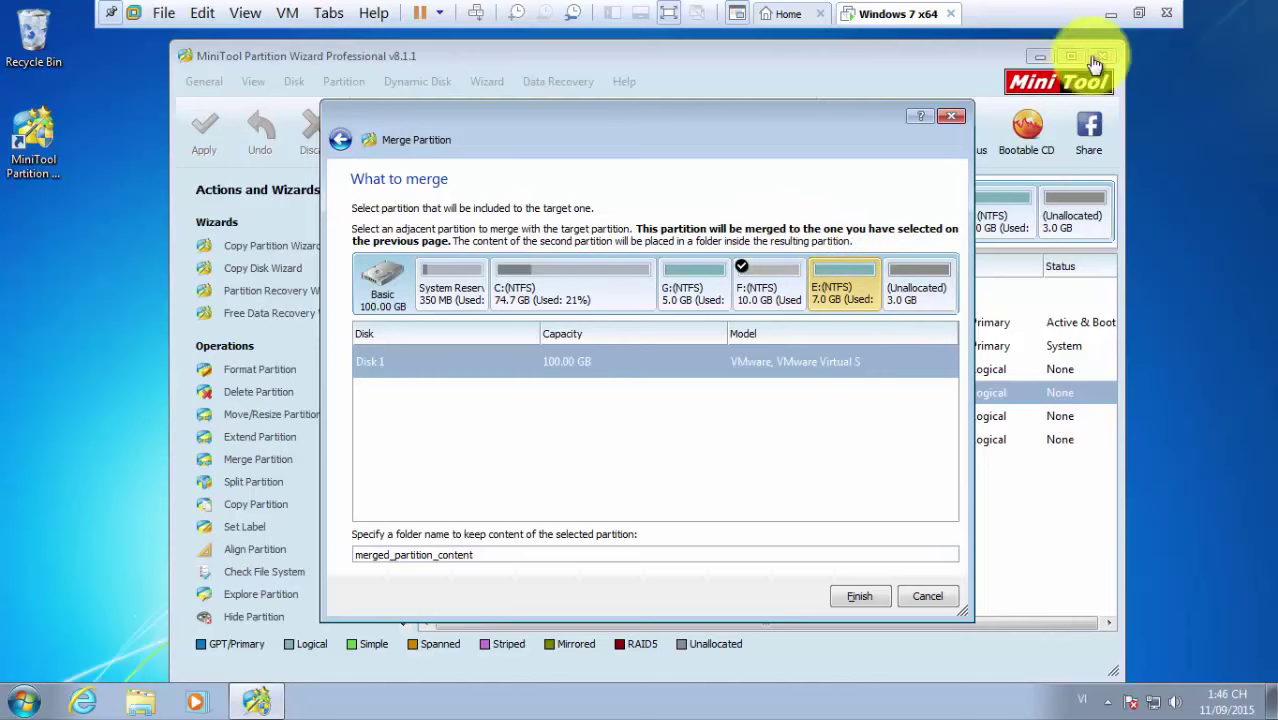
Return to Word and add the bullet "Sau đó là chọn ổ bị gộp → ổ G (giống như chia với bị chia trong phép toán)."
click(1111, 14)
key(Return)
text(Sau đo)
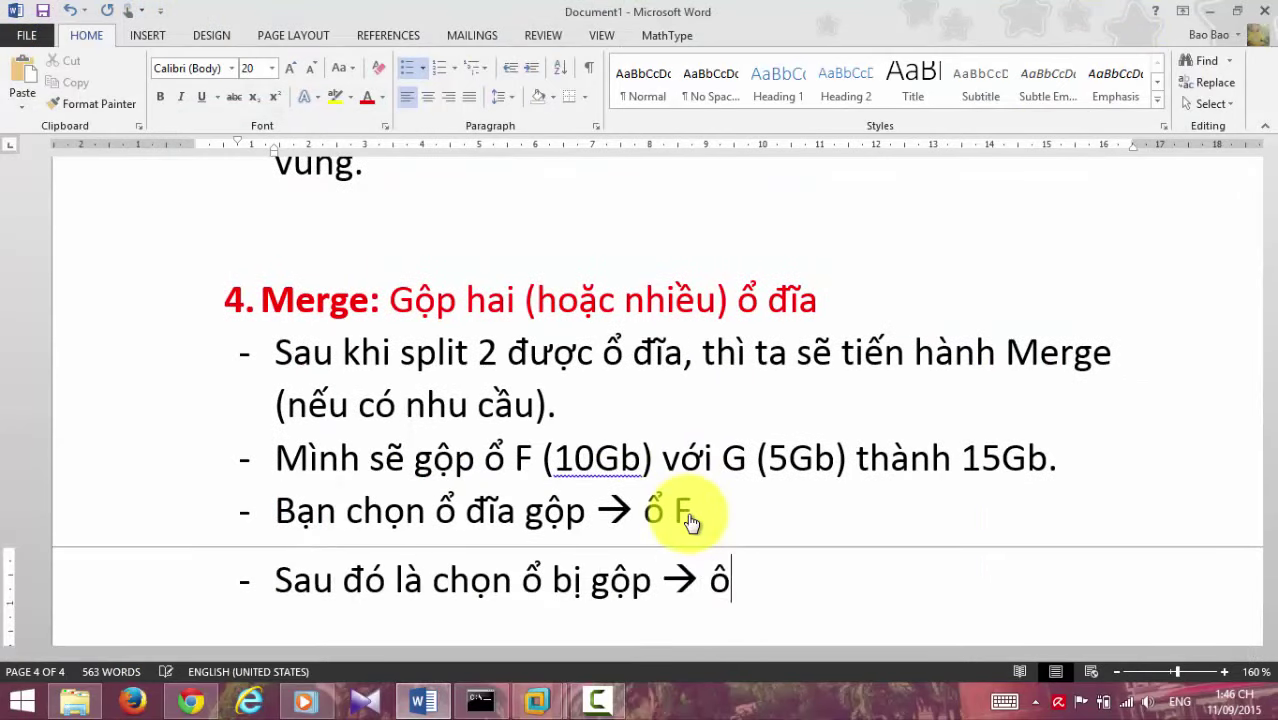
text( G (giống như chia với bị chia trong phép toán). Khi chọn ổ G là)
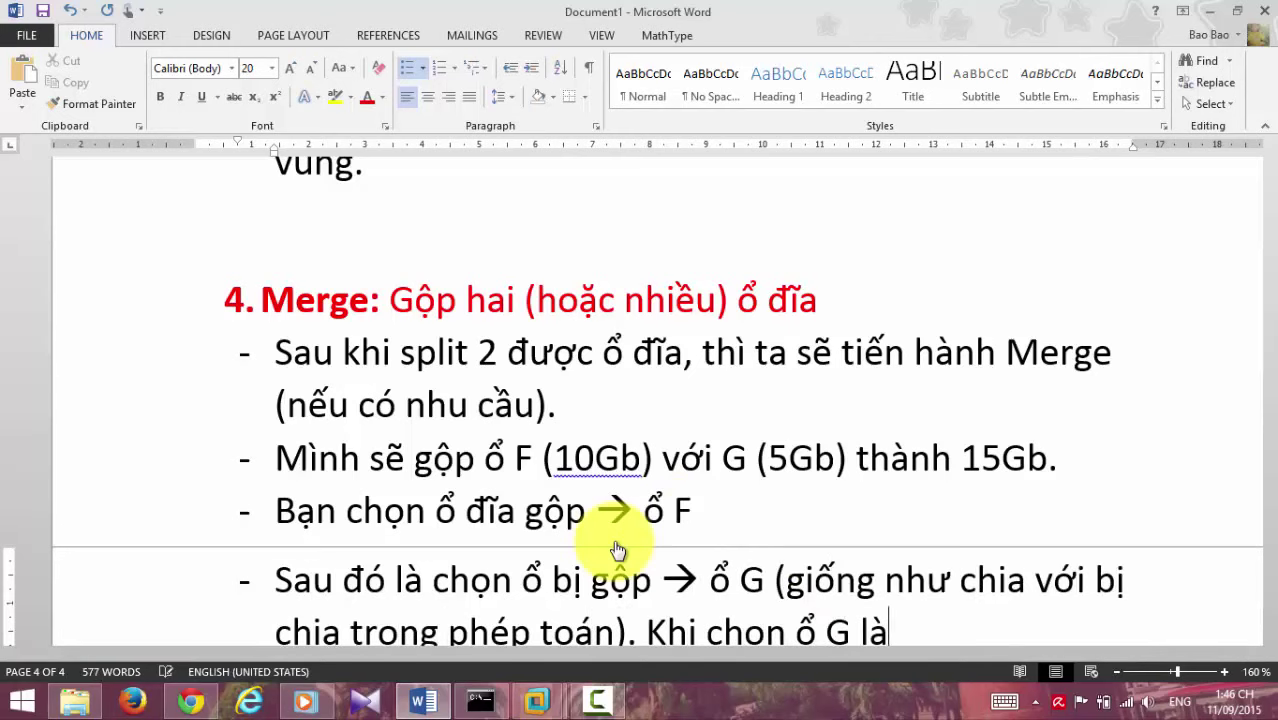
Finish the explanation that data on the merged drive G goes into a folder, "folder này sẽ được thấy trong ổ F sau khi gộp xong."
text( thì những d)
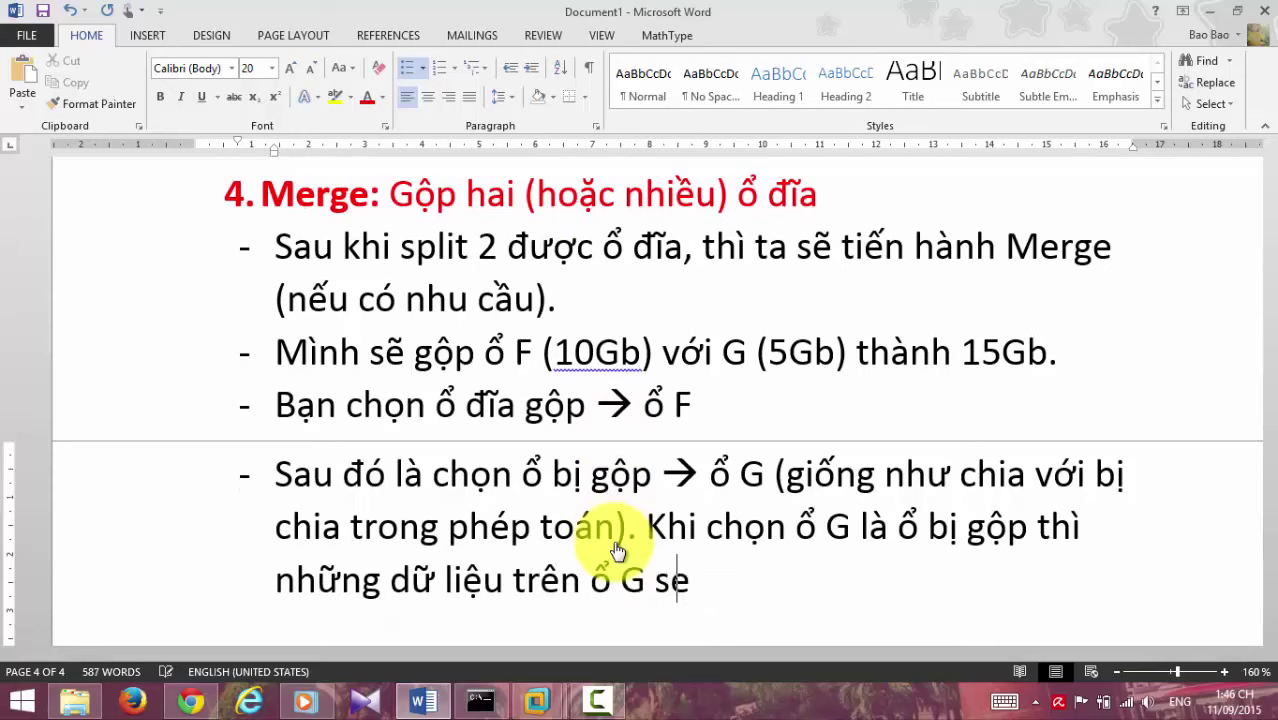
text(ữ liệu trên ổ G sẽ được bỏ vào một folder, )
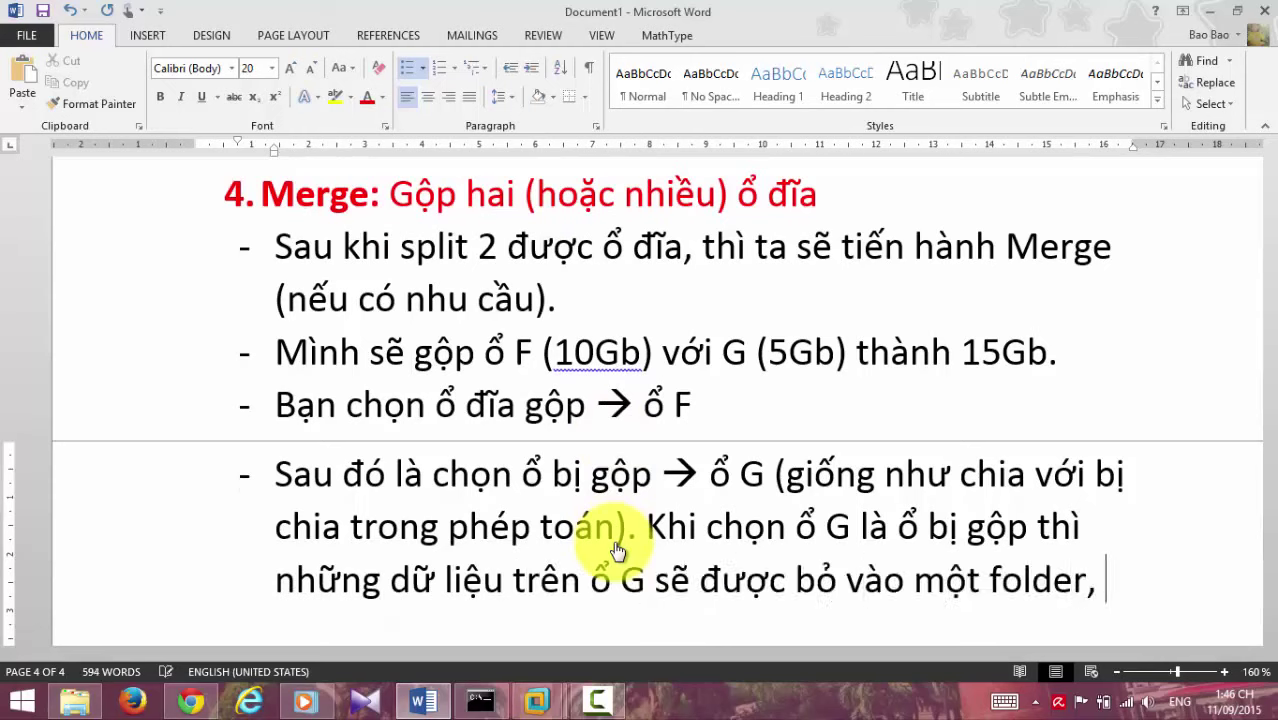
text(folder này sẽ được thấy trong ô)
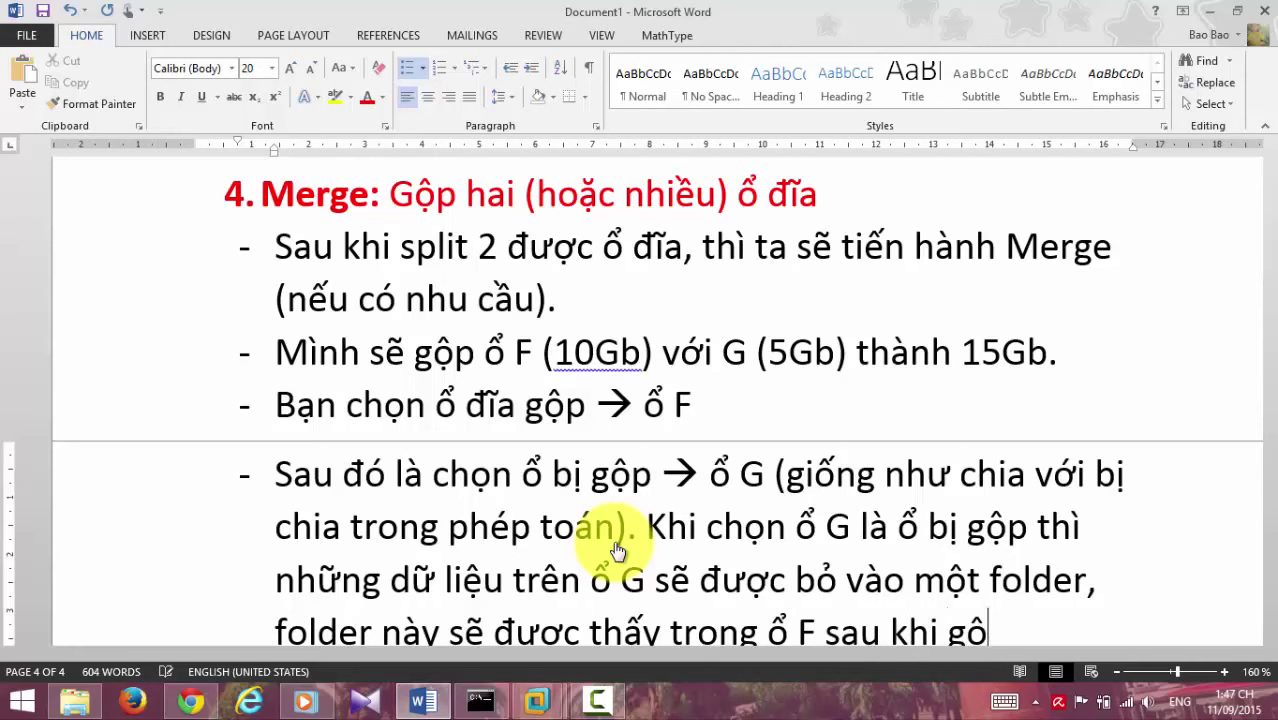
Insert the folder name note (tên là “G”) right after "bỏ vào một folder" in the drive G bullet
scroll(958, 434, down, 2)
click(1082, 440)
text((tên là “G”))
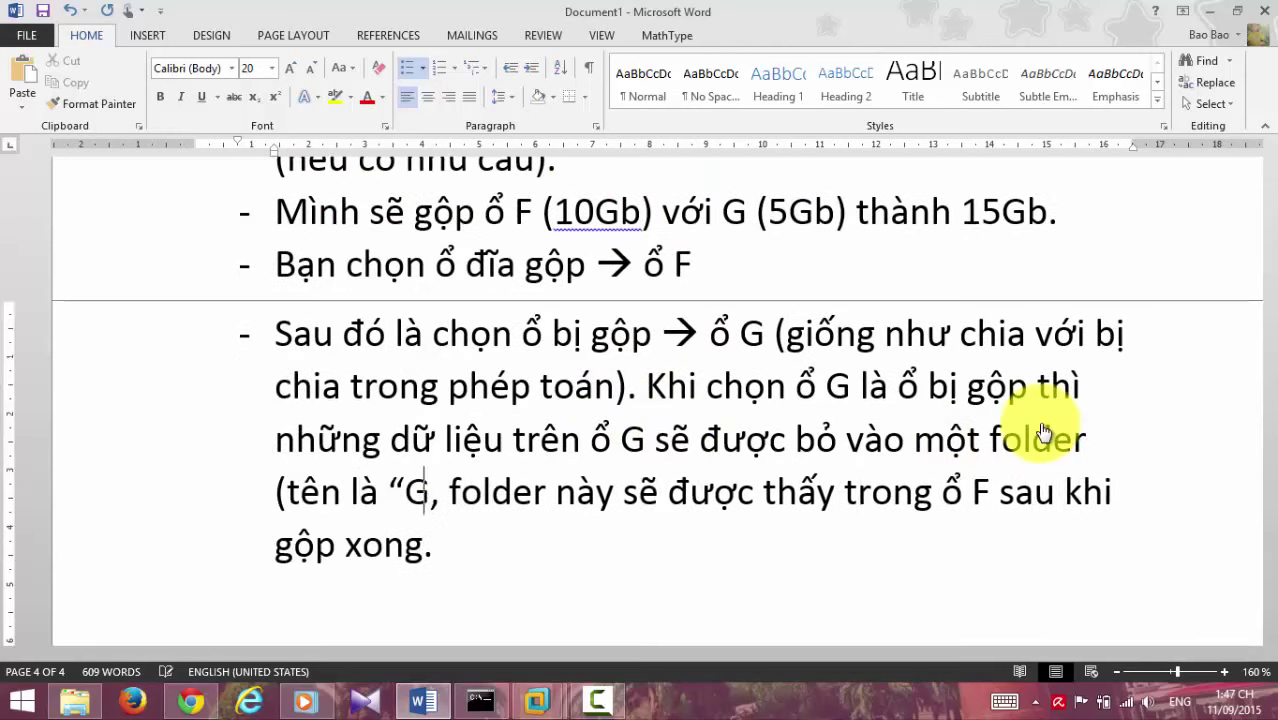
Append "Vd ổ G mình có một vài file như thế này (winrar, idm, unikey,…). Sau khi gộp bạn sẽ thấy kết quả." to the bullet
scroll(540, 540, down, 1)
click(542, 533)
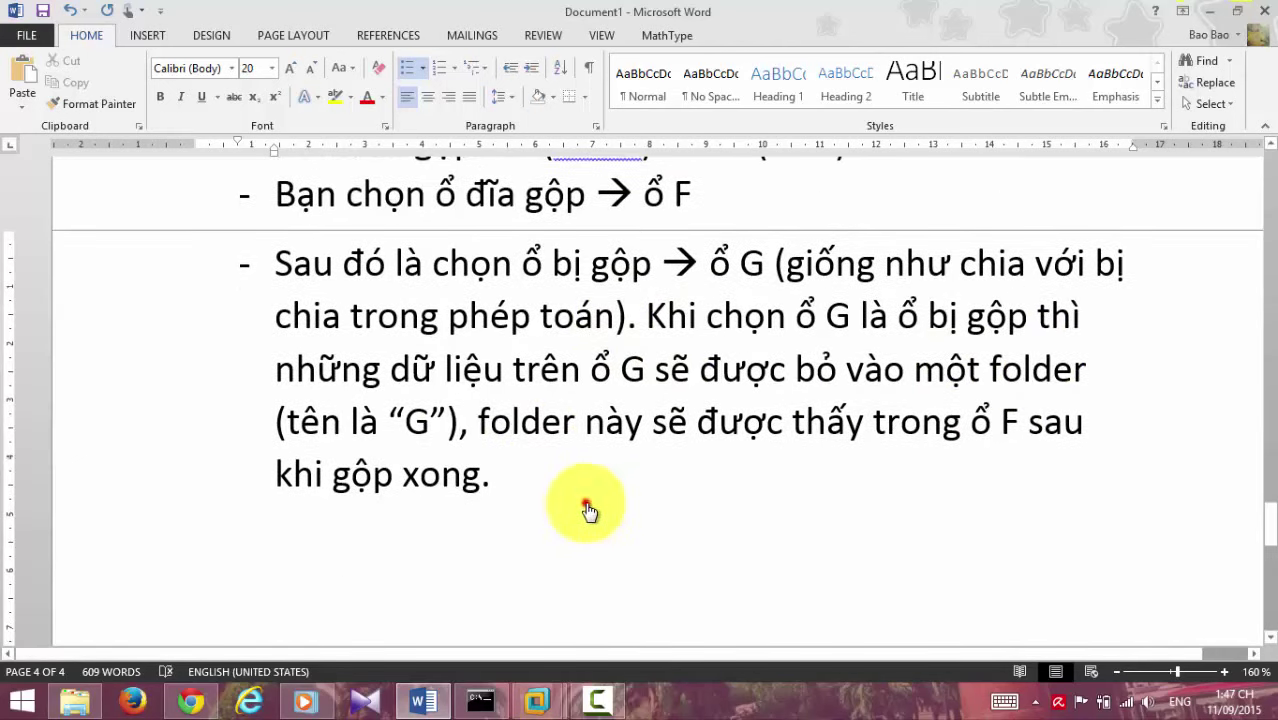
text(Vd ổ G m)
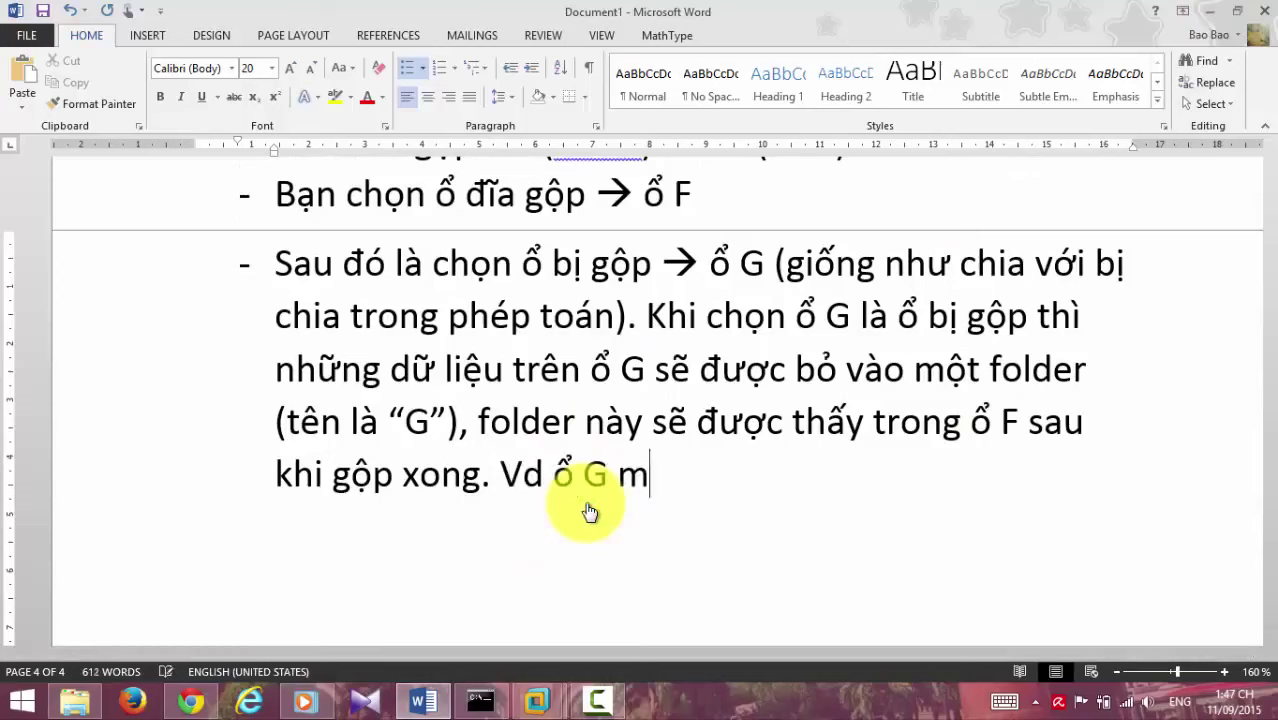
text(ình có một vài file như thế n)
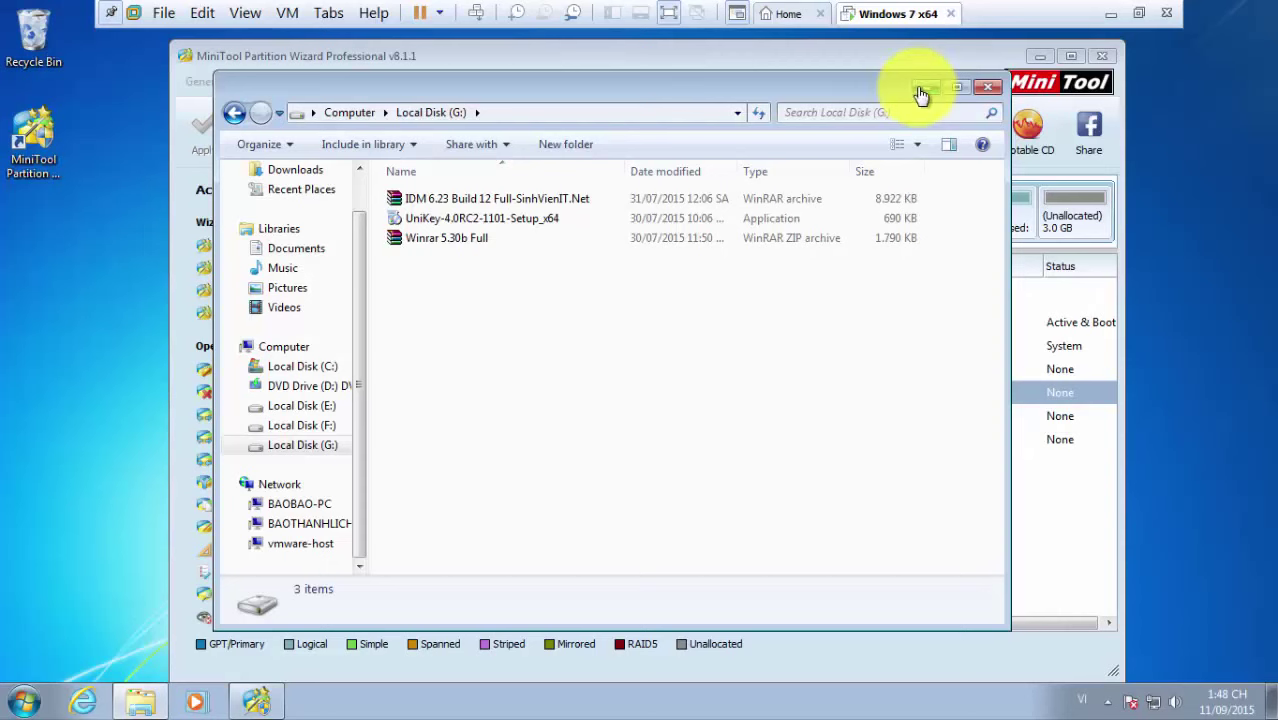
click(922, 92)
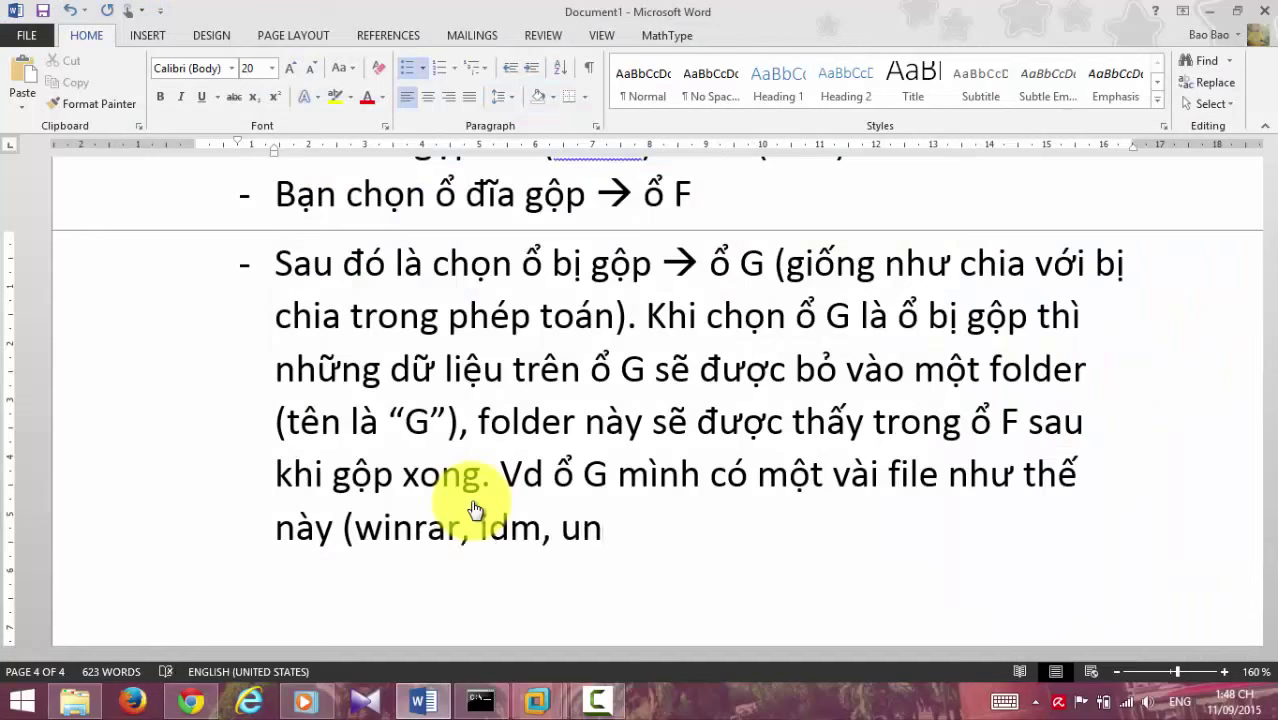
text(gộp bạn sẽ thấy kết quả.)
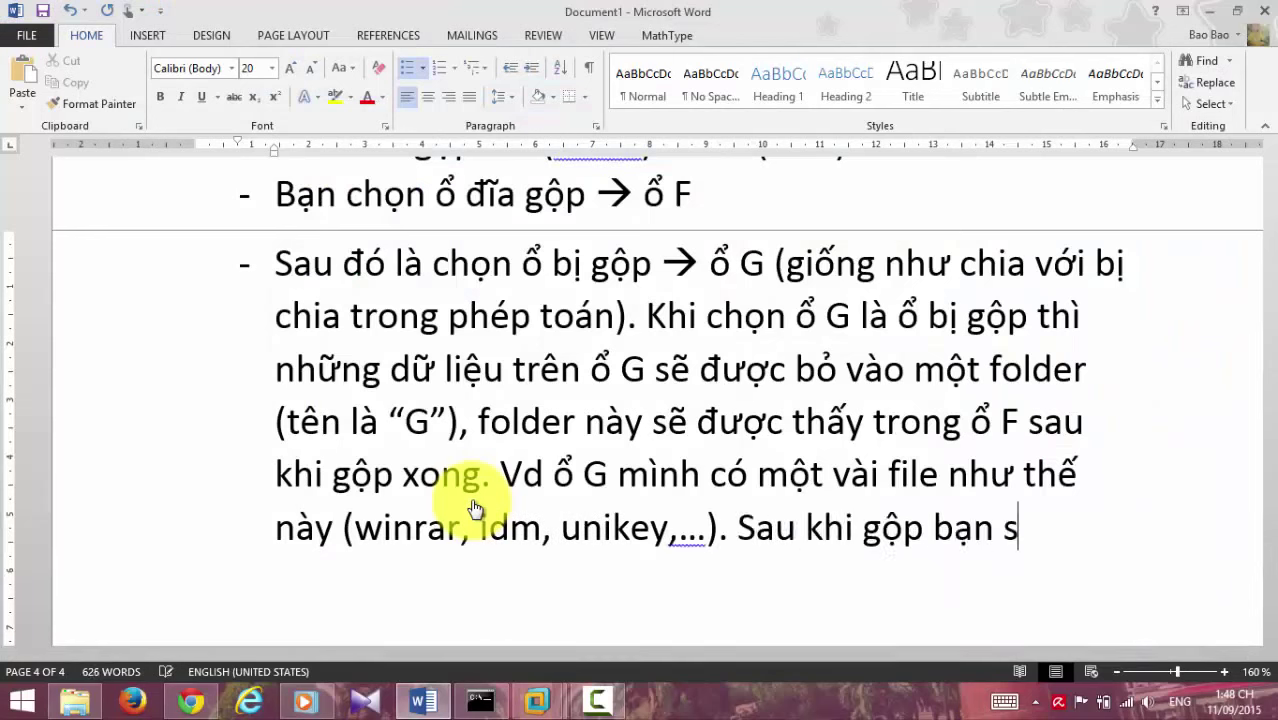
Add a final Merge bullet reading "Cuối cùng là nhấn Apply để nó phân vùng lại."
key(Return)
text(Cuoi cùng là nha)
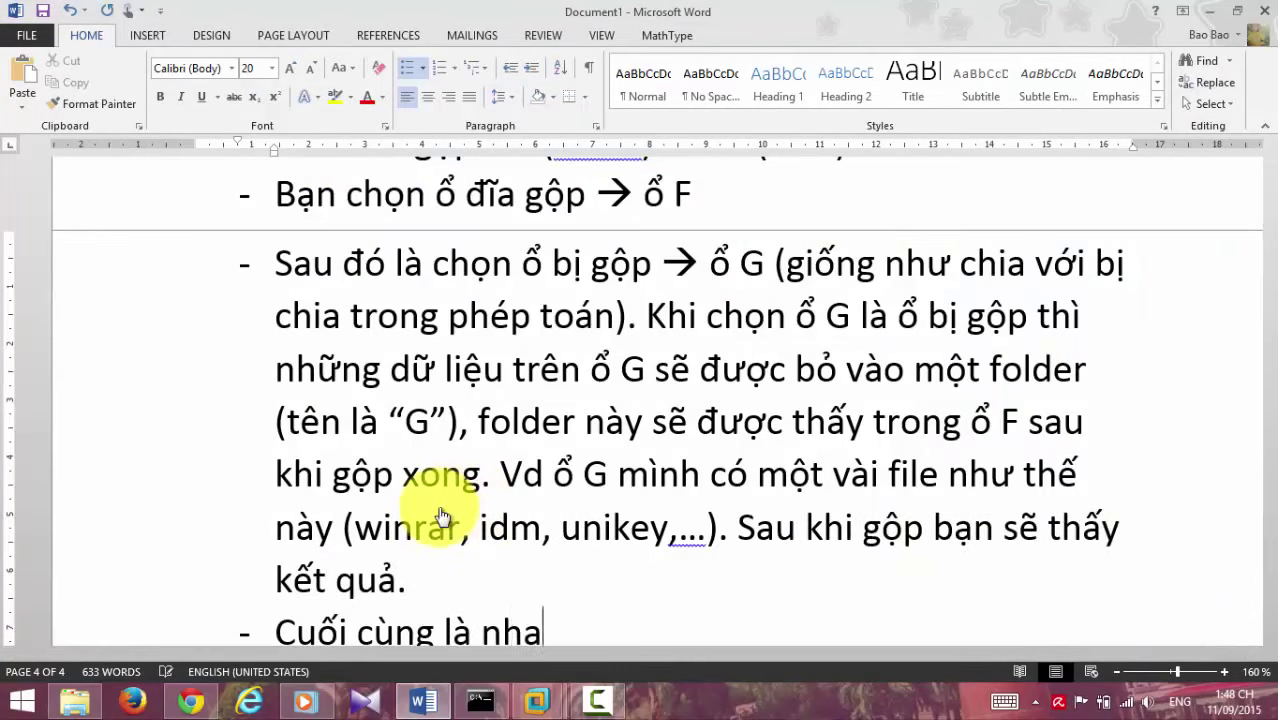
text(n Apply để nó phân vùng lại.)
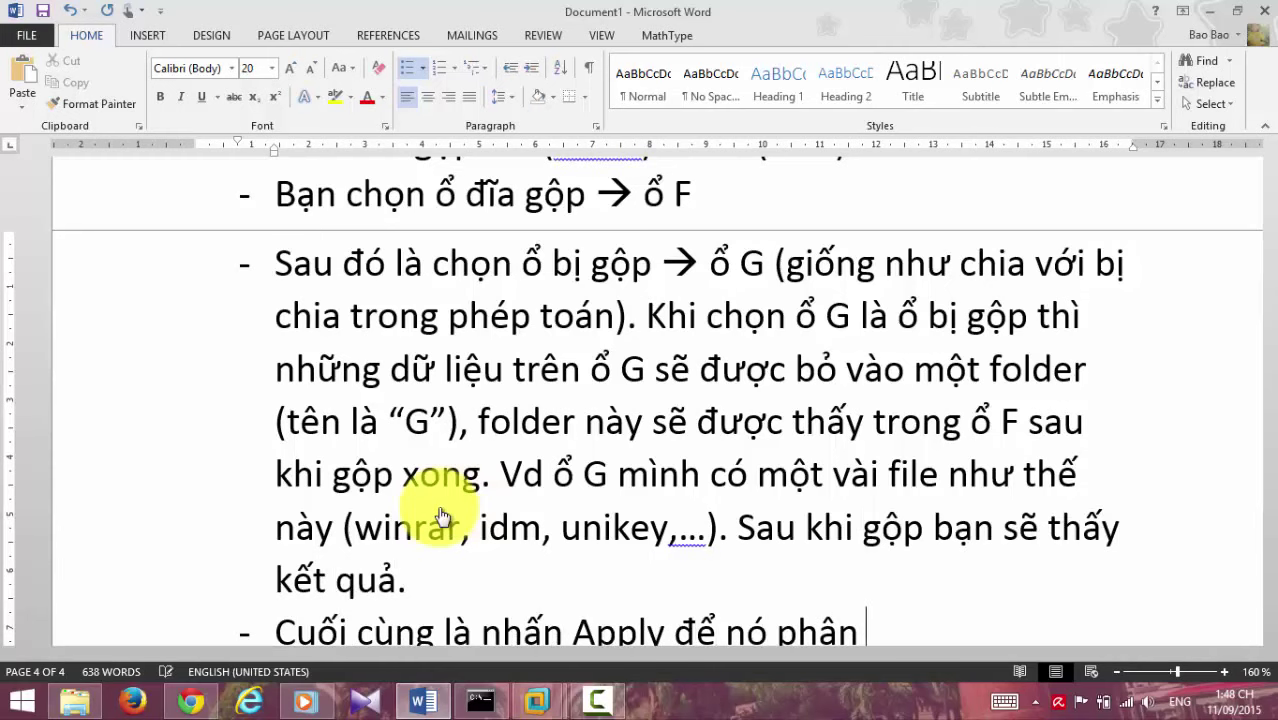
Switch to the Windows 7 virtual machine and apply the pending partition changes in MiniTool Partition Wizard
double_click(610, 632)
click(598, 700)
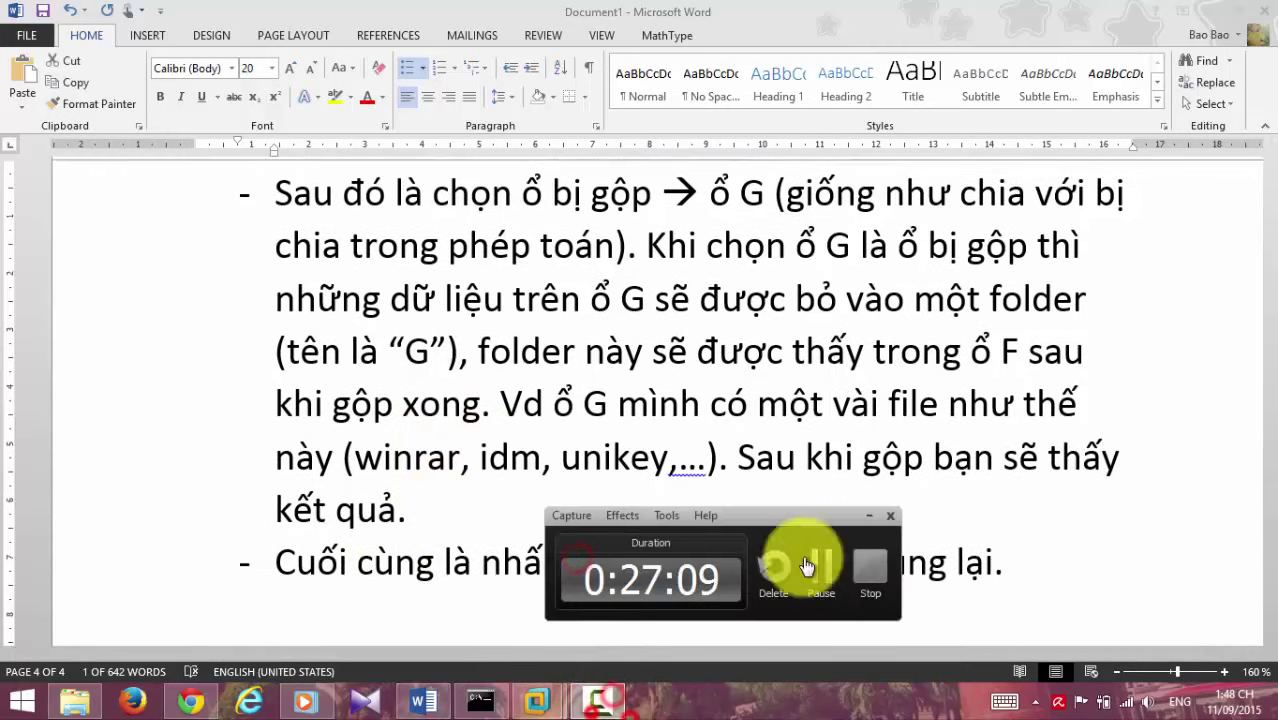
click(868, 516)
mouse_move(537, 700)
click(640, 632)
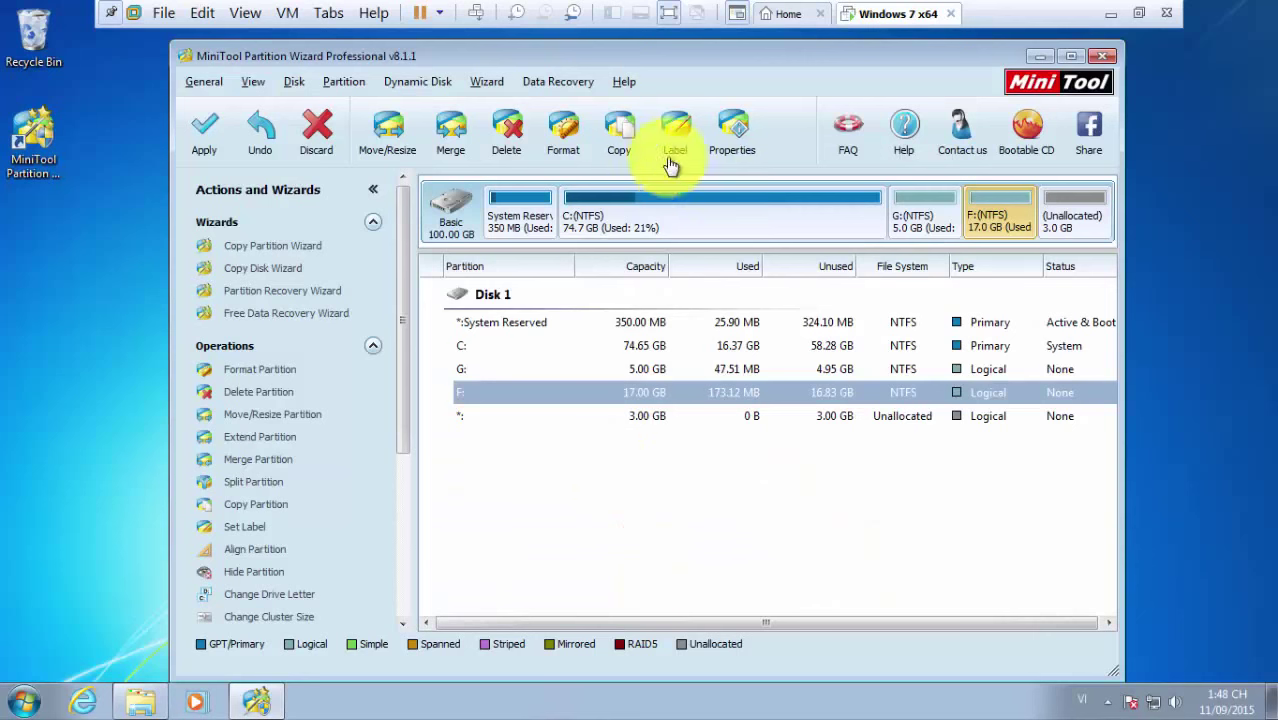
click(196, 138)
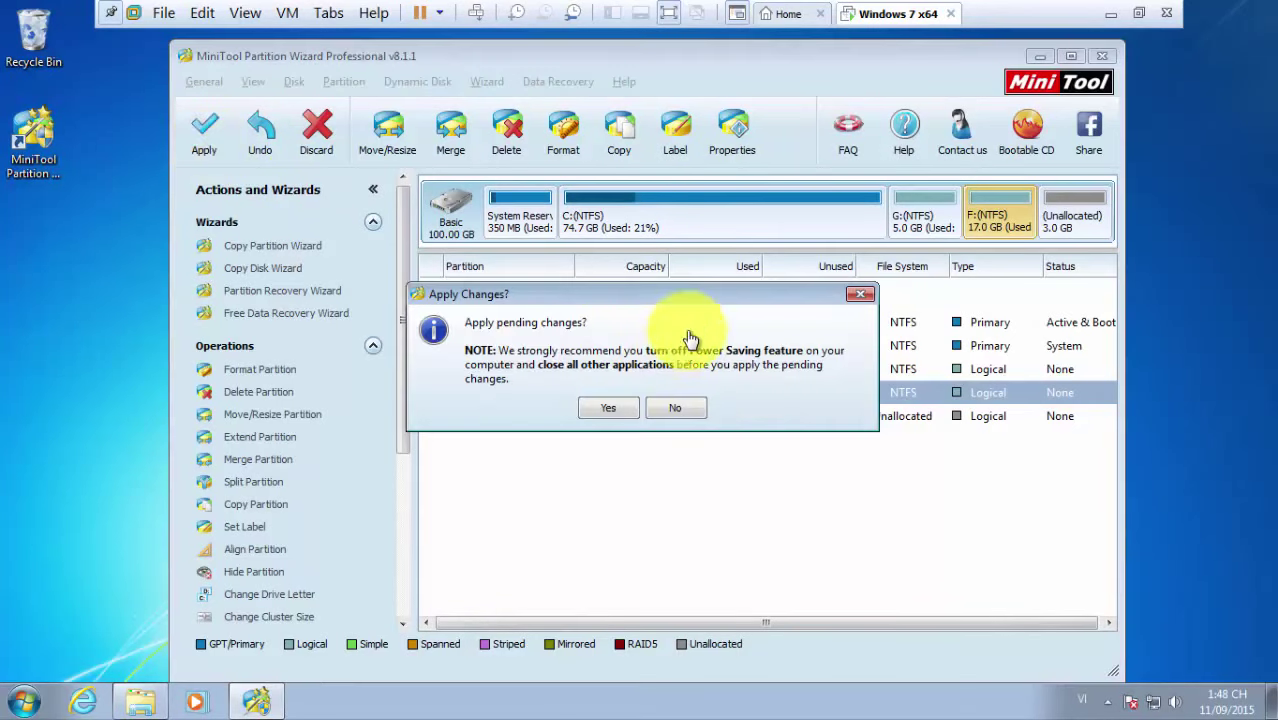
drag(699, 301, 762, 491)
click(670, 591)
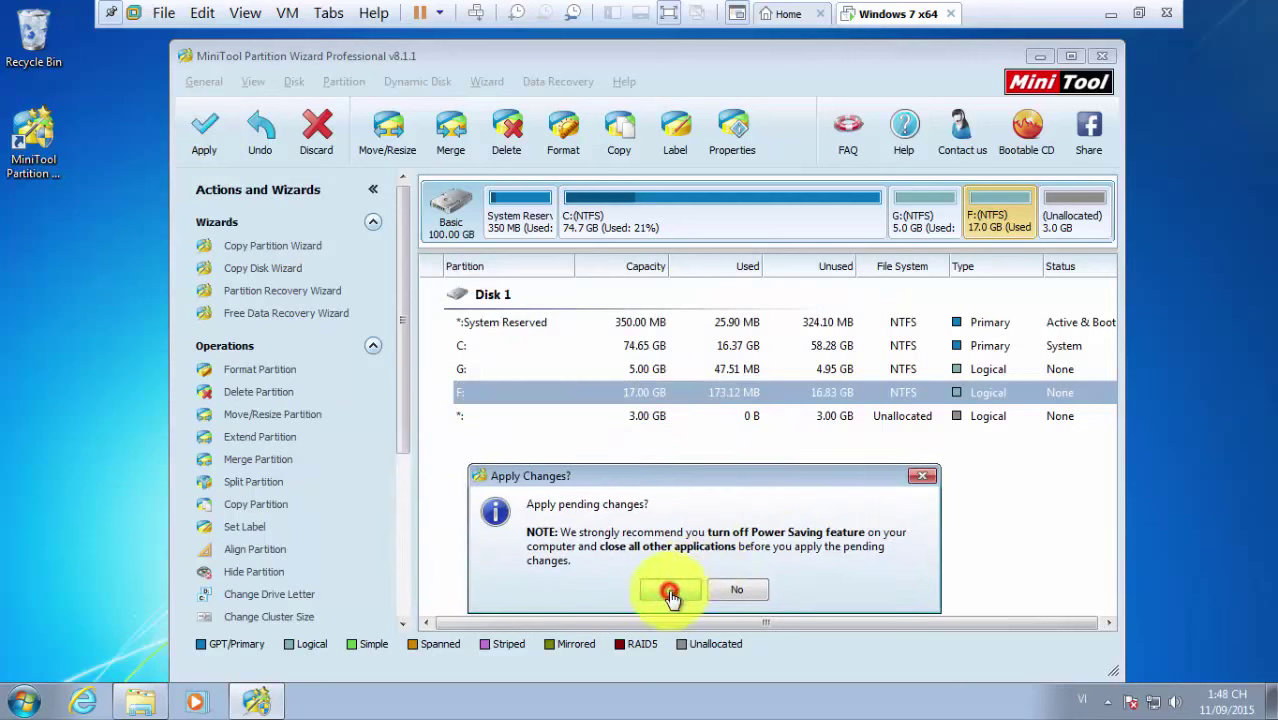
click(640, 591)
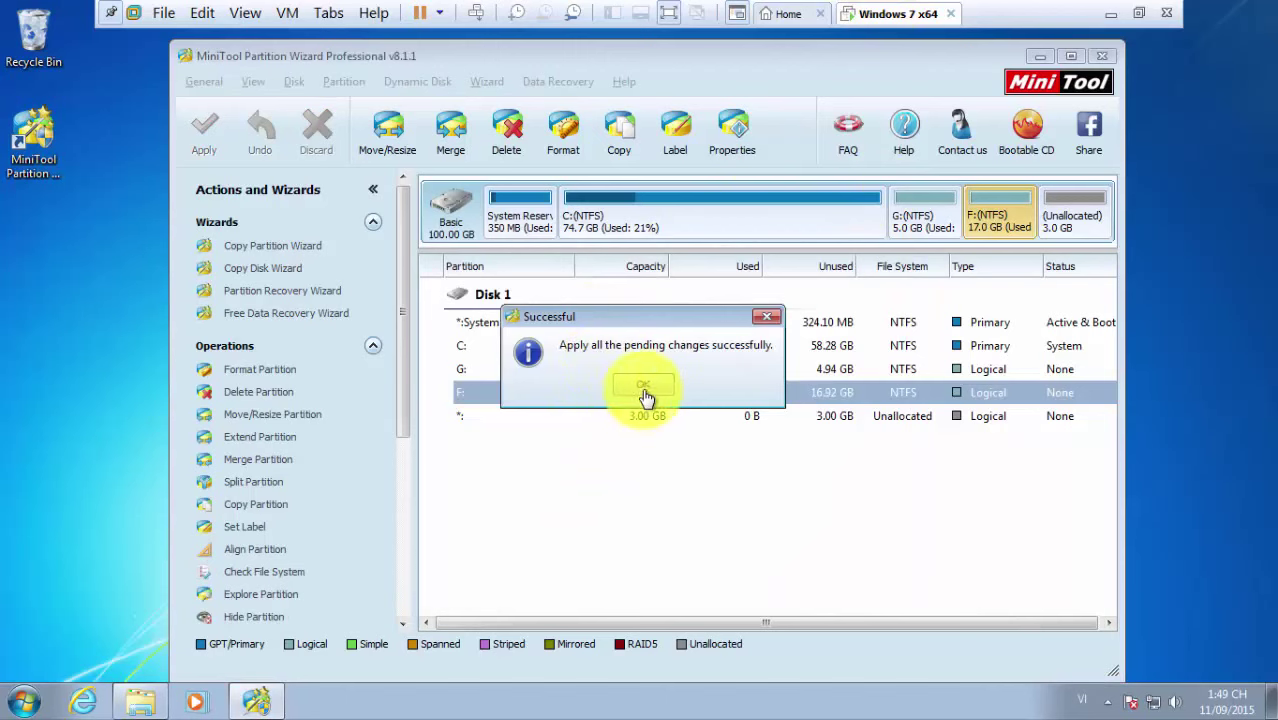
click(645, 395)
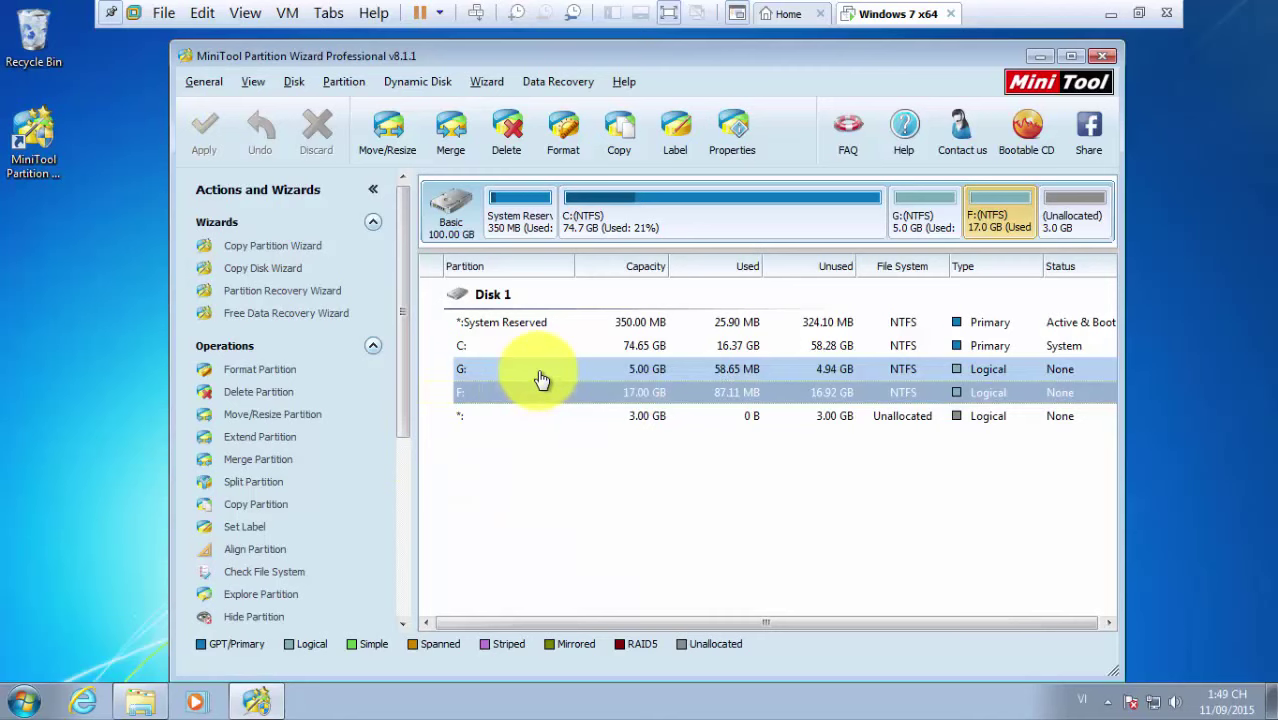
In Word, add a bullet reading "Ặc, mình nhầm gộp ổ E với F rồi. Bây giờ mình sẽ tiến hành gộp ổ F với ổ G"
click(1018, 499)
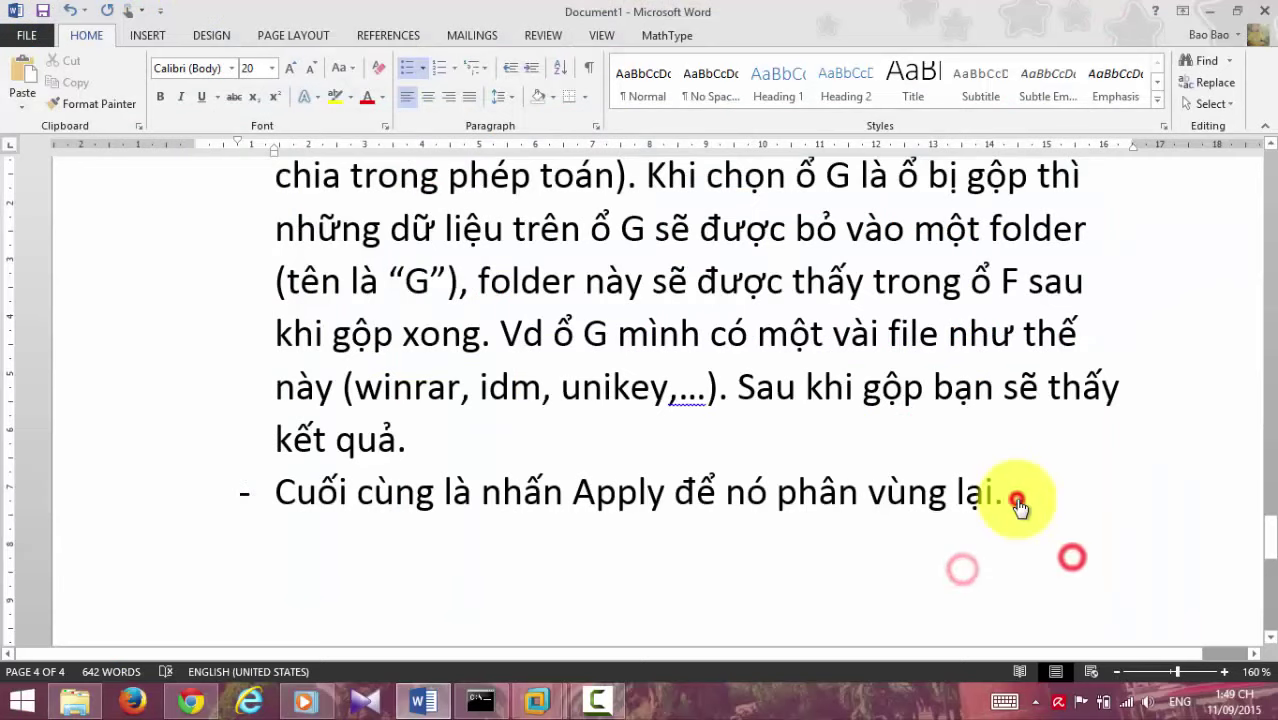
key(Return)
text(Ăj)
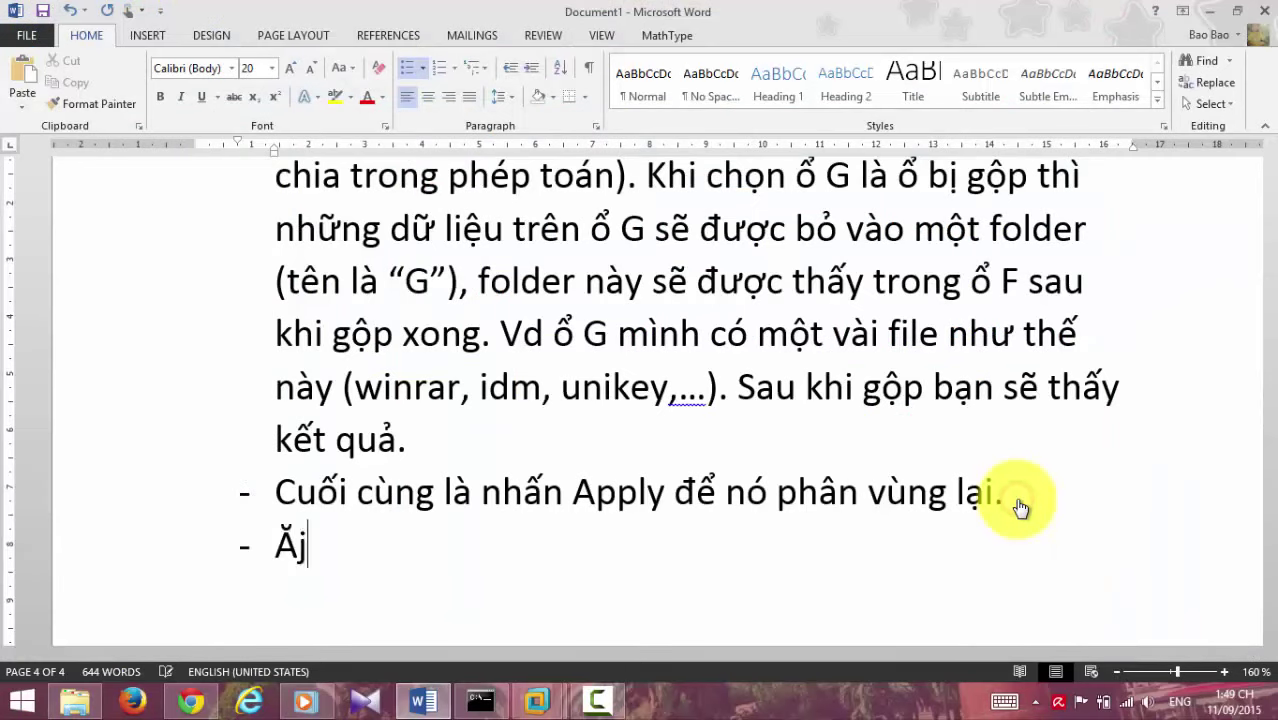
text(c, mình nhầm gộp ổ E)
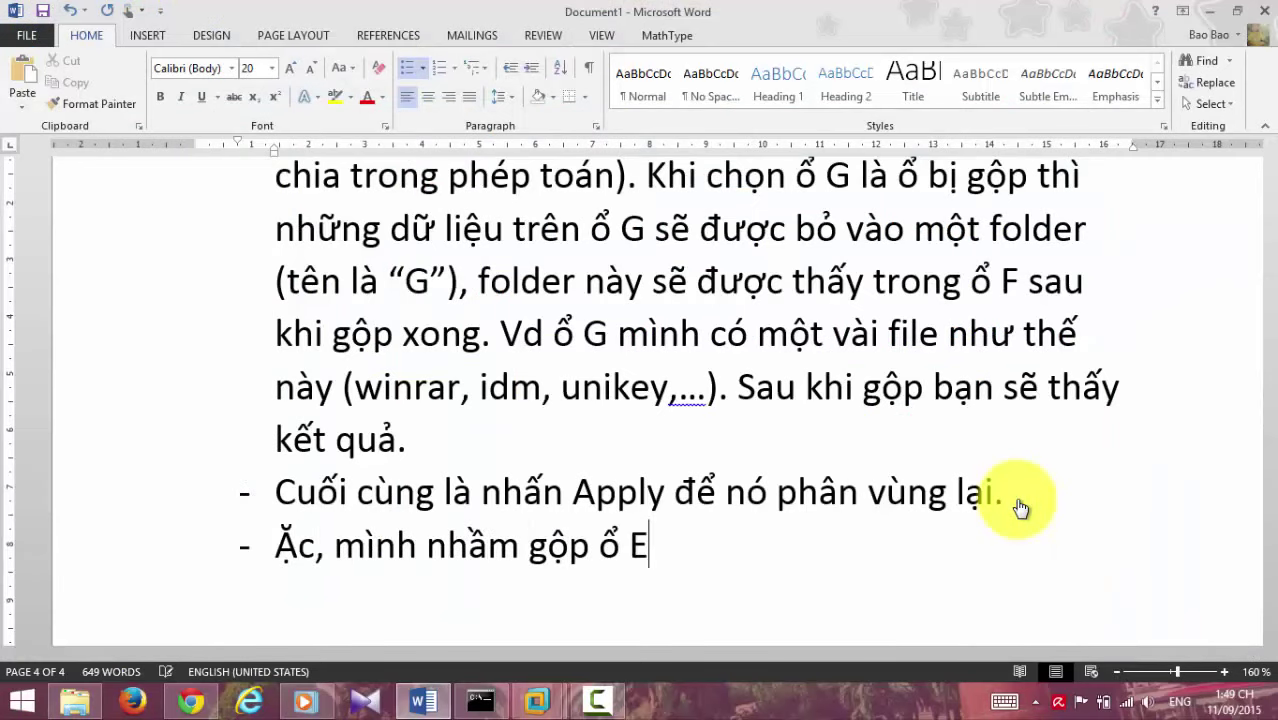
text( với F rồi. Bay giờ mình sẽ tiến hành go)
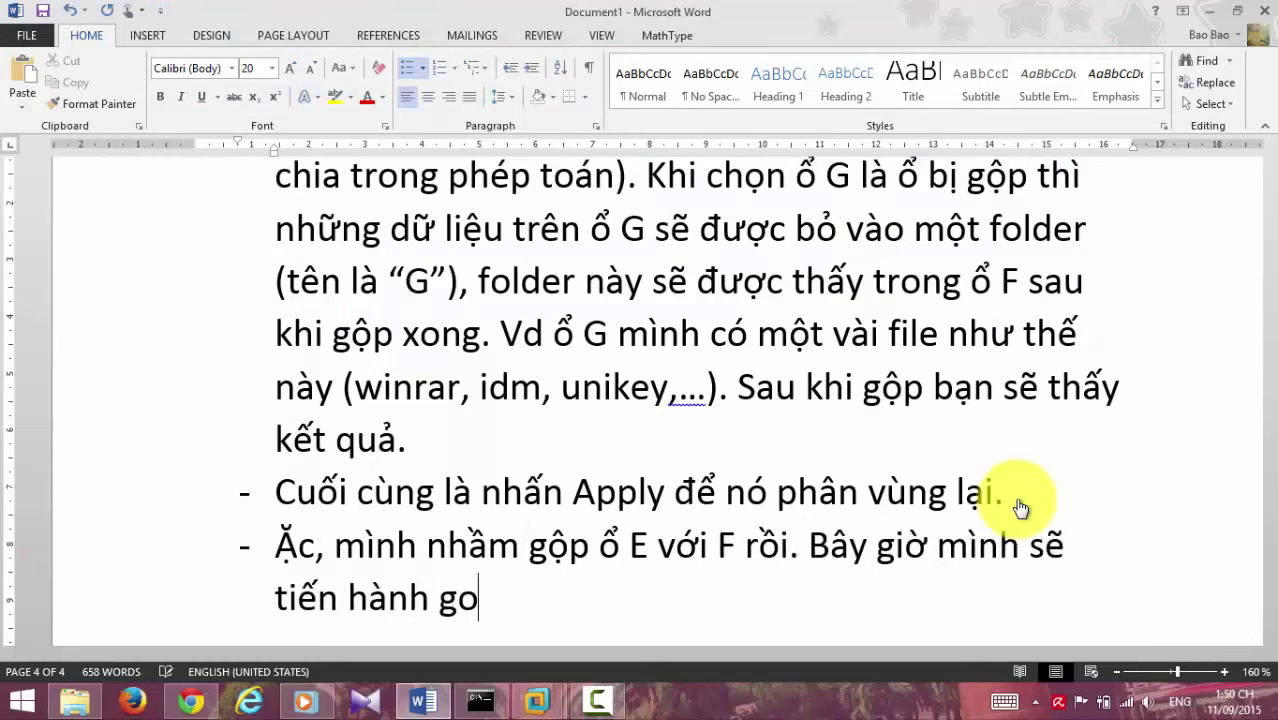
key(BackSpace)
text(ộp ổ F với ổ G)
Insert "(17Gb)" after ổ F in the new bullet and append "(5Gb) → 22Gb" after ổ G
click(556, 598)
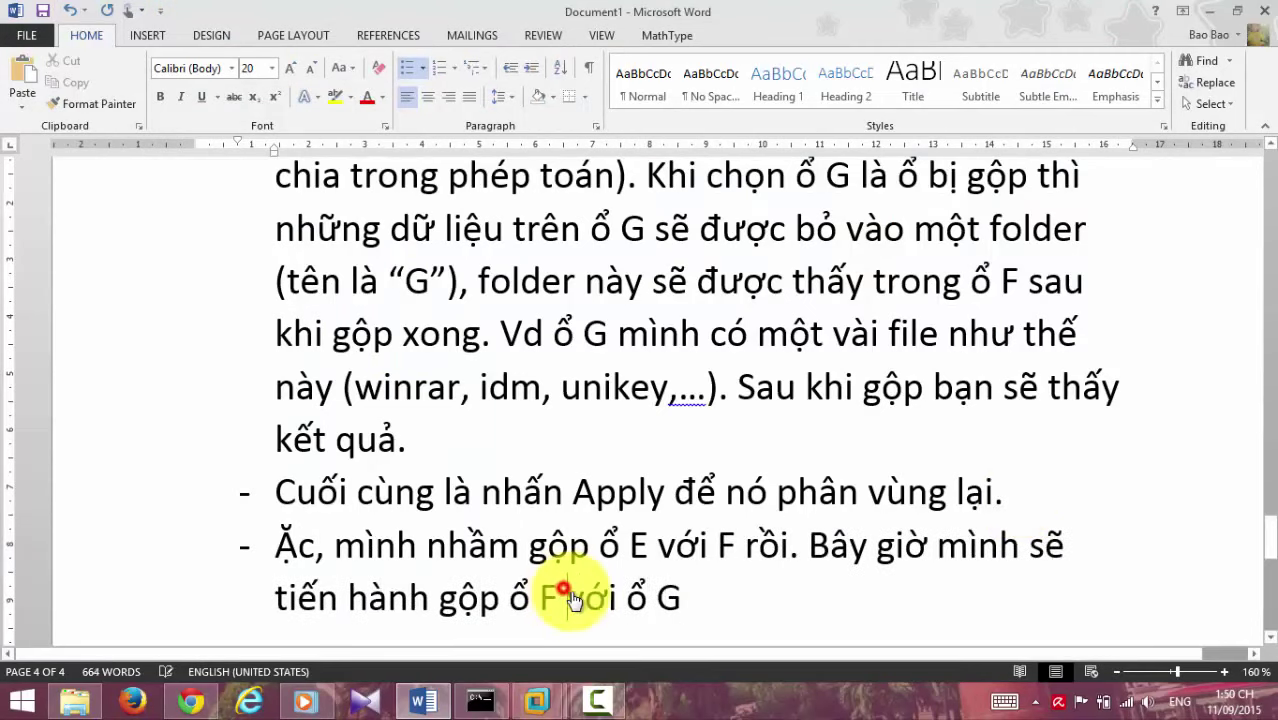
text((17Gb))
click(870, 595)
text((5Gb) --> 2)
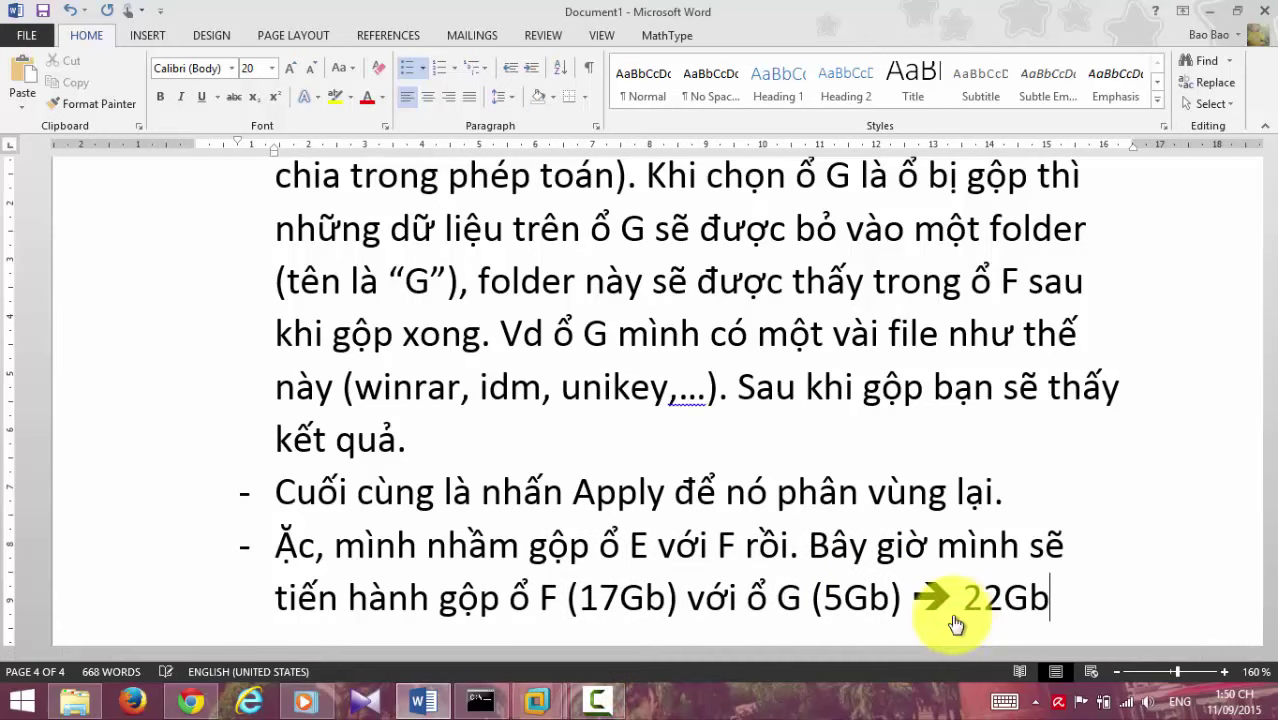
Back in MiniTool Partition Wizard, set up a merge that expands drive F with drive G, keeping G's content in a folder named G
mouse_move(540, 700)
click(600, 570)
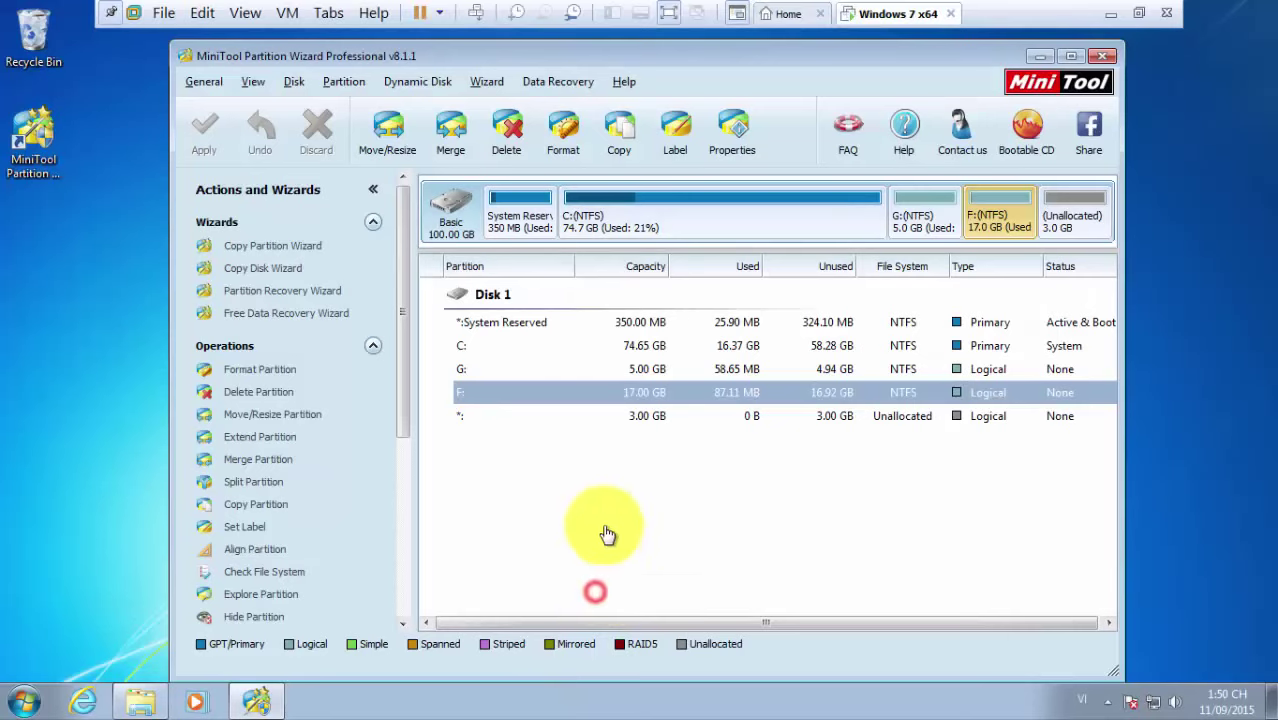
click(465, 366)
click(478, 393)
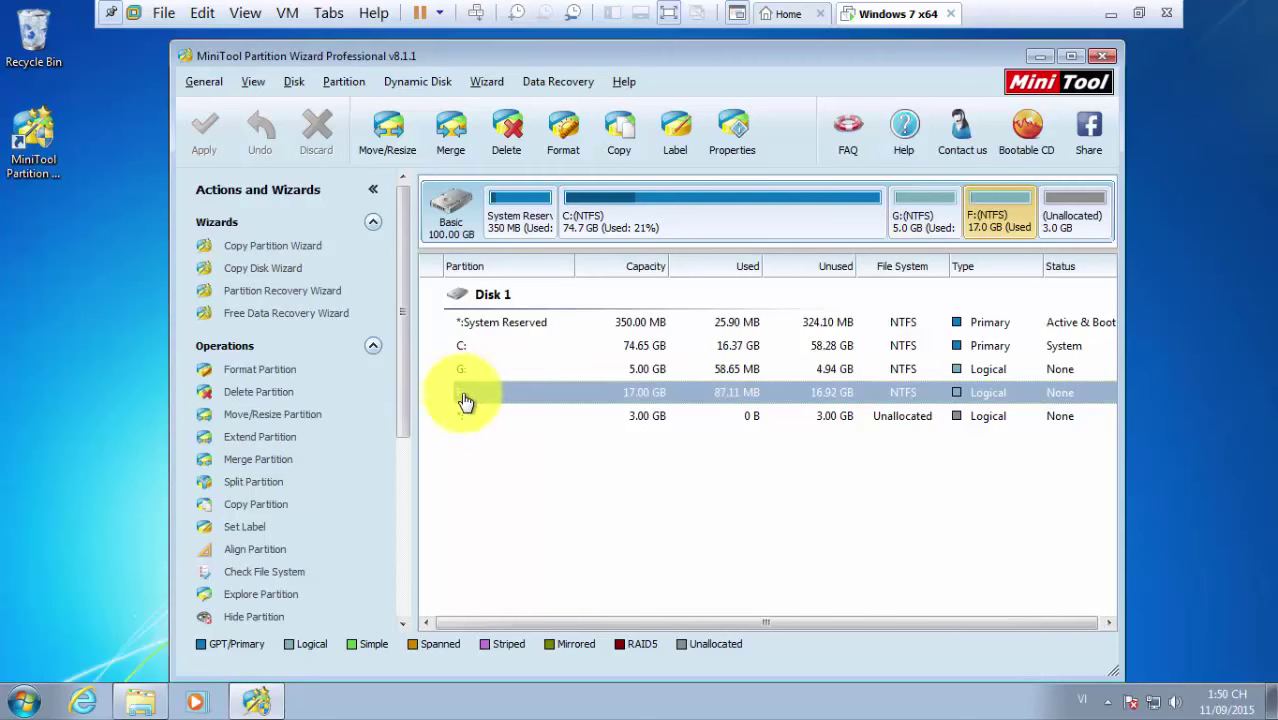
click(262, 462)
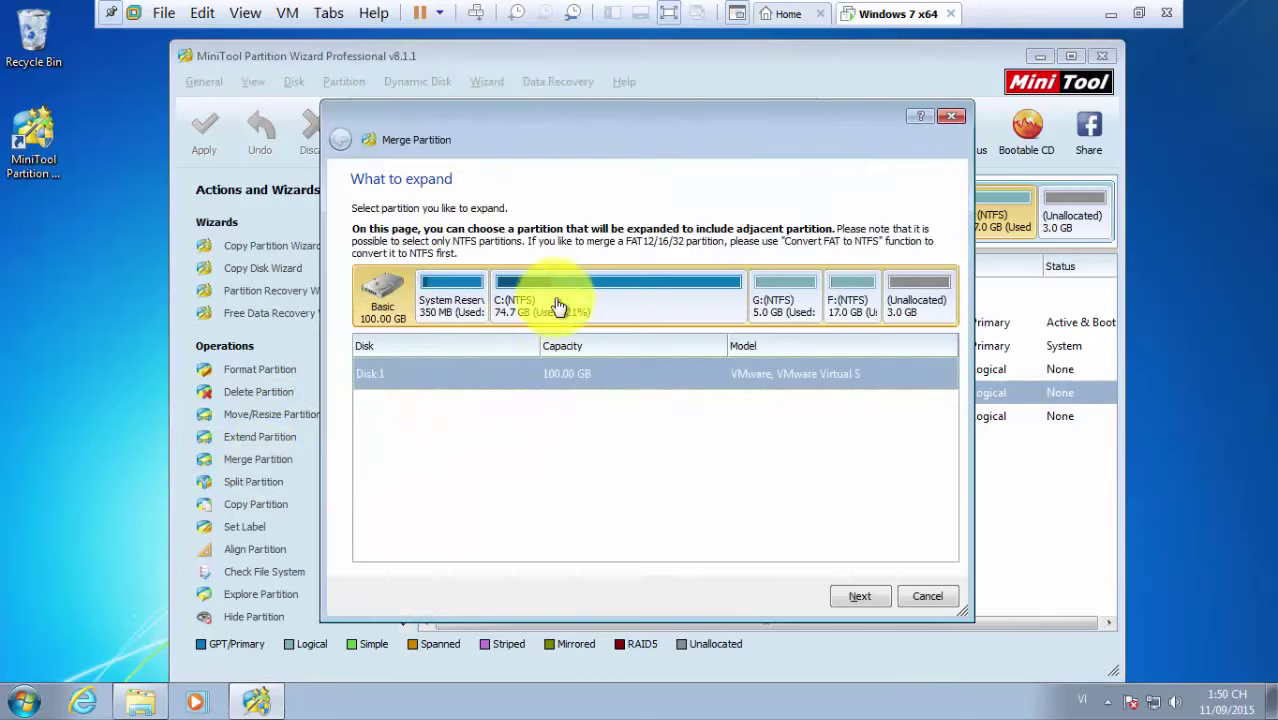
click(848, 304)
click(862, 598)
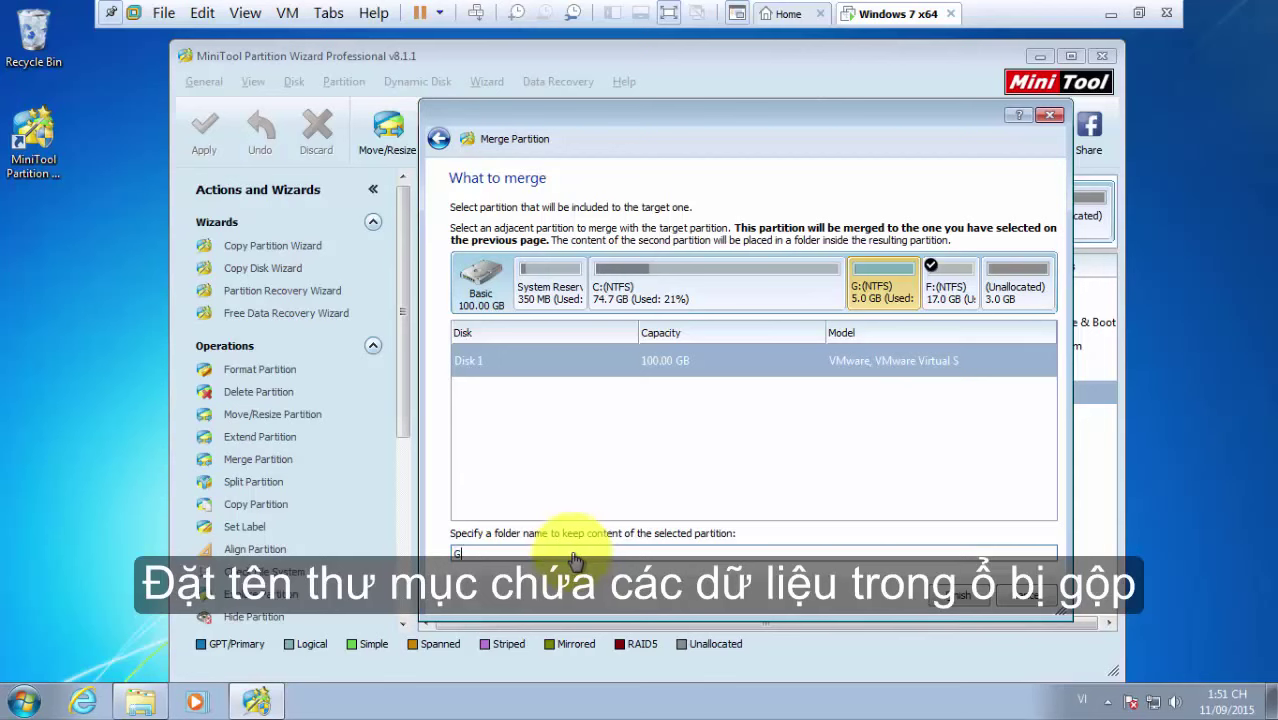
click(981, 597)
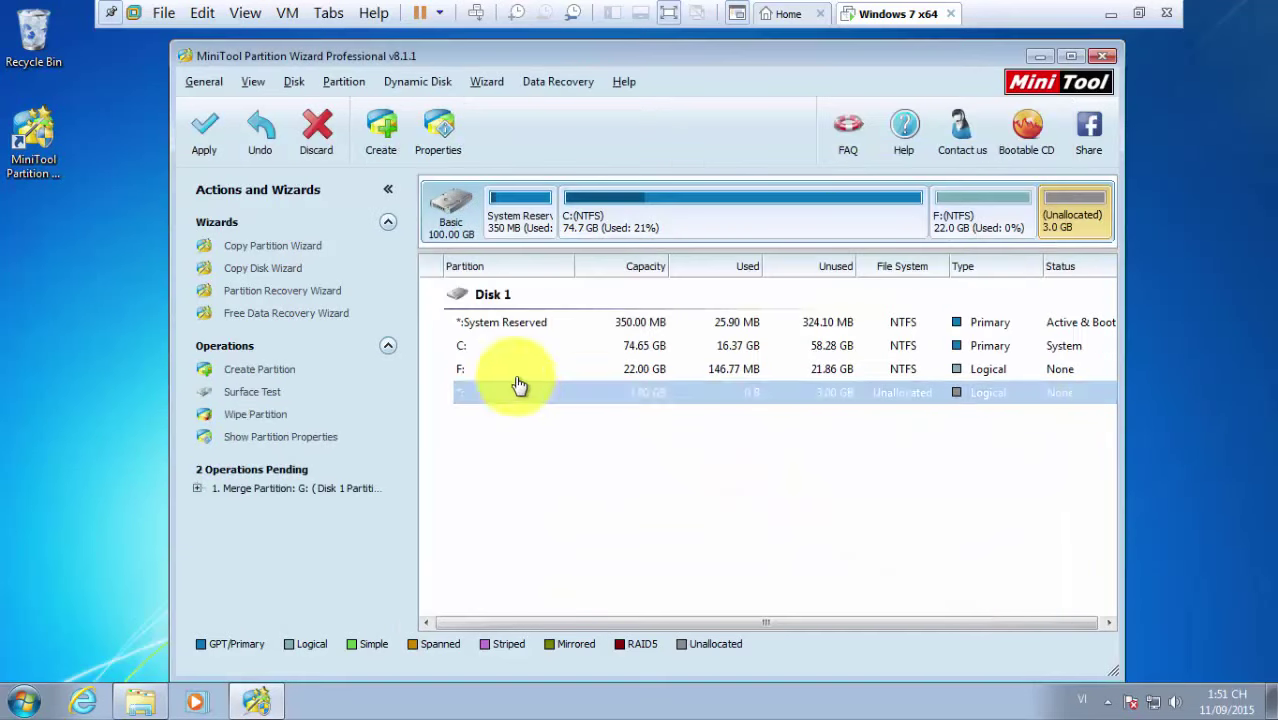
Apply the pending merge of drive G into drive F and dismiss the completion message
click(573, 385)
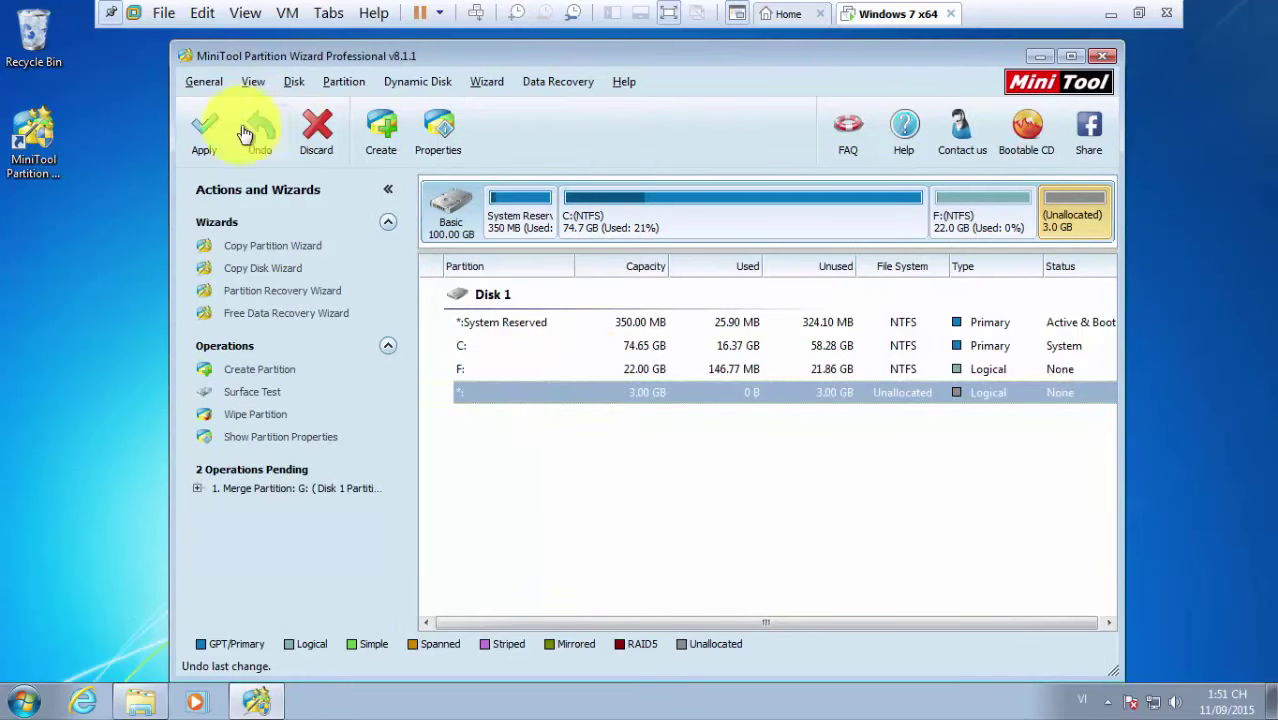
click(204, 128)
click(640, 406)
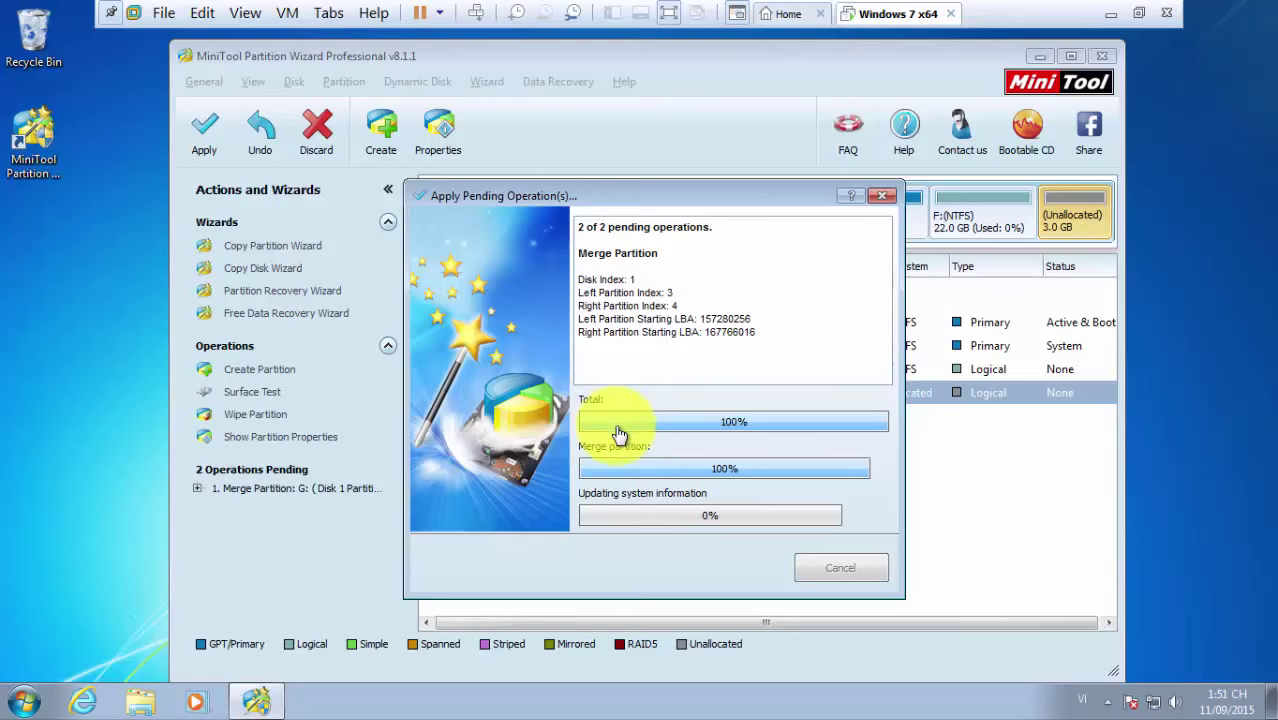
click(640, 388)
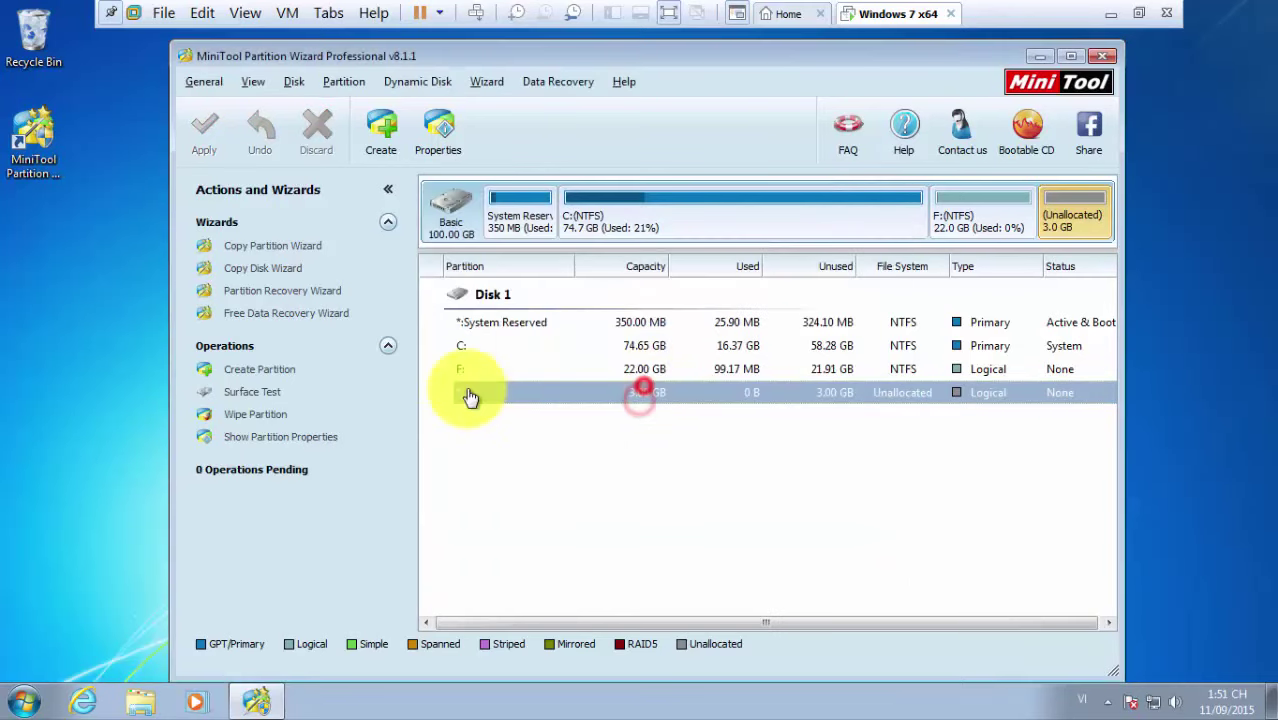
In Windows Explorer, open the G folder on drive F and examine the files carried over from the merged drive
click(43, 357)
click(137, 703)
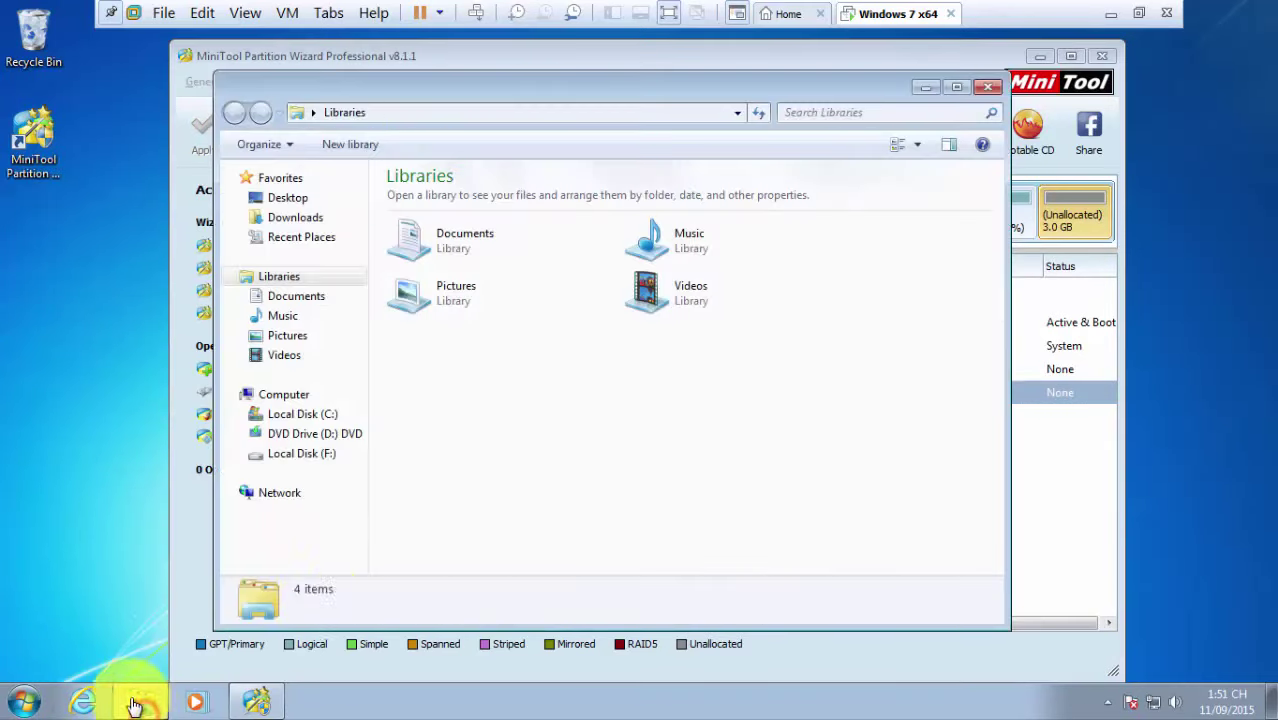
click(316, 455)
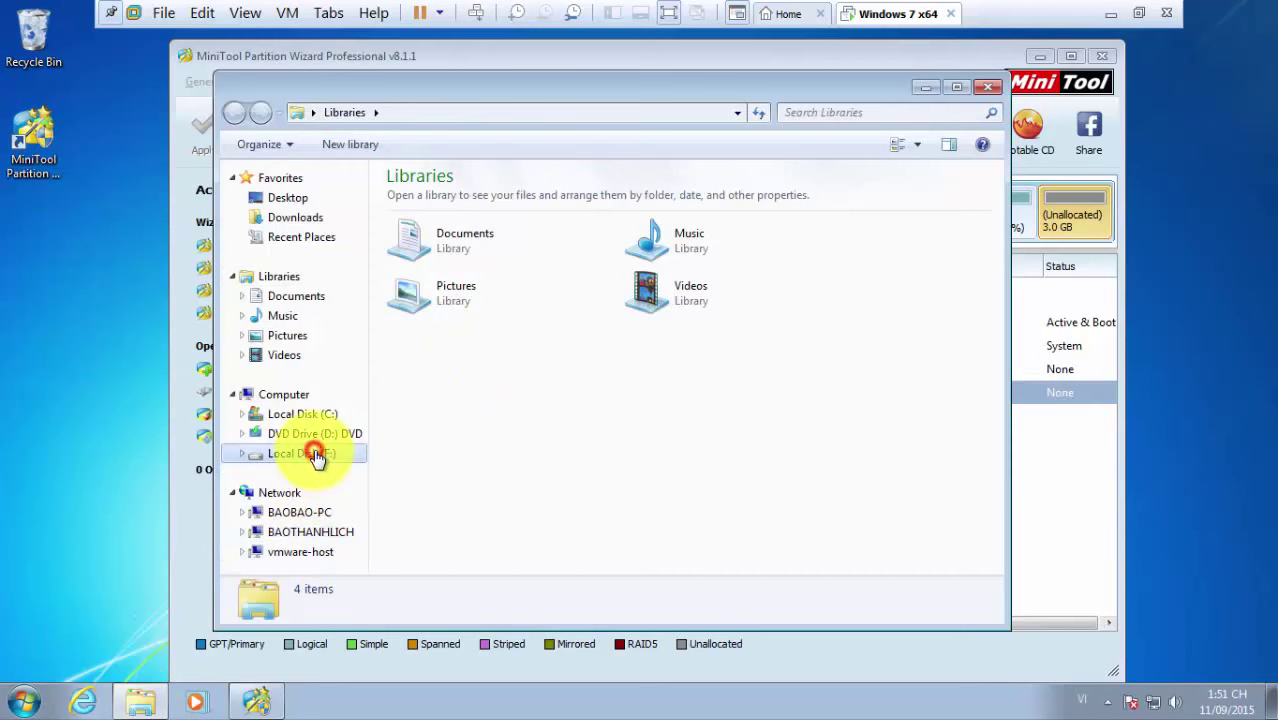
click(440, 203)
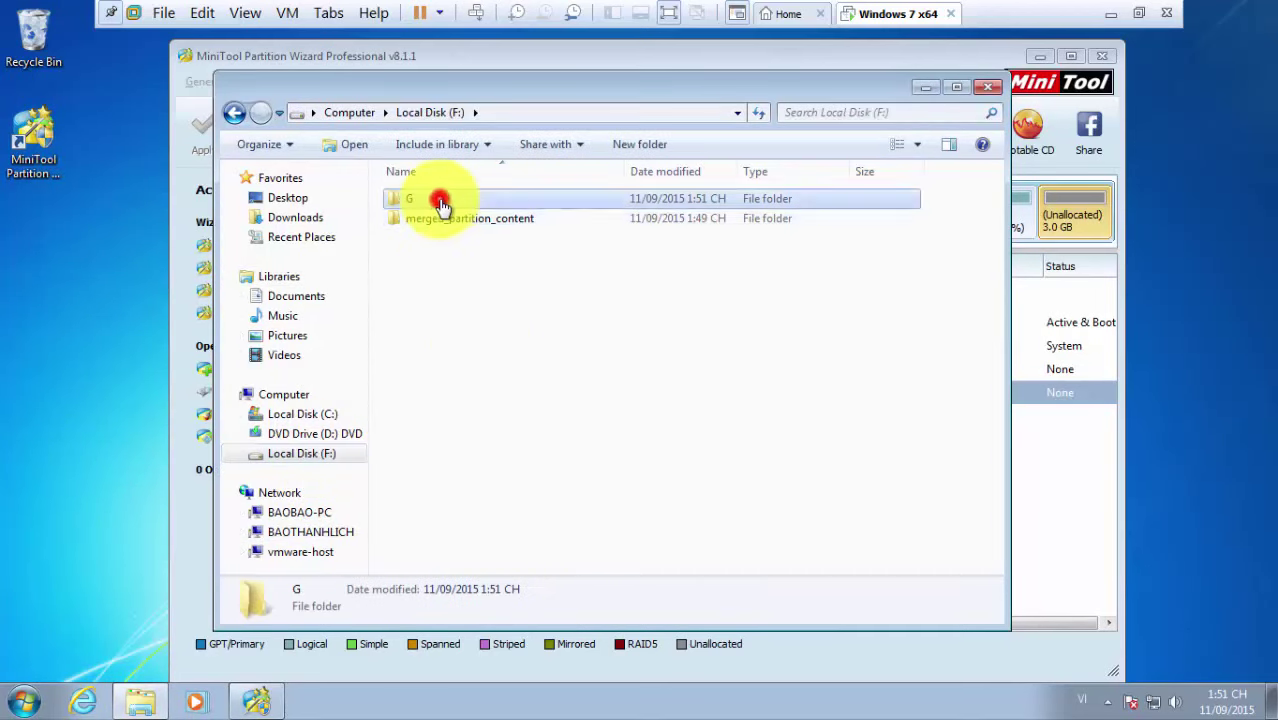
double_click(440, 203)
click(675, 372)
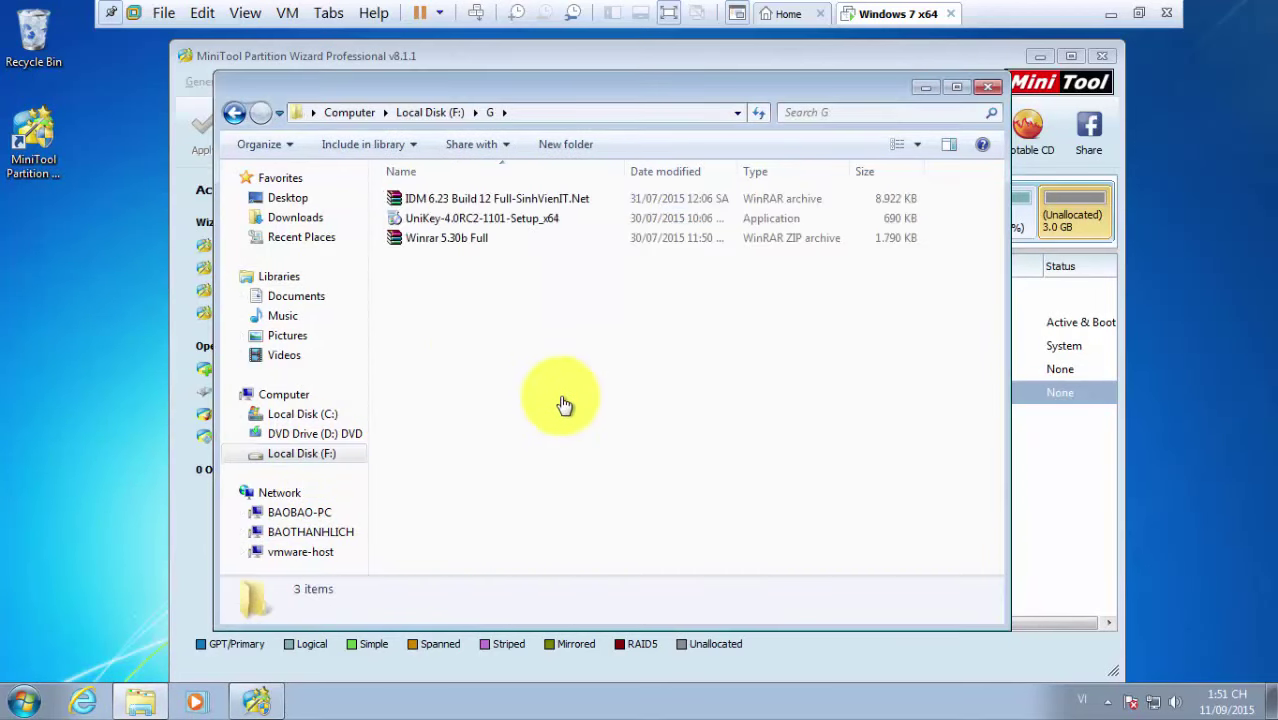
drag(546, 90, 670, 110)
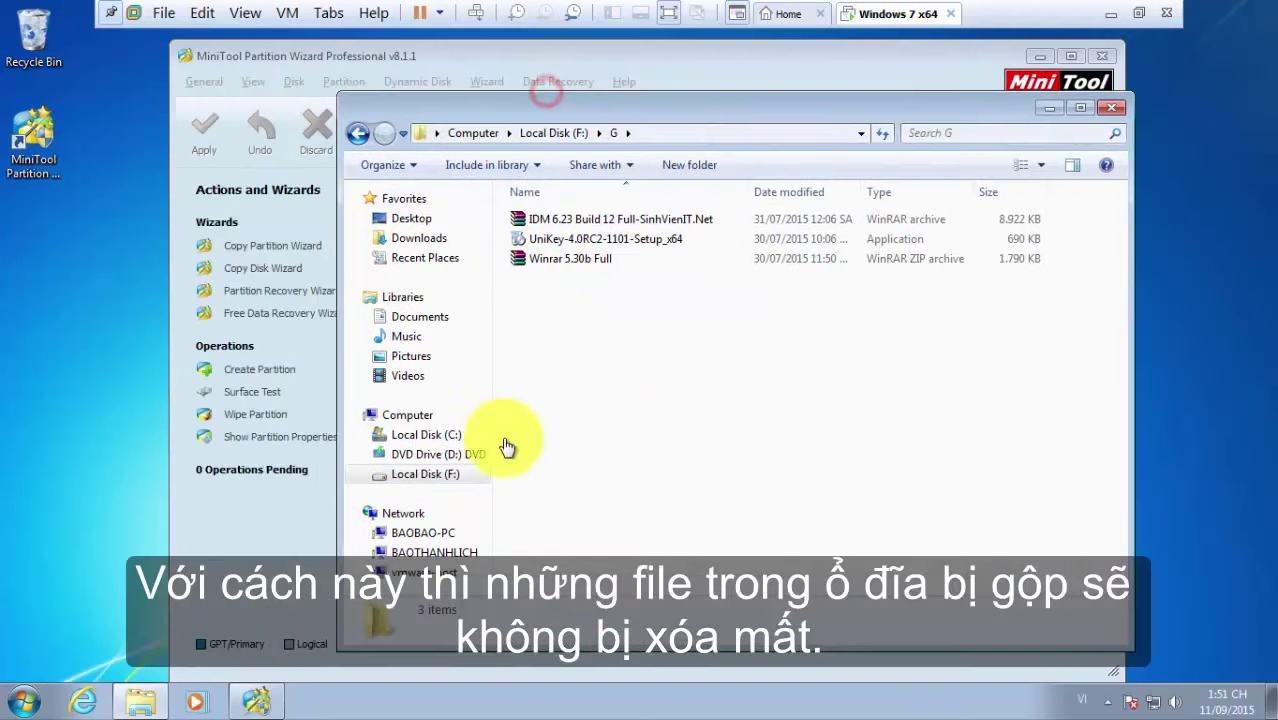
drag(774, 390, 499, 208)
drag(793, 425, 505, 192)
click(744, 383)
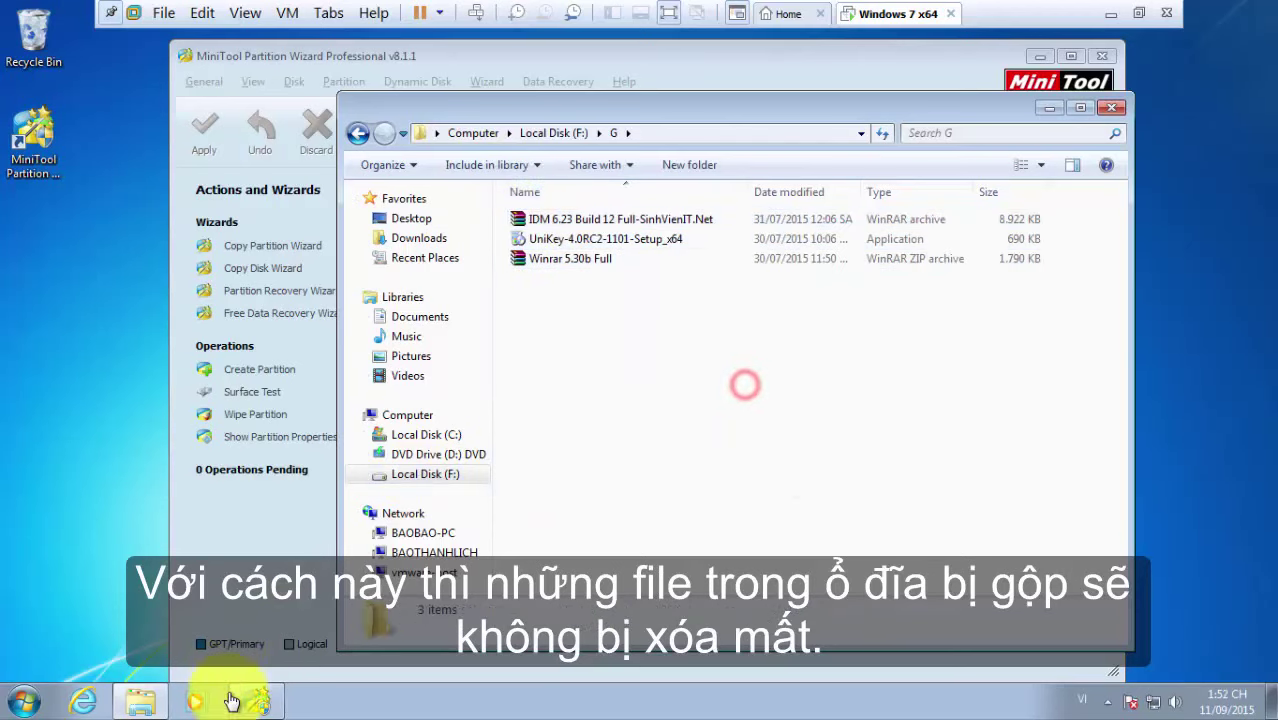
In Word, end the last sentence with a period and add on a new line "Như ta thấy thì dữ liệu của ổ G đã được chuyển hết"
click(1109, 15)
text(.)
key(Return)
text(Như ta thấy thì dữ liệu của ổ G)
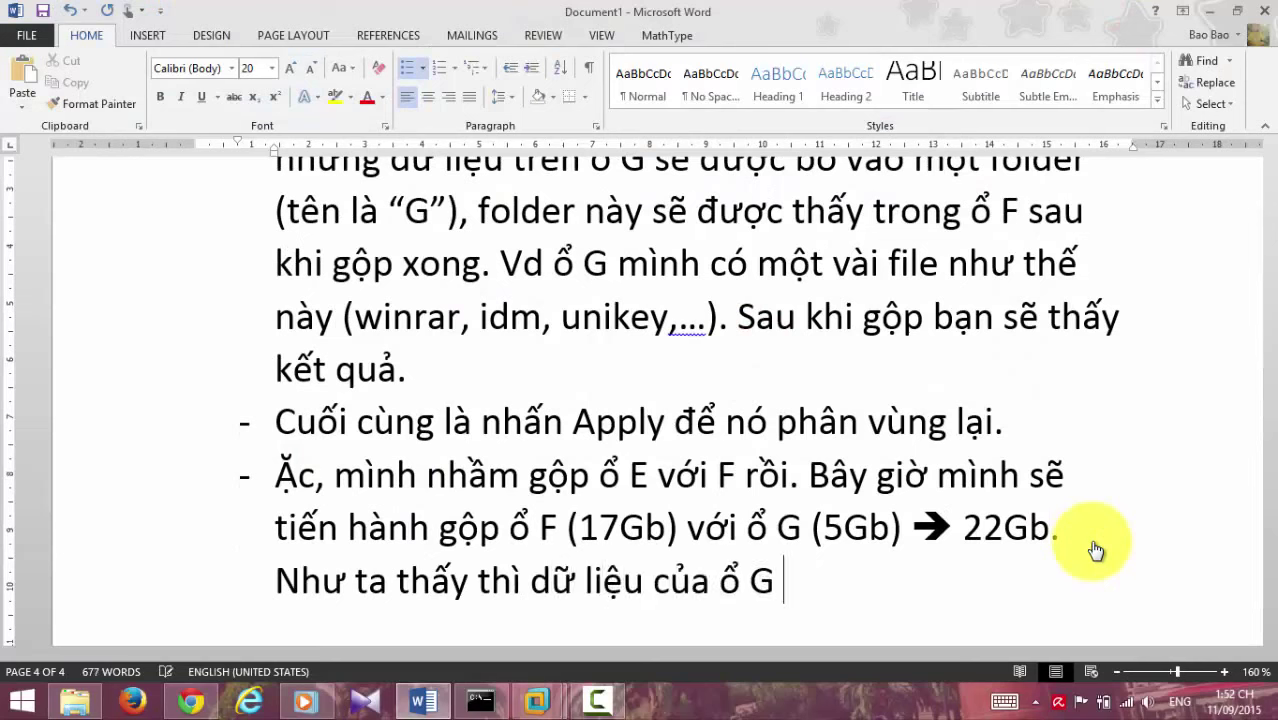
text( đã được chuyển hết )
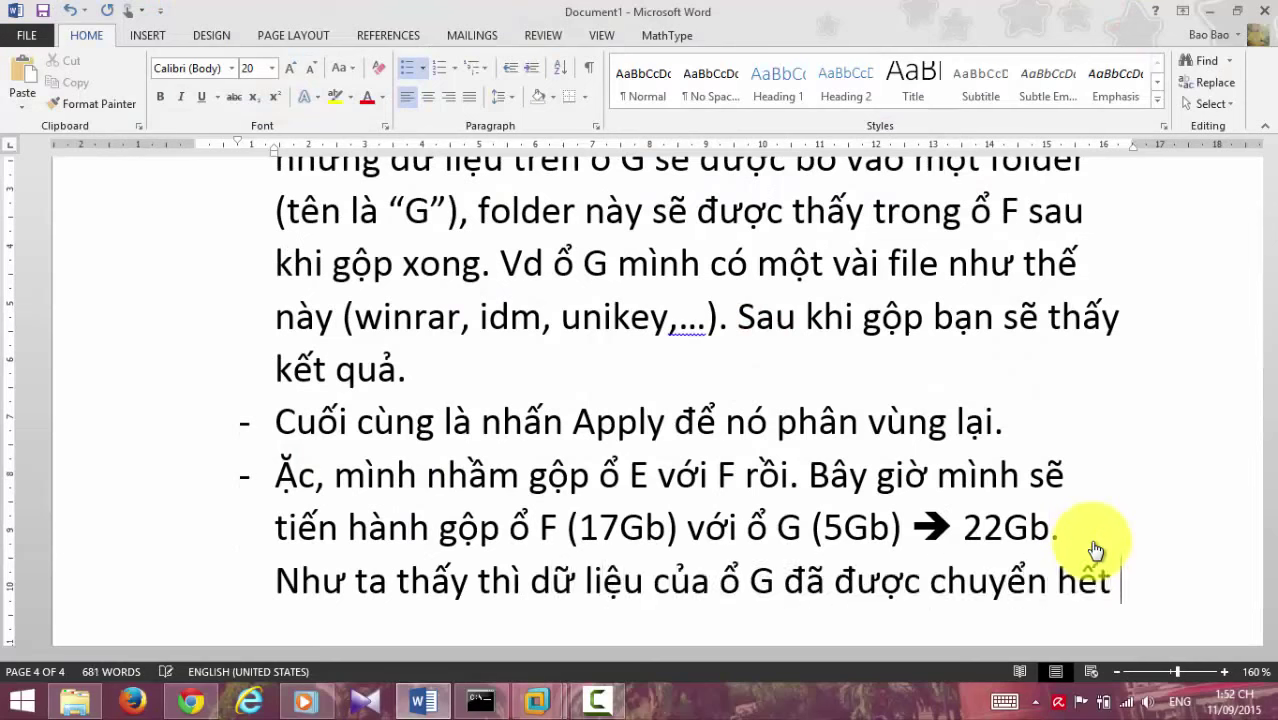
Complete the result note with "vào ổ F. vào dung lượng của ổ F đã tăng lên 22Gb"
text(vào ổ F. vào dung lượng của ổ)
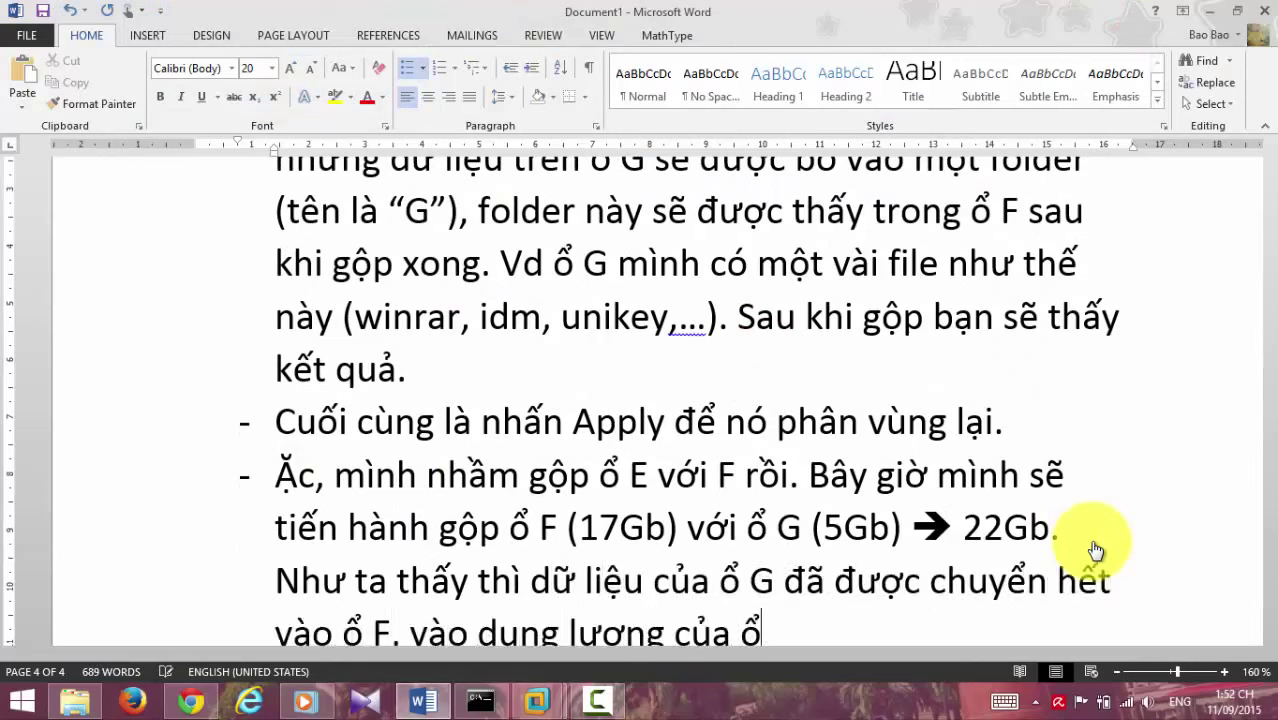
text( F đã tăng lên 22Gb)
click(1085, 515)
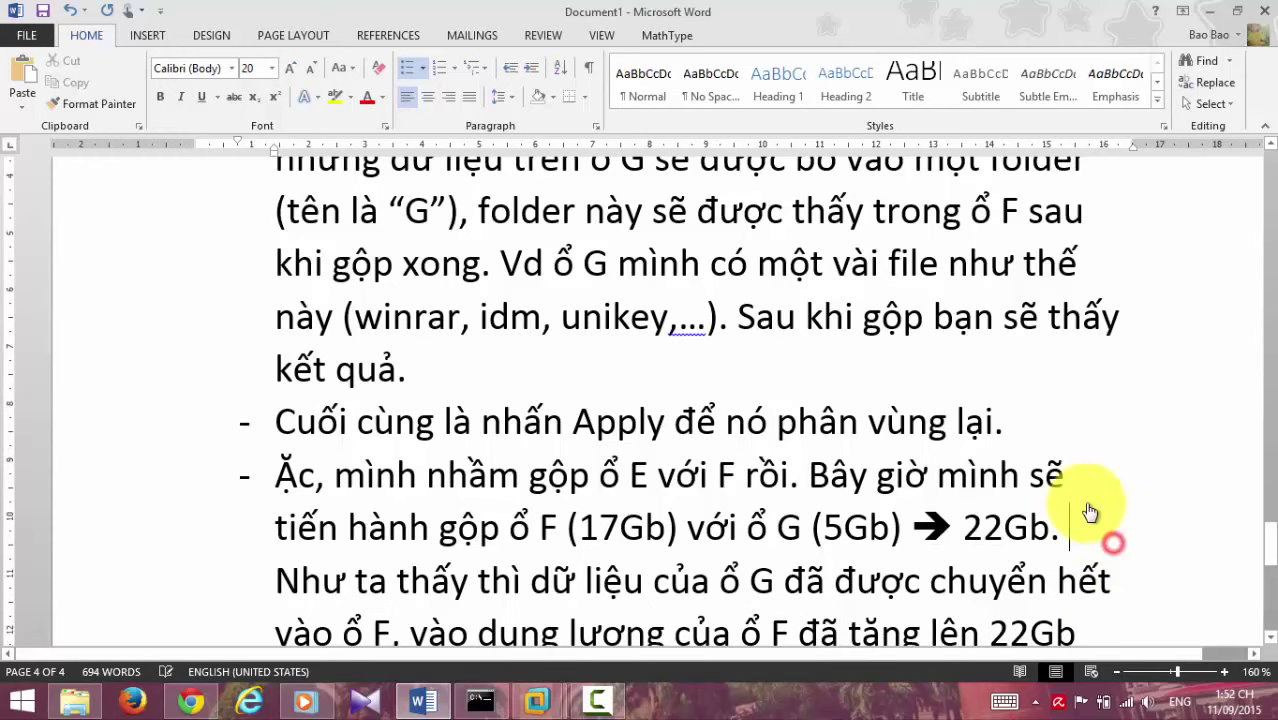
scroll(1100, 400, down, 1)
Return to Windows Explorer in the virtual machine and check drive F's total size in the Computer view
click(1207, 16)
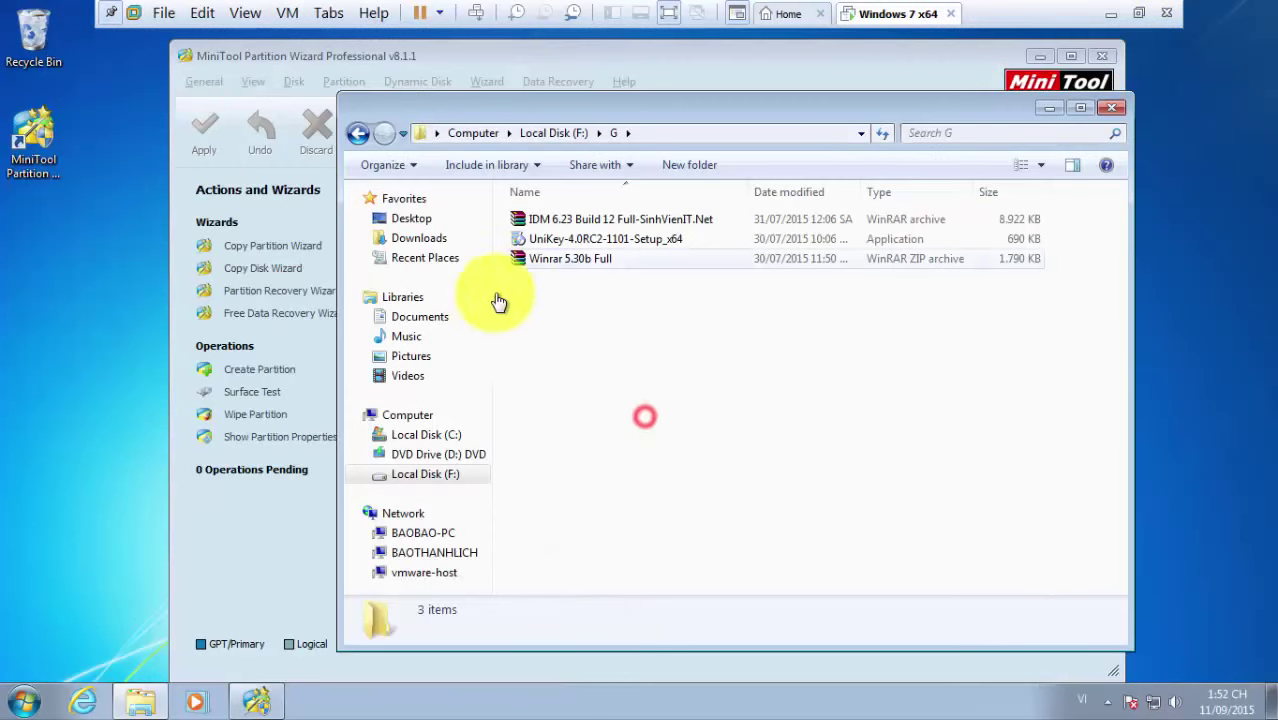
click(408, 419)
click(865, 248)
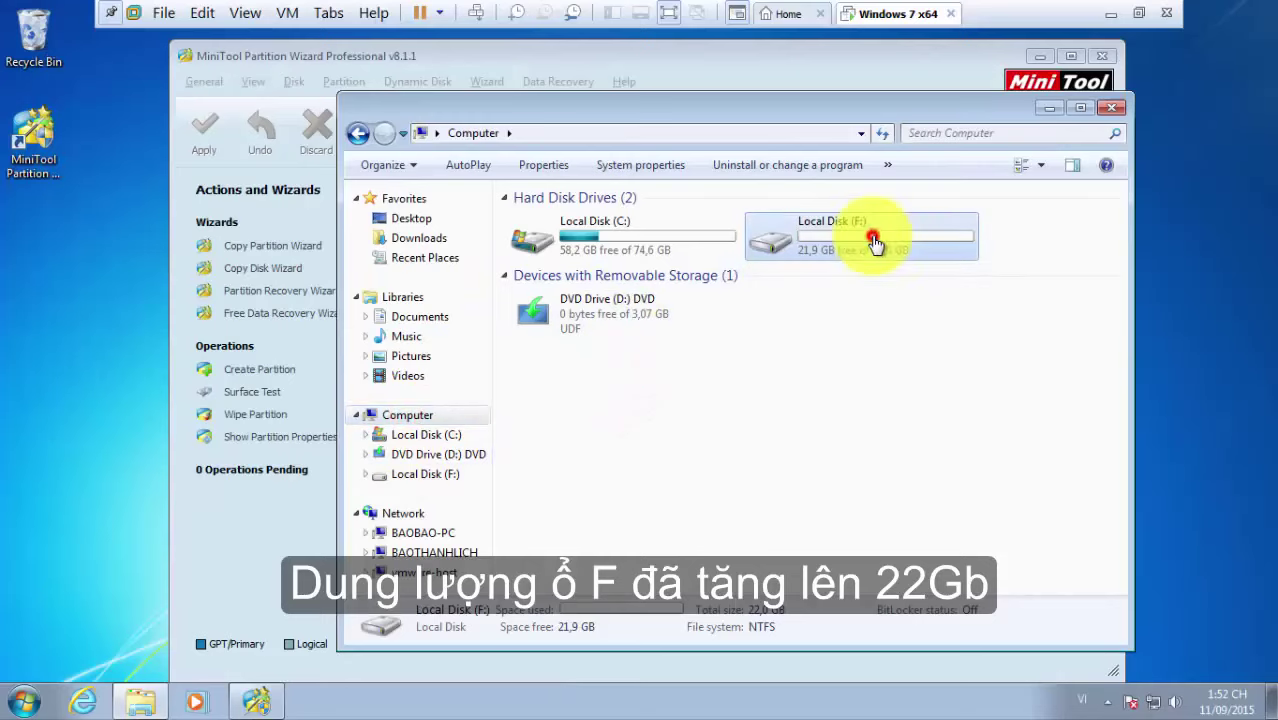